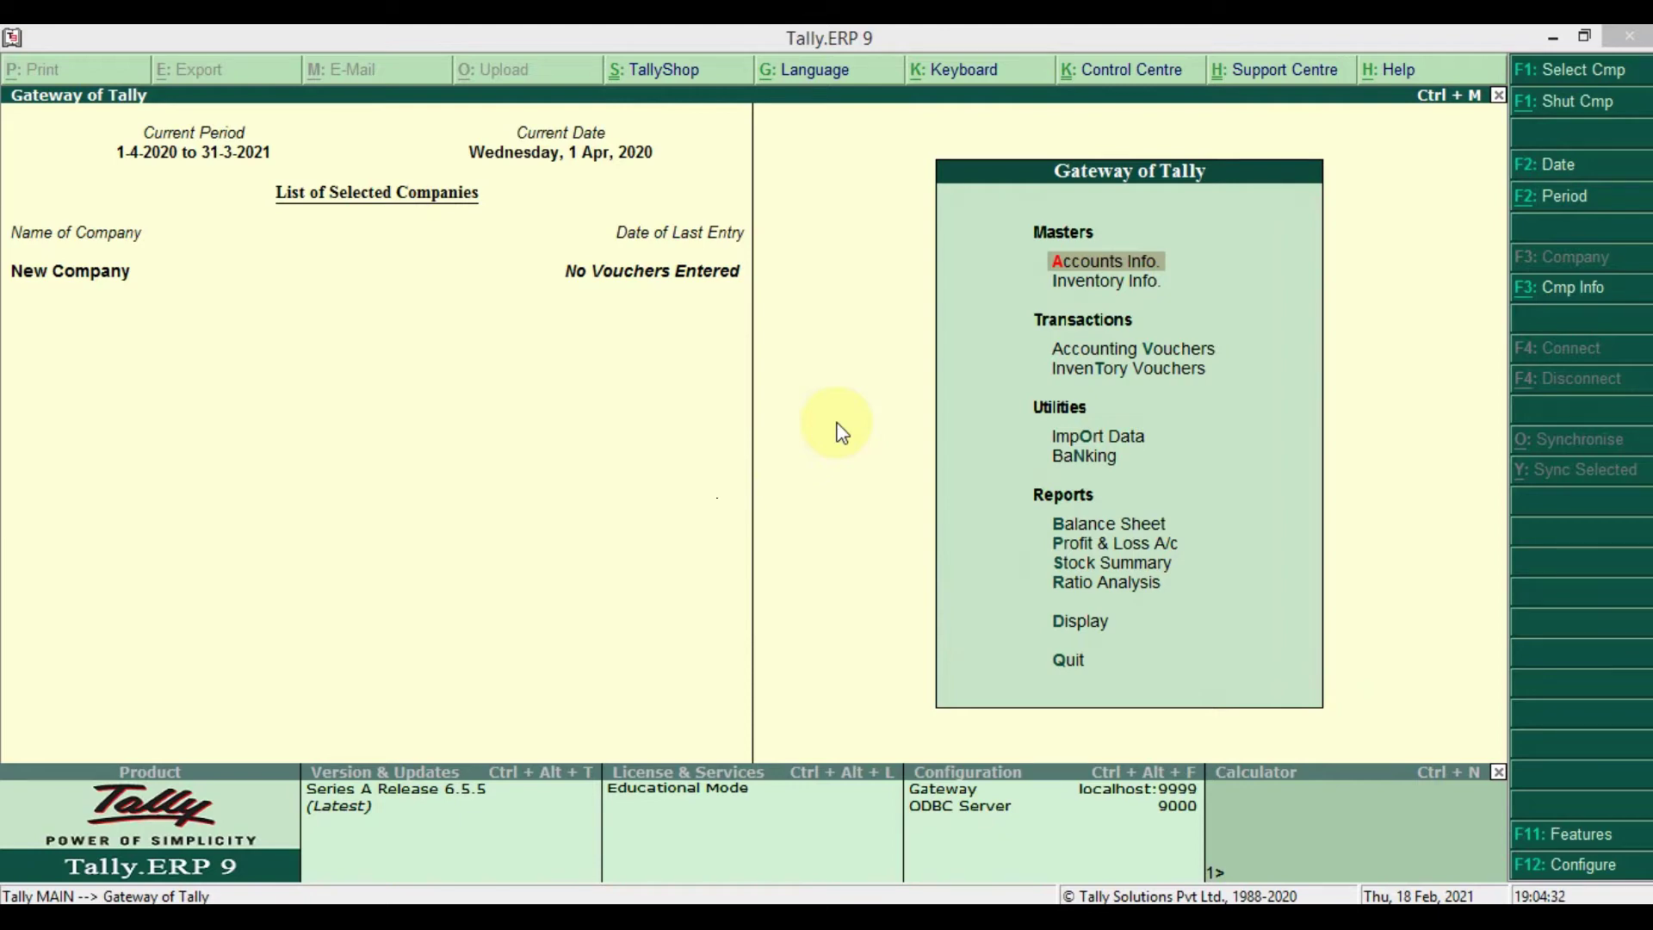
Step: Start a receipt accounting voucher and credit Capital A/c with 10,00,000
click(842, 432)
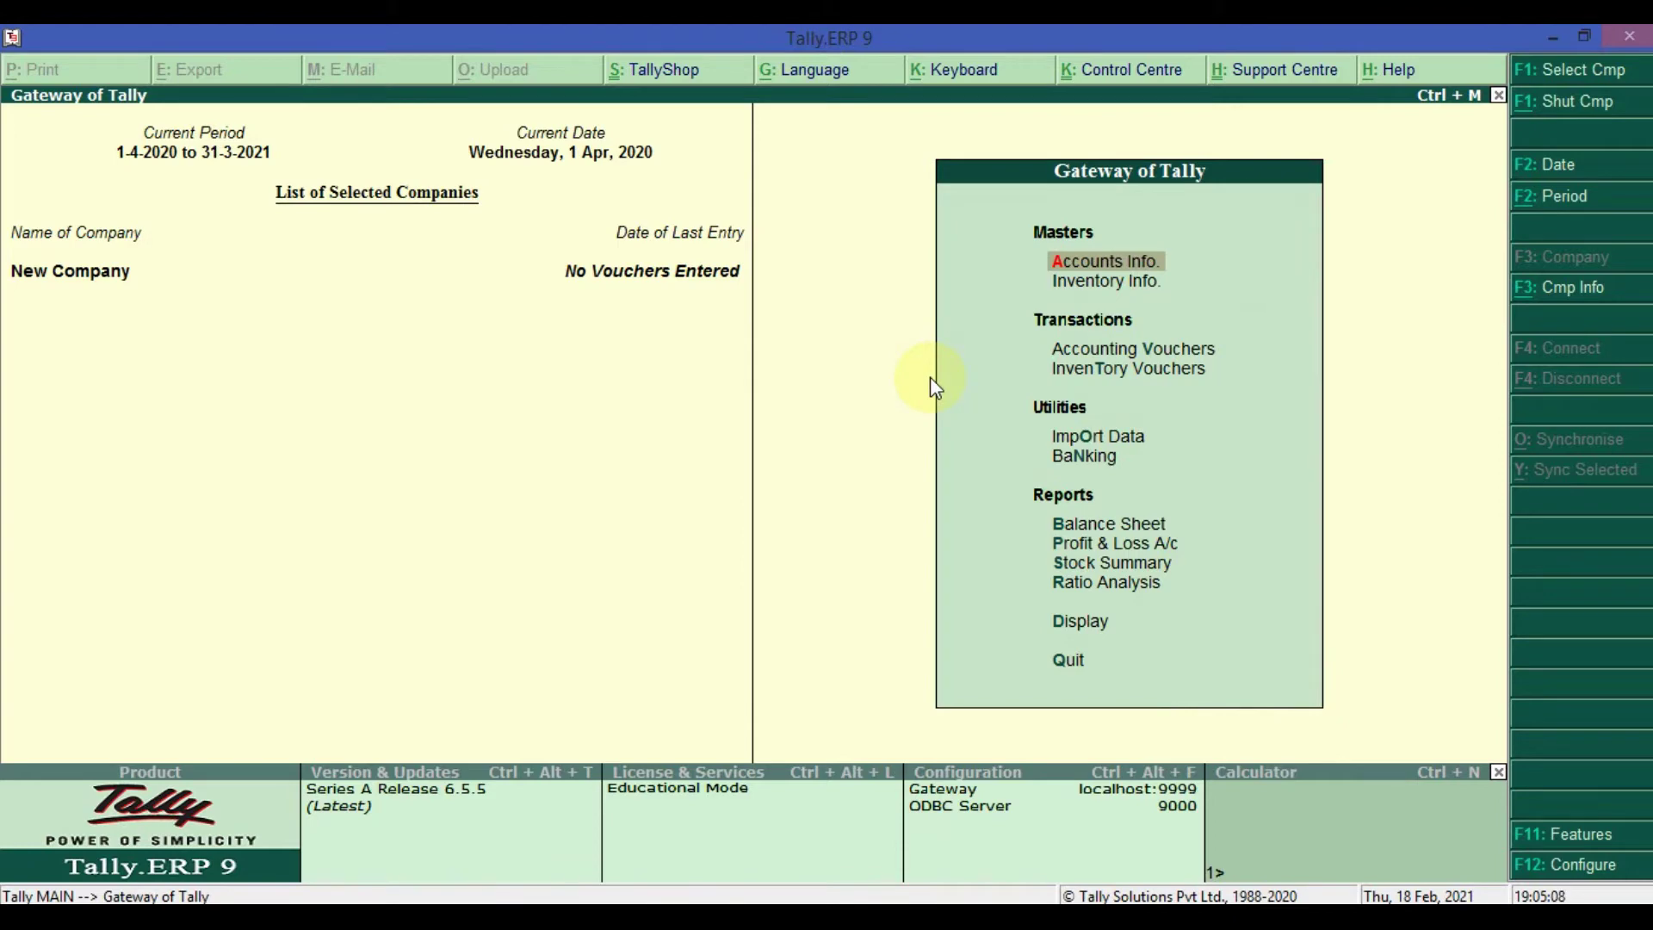
key(Down)
key(Down)
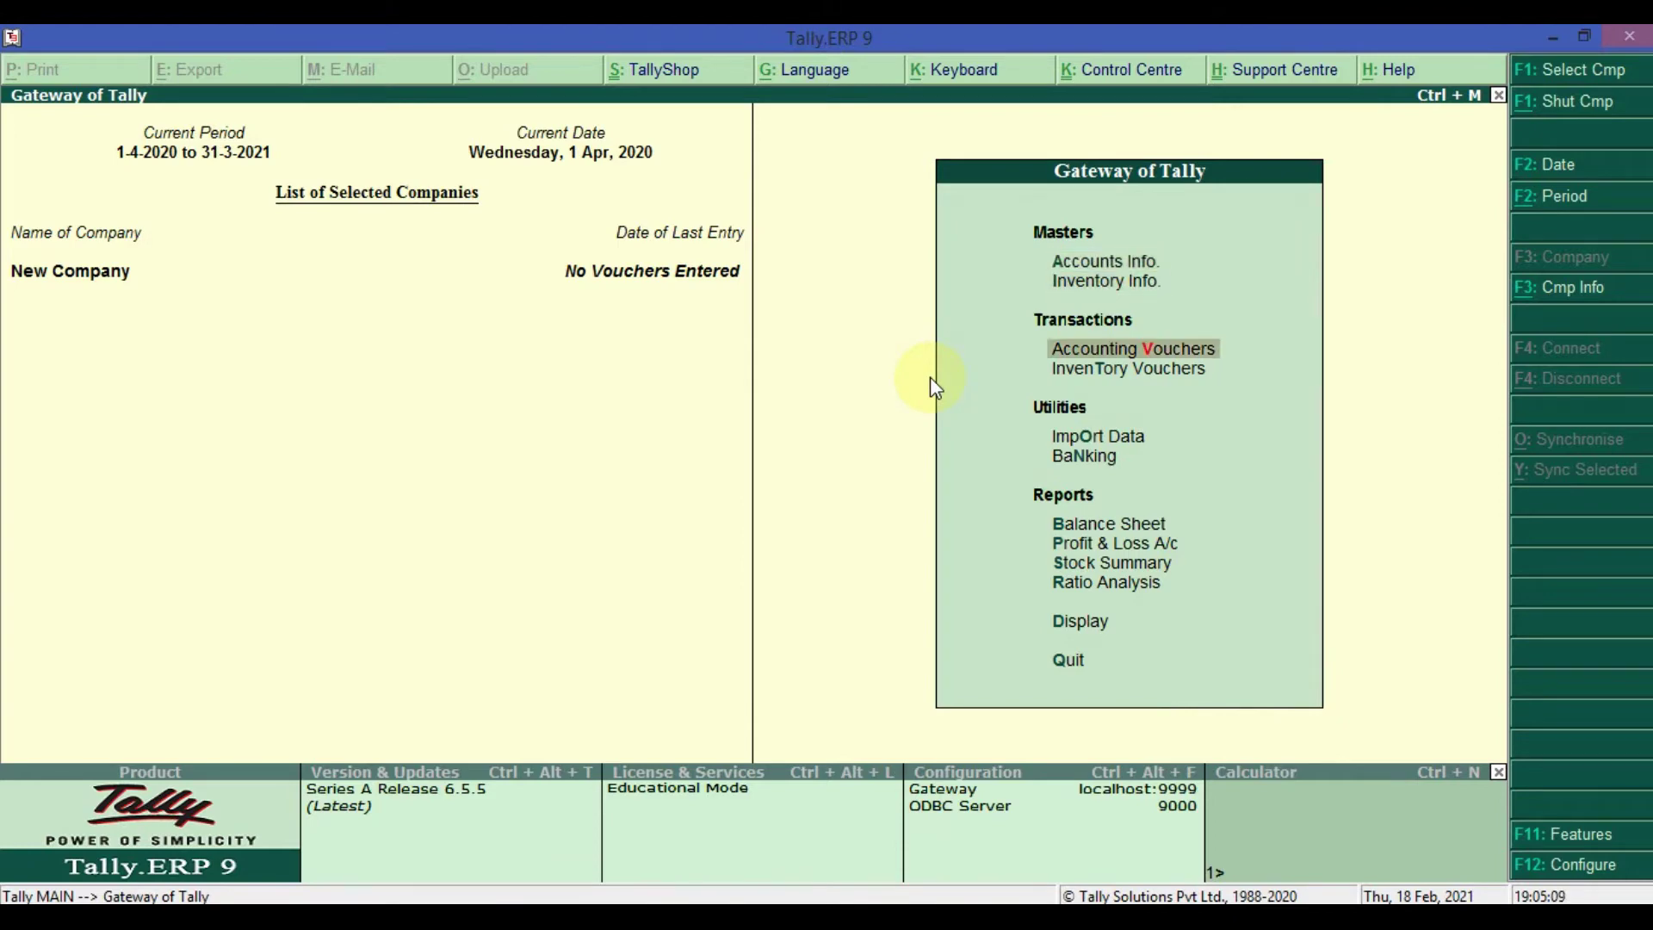
key(Return)
key(F9)
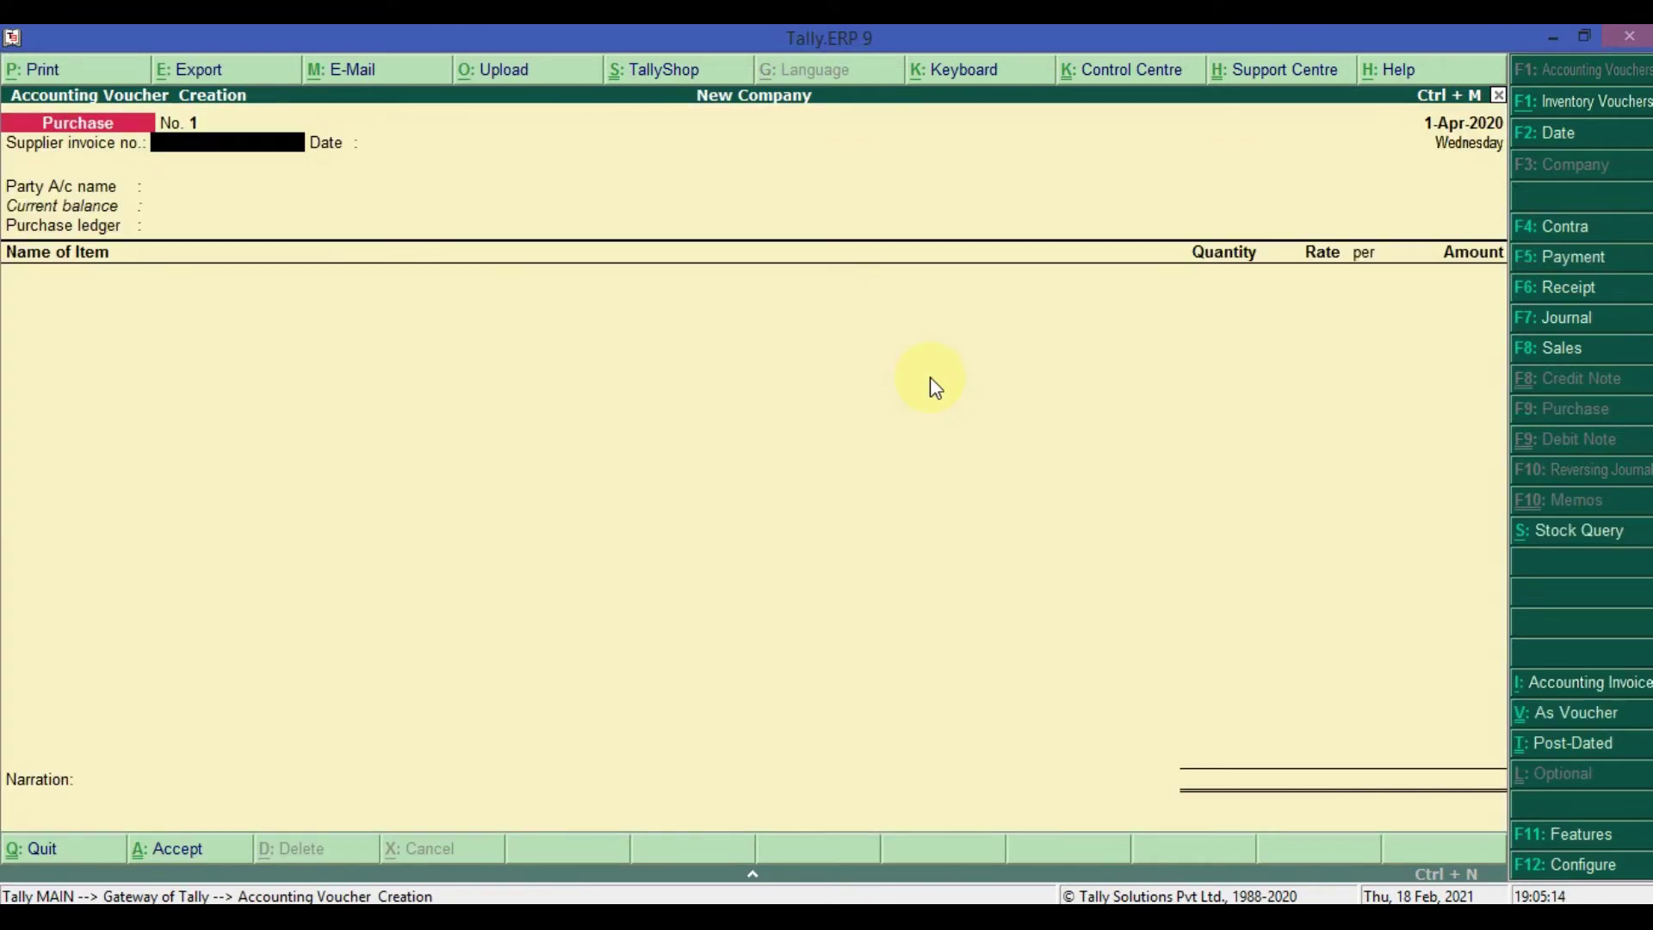
key(F6)
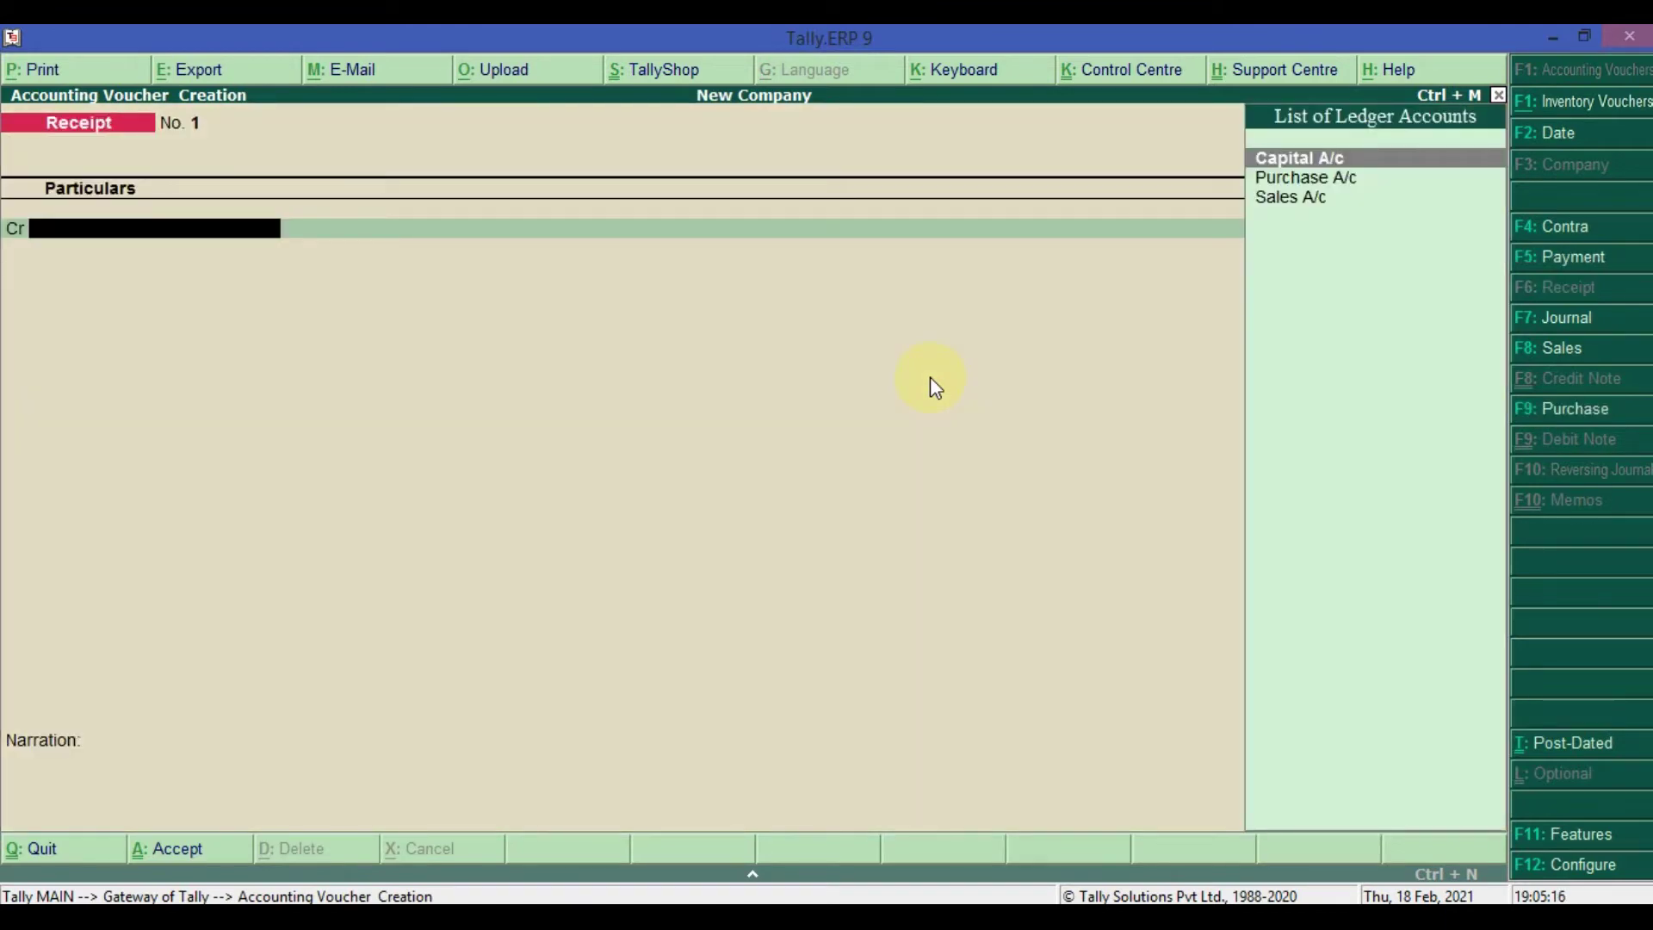
key(Return)
text(1000000)
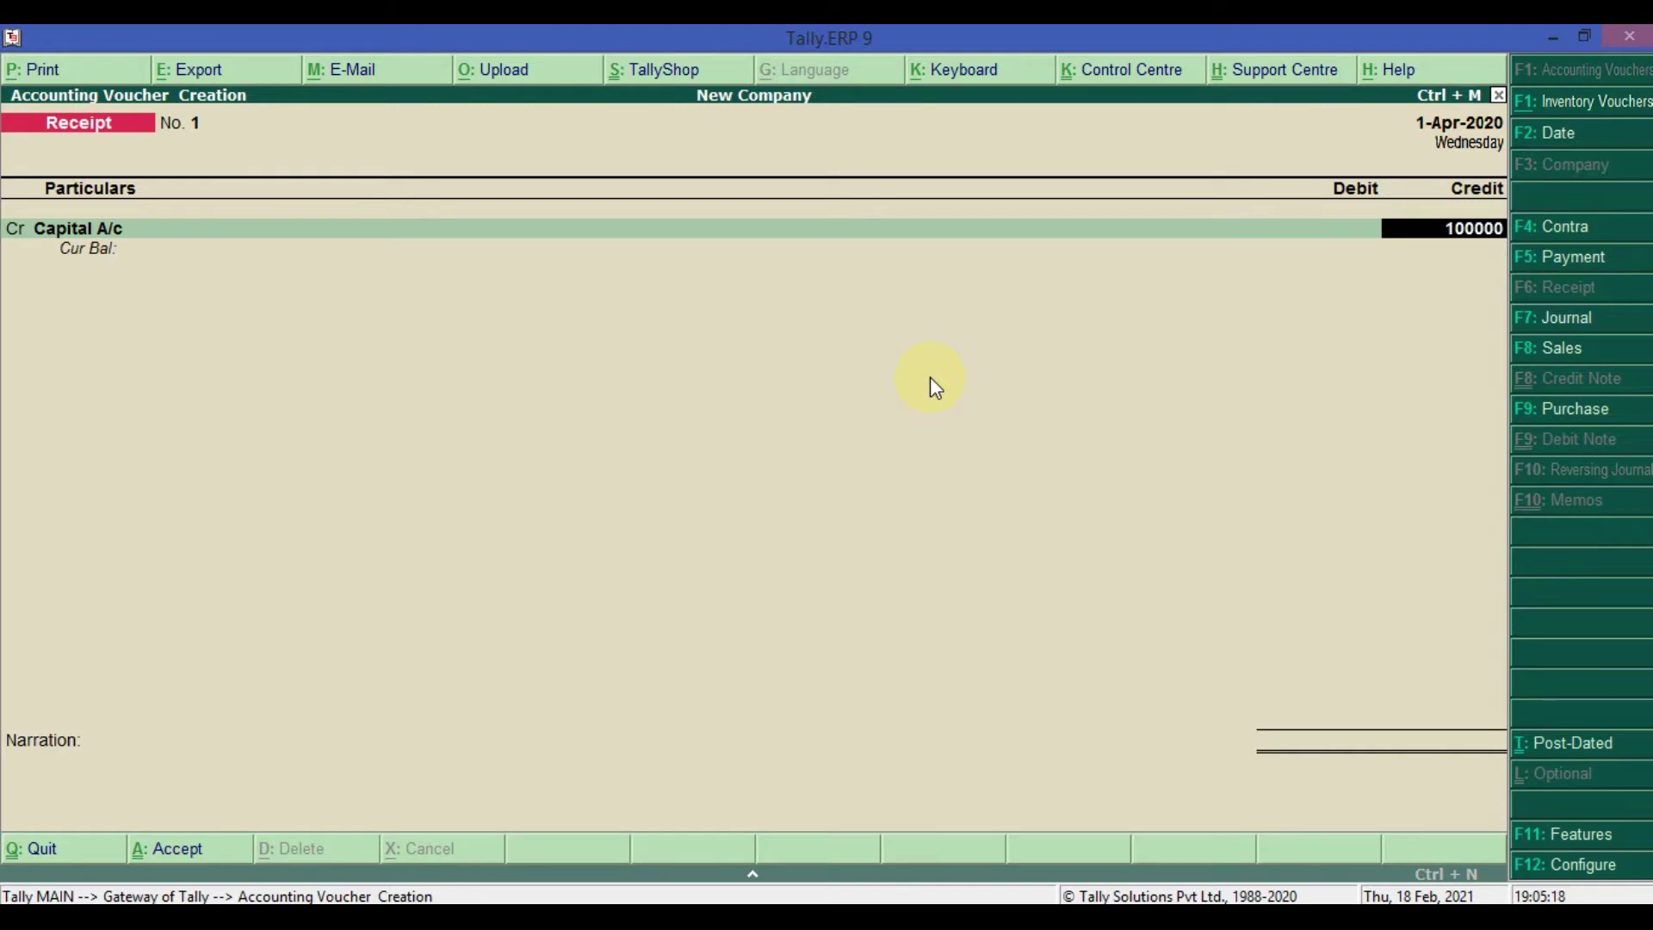
key(Return)
Step: Debit Cash with 10,00,000 against the capital entry and save the receipt voucher
key(Down)
key(Down)
key(Return)
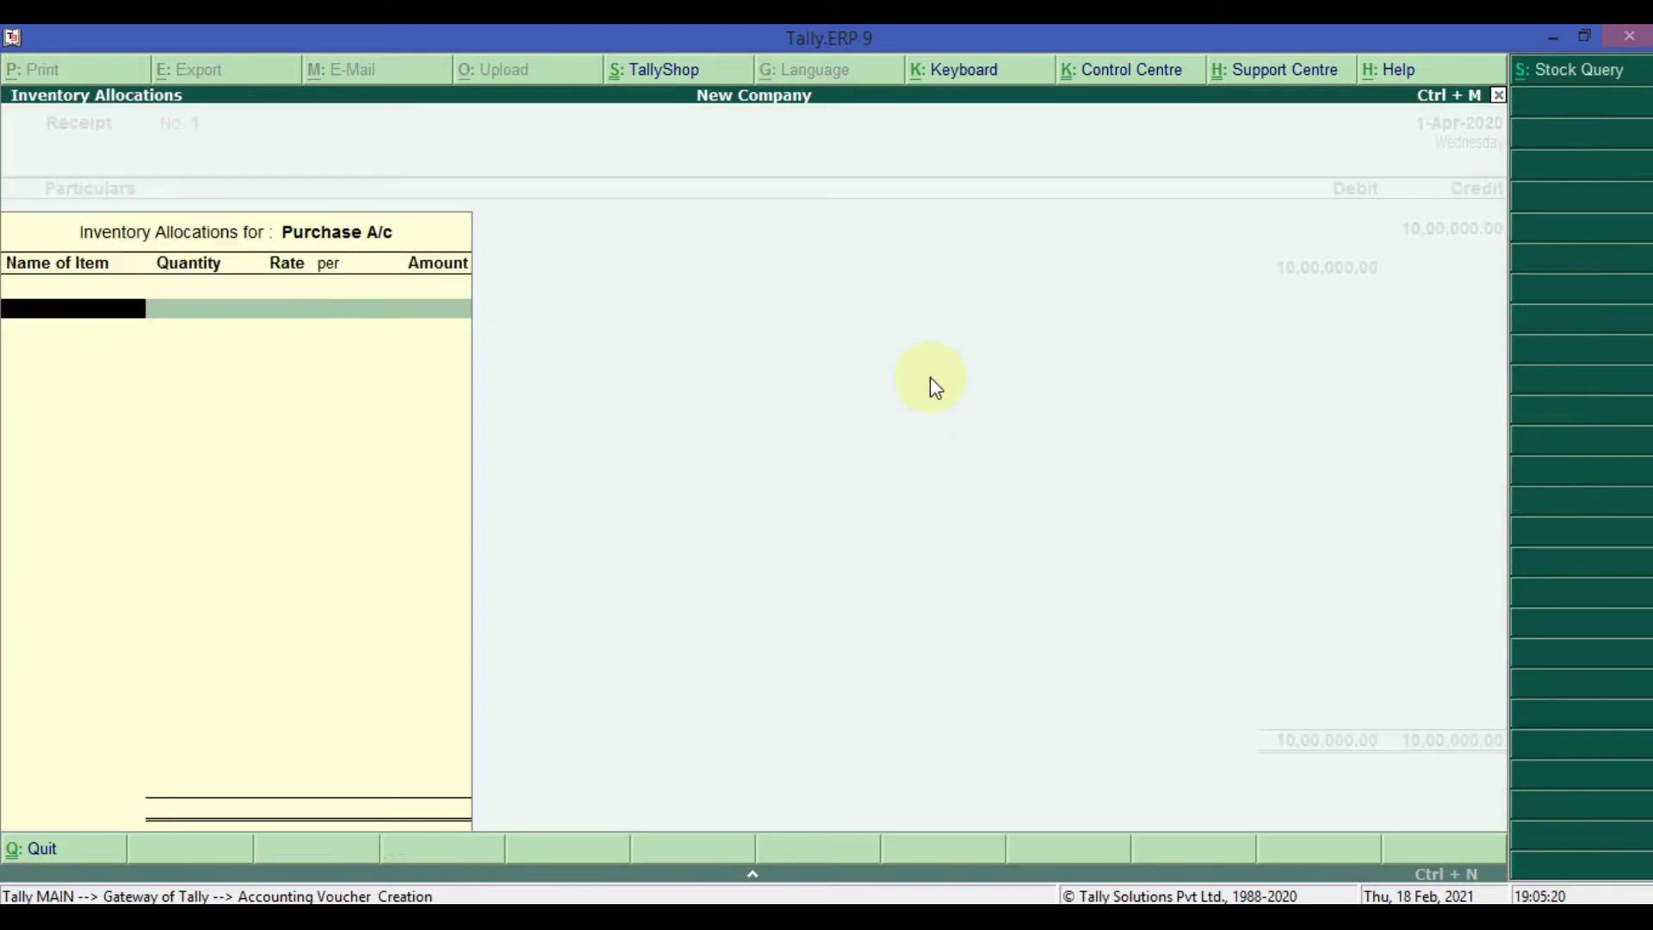
key(Escape)
key(Up)
key(Return)
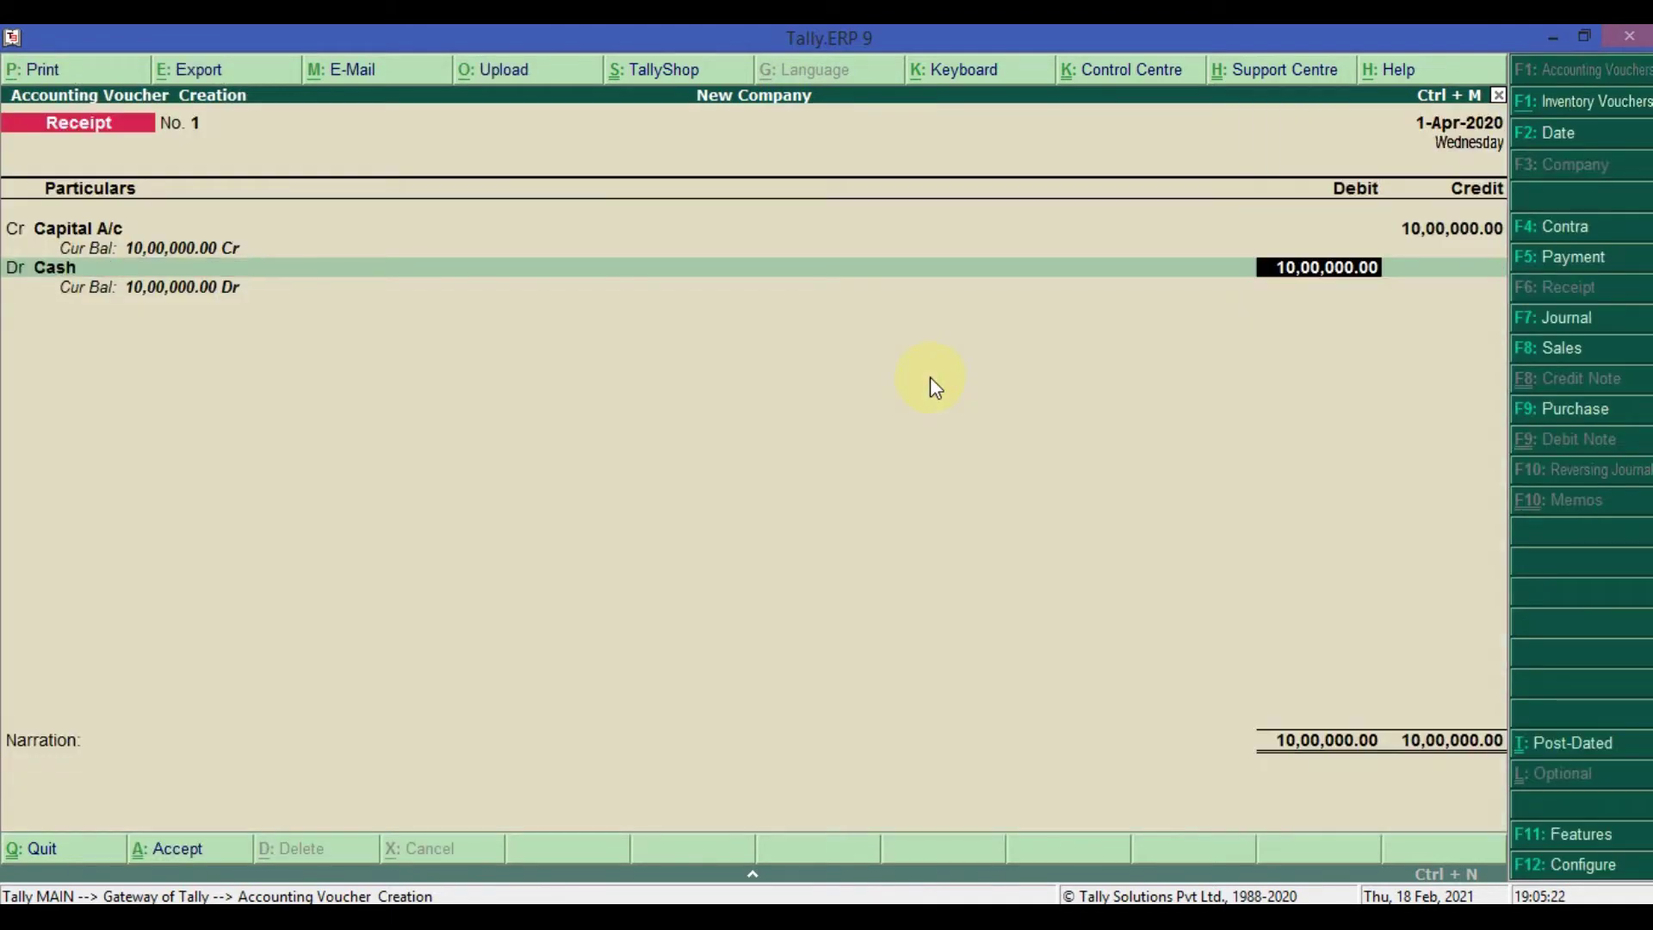
key(ctrl+a)
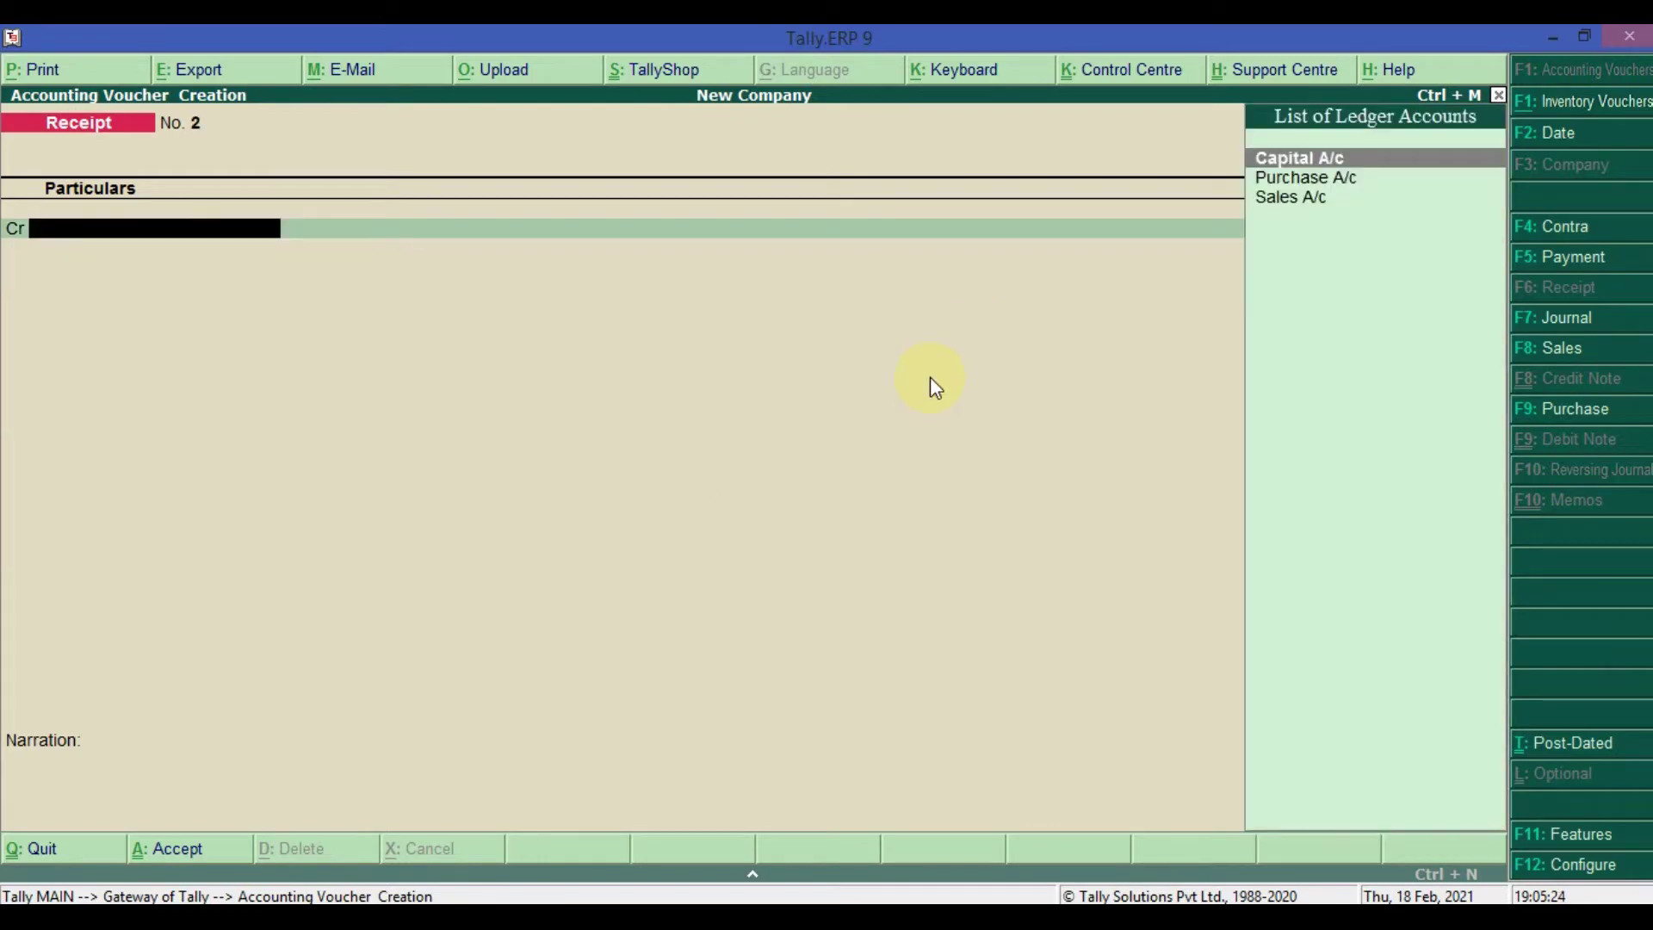
Step: Start a purchase voucher in voucher mode, leaving the supplier invoice number and date blank
key(F9)
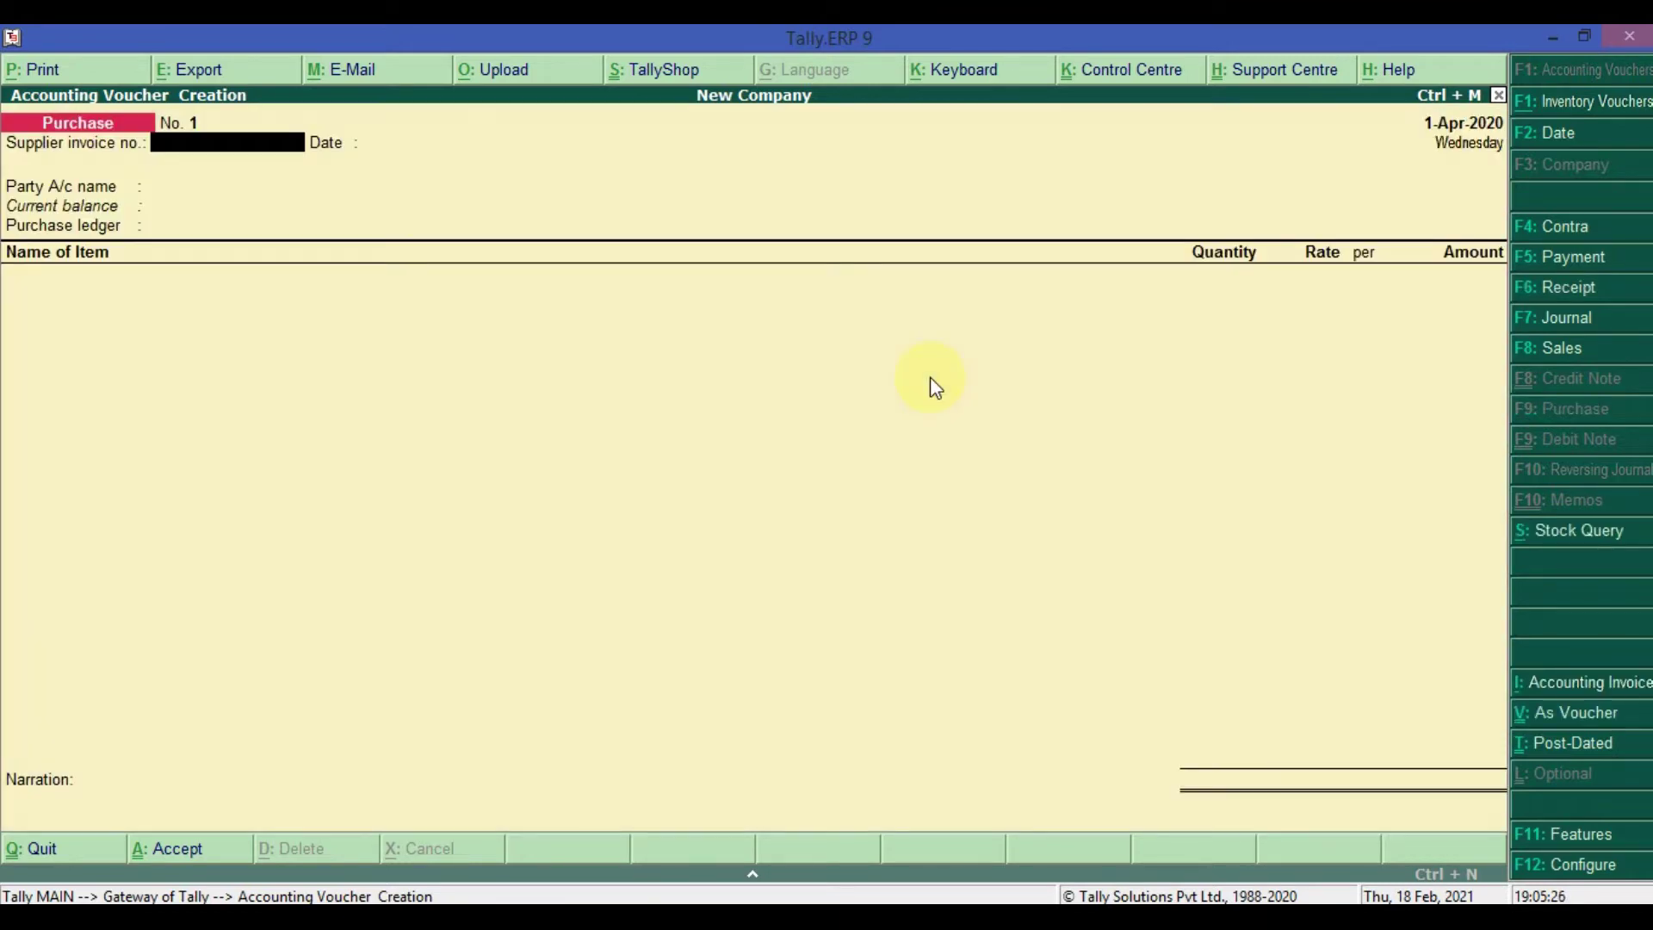
key(ctrl+v)
key(Return)
key(Return)
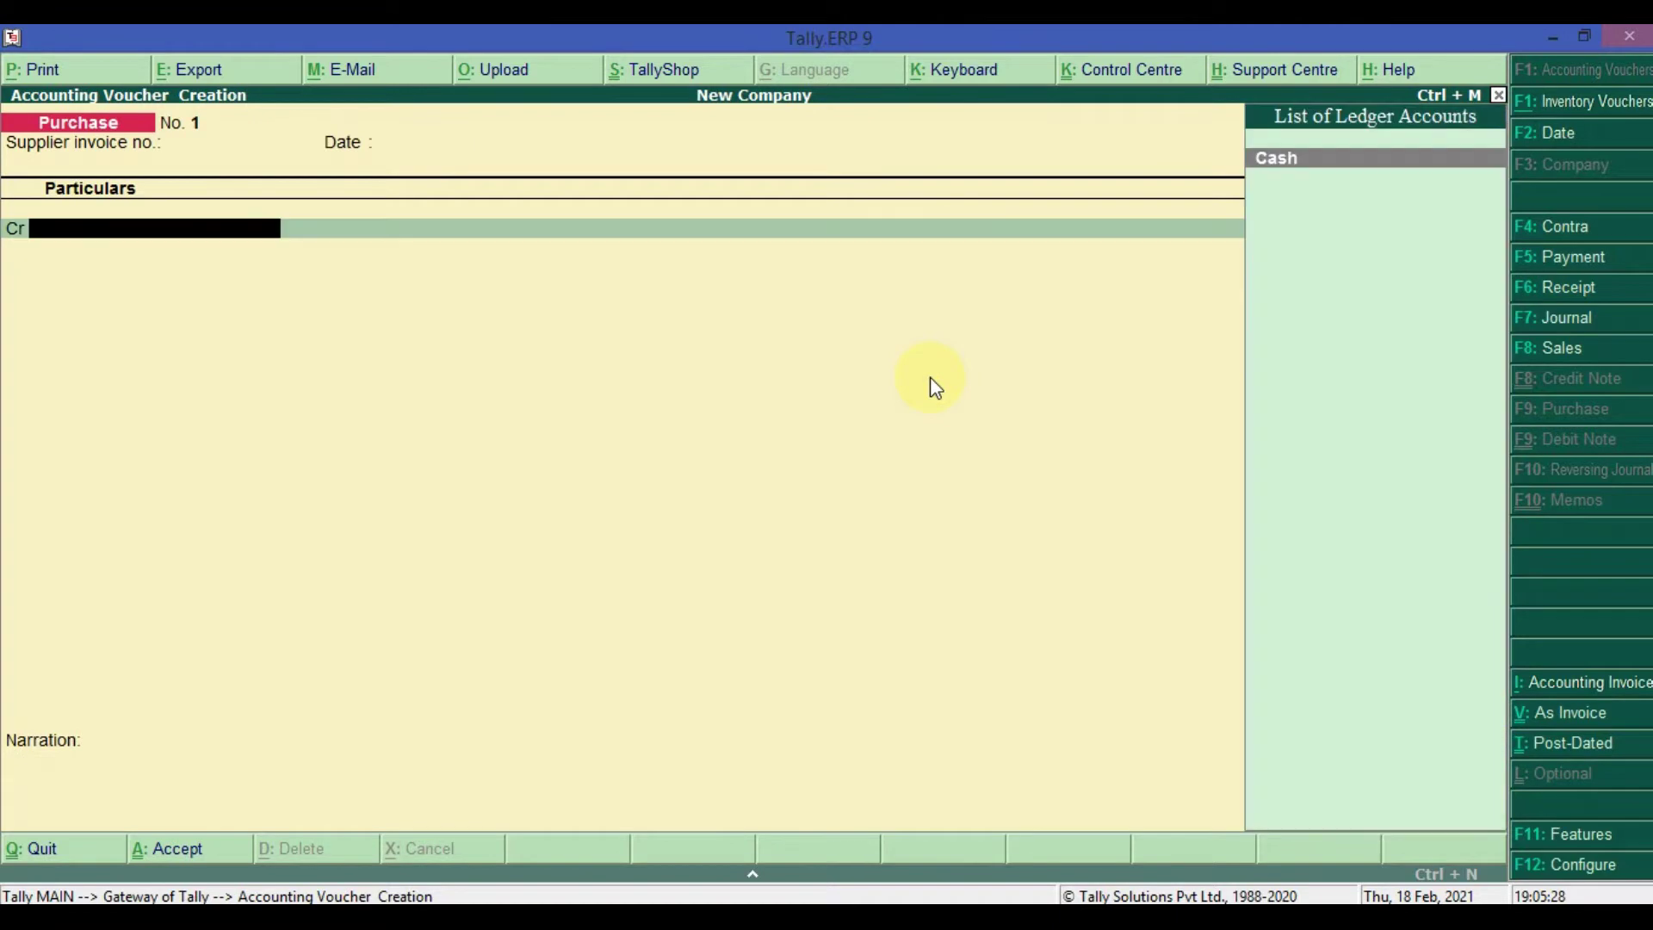
Step: Start a new ledger from the purchase voucher's credit line, enter the supplier's name and group it under Sundry Creditors
key(alt+c)
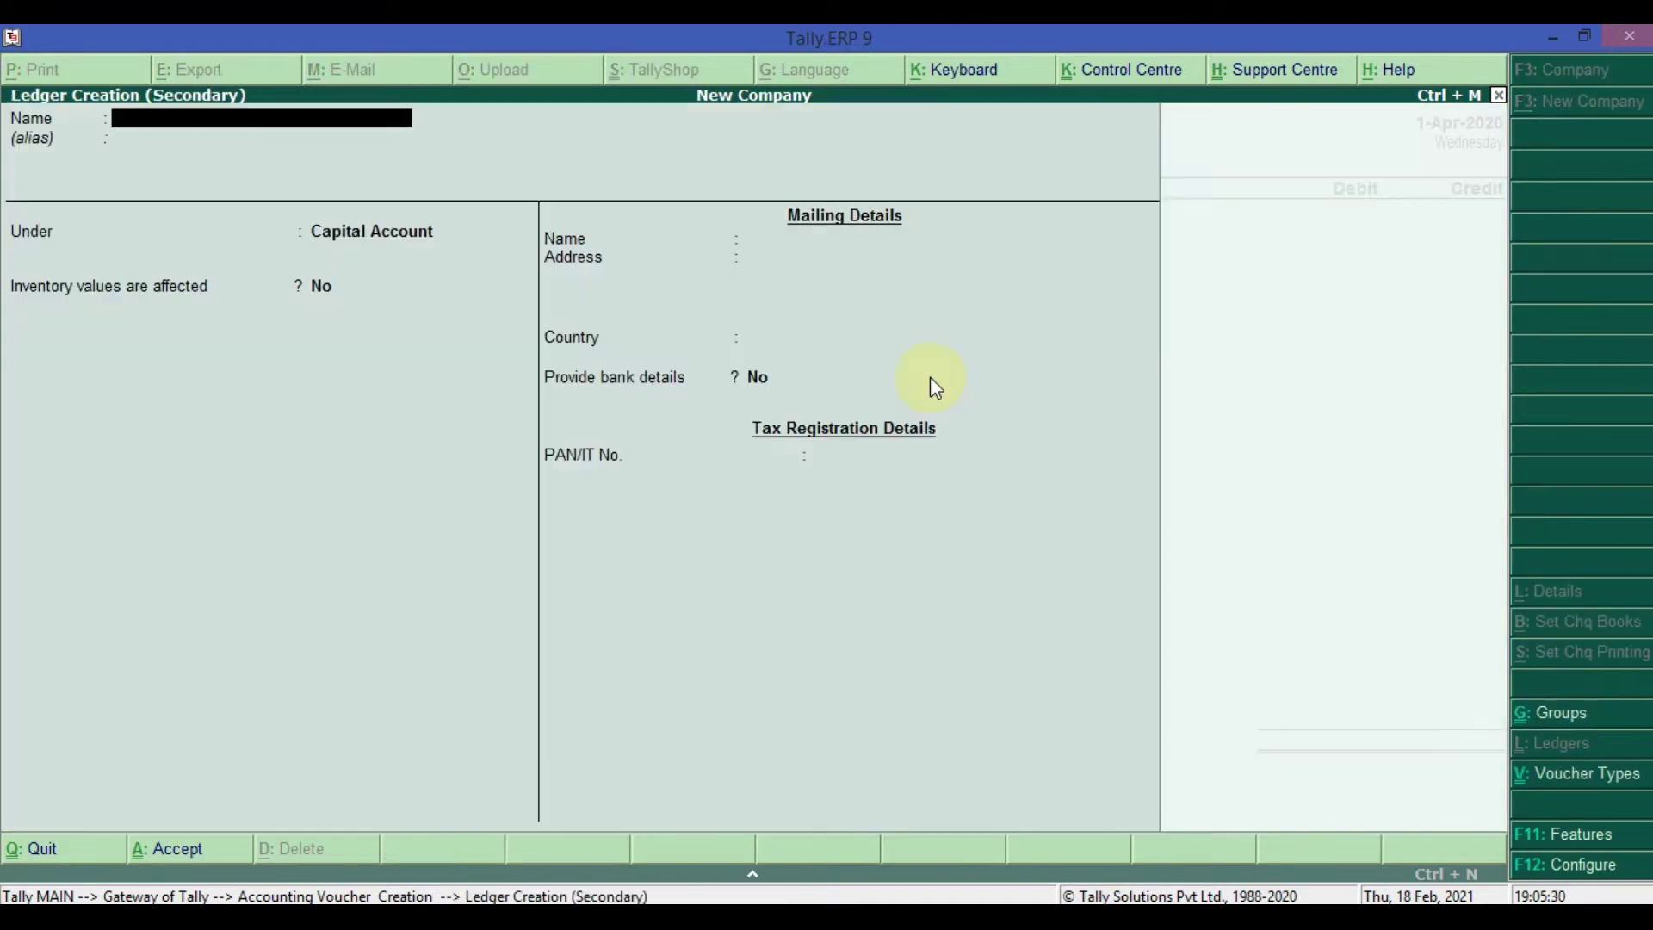
text(Harish)
key(Return)
key(Return)
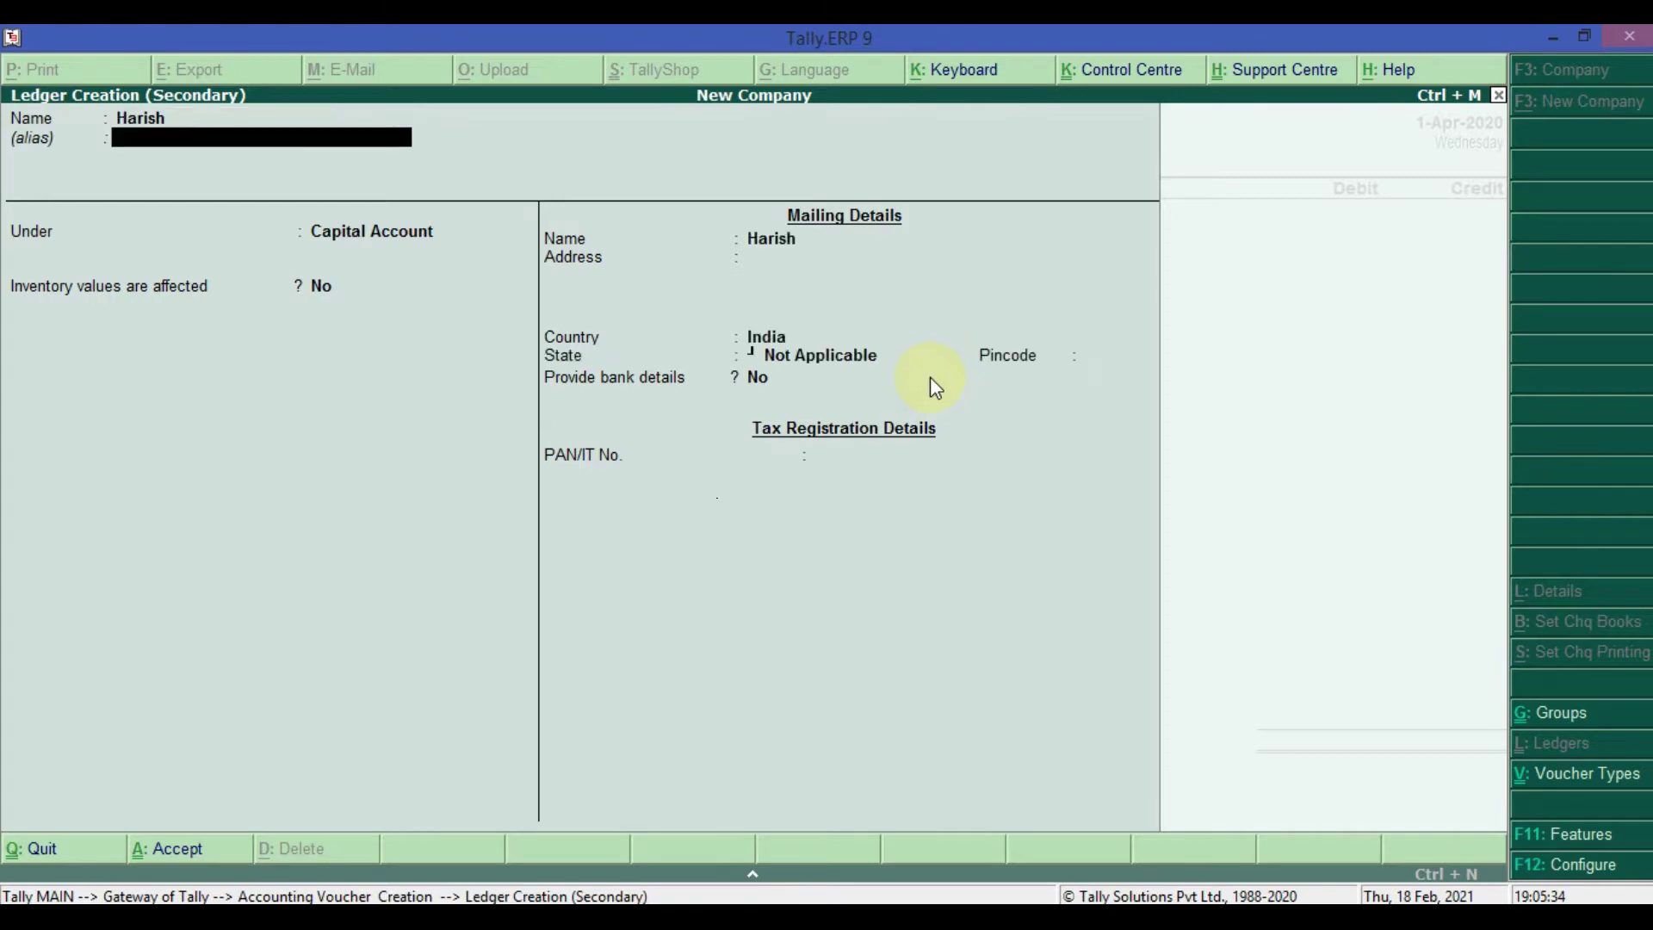
text(Sun)
key(Return)
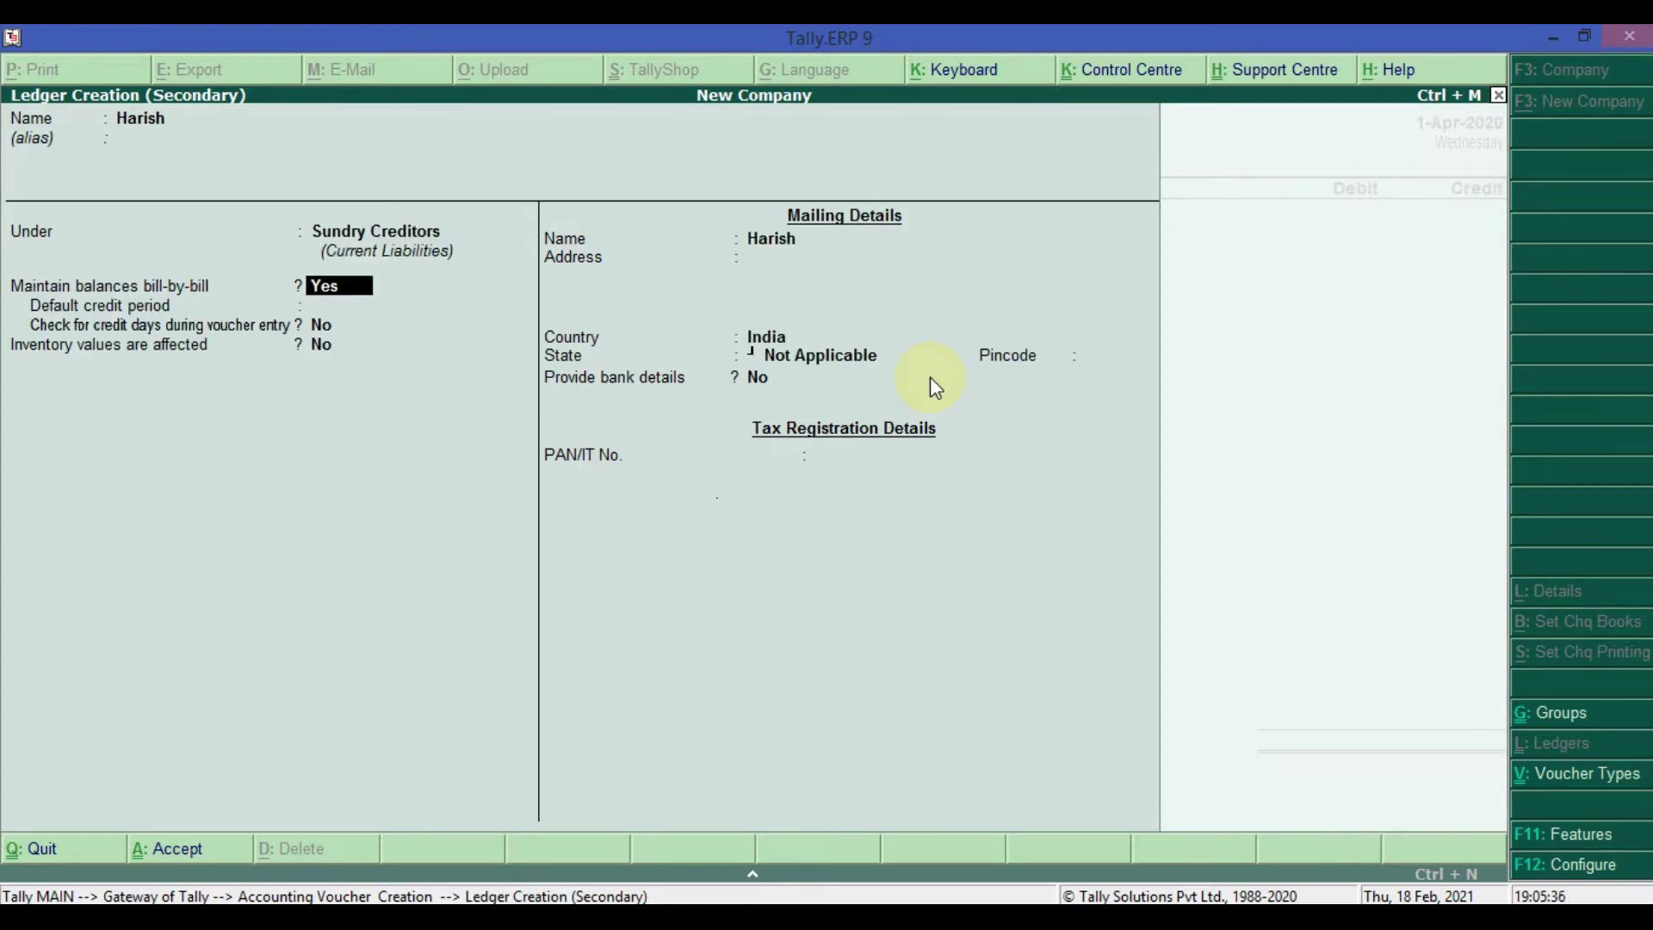
Step: Keep bill-by-bill balances set to Yes, leave the remaining details at their defaults and save the supplier's ledger
key(Return)
key(Return)
key(Return)
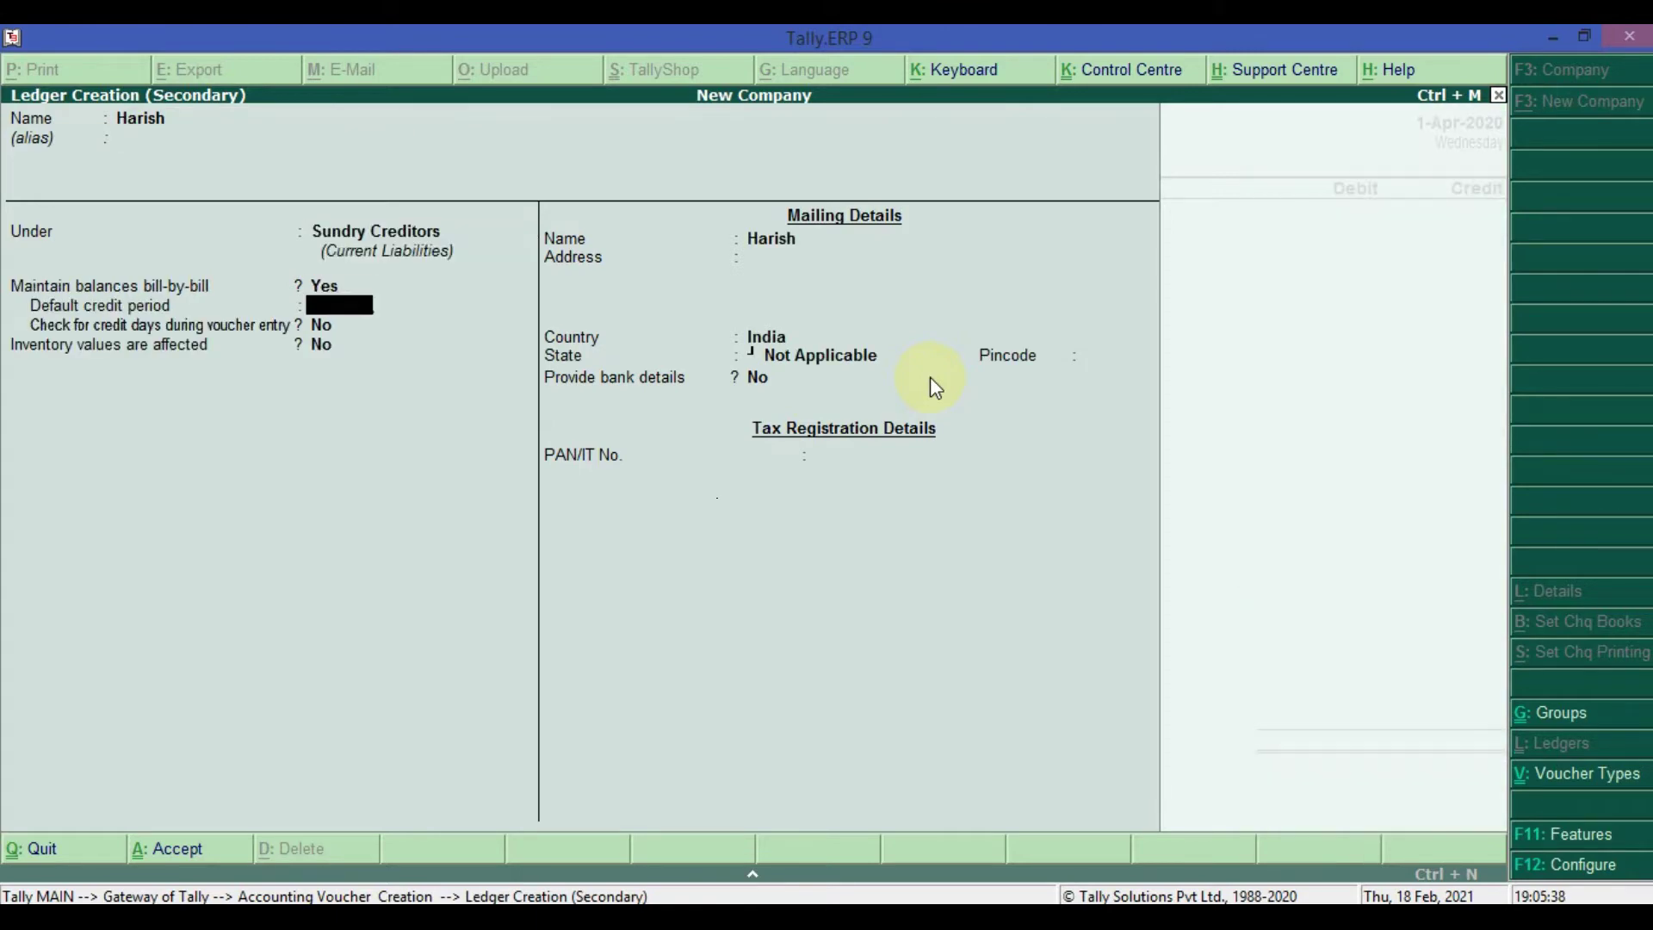
key(Return)
key(Return)
key(Return)
key(Return)
key(Return)
key(Return)
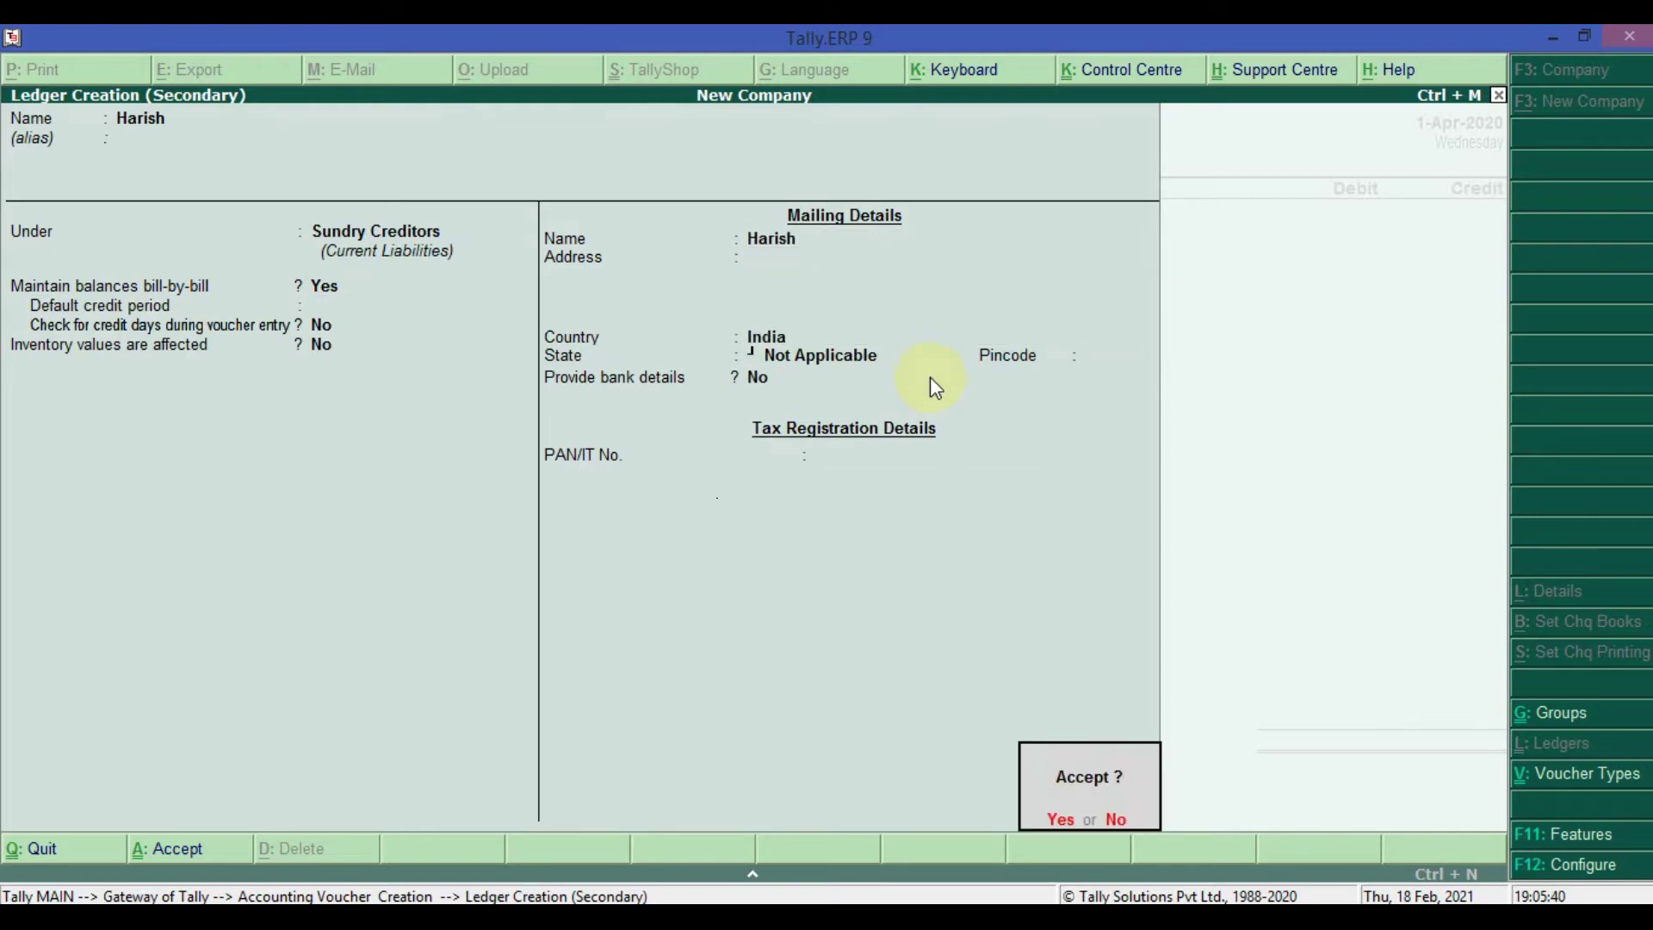
key(Return)
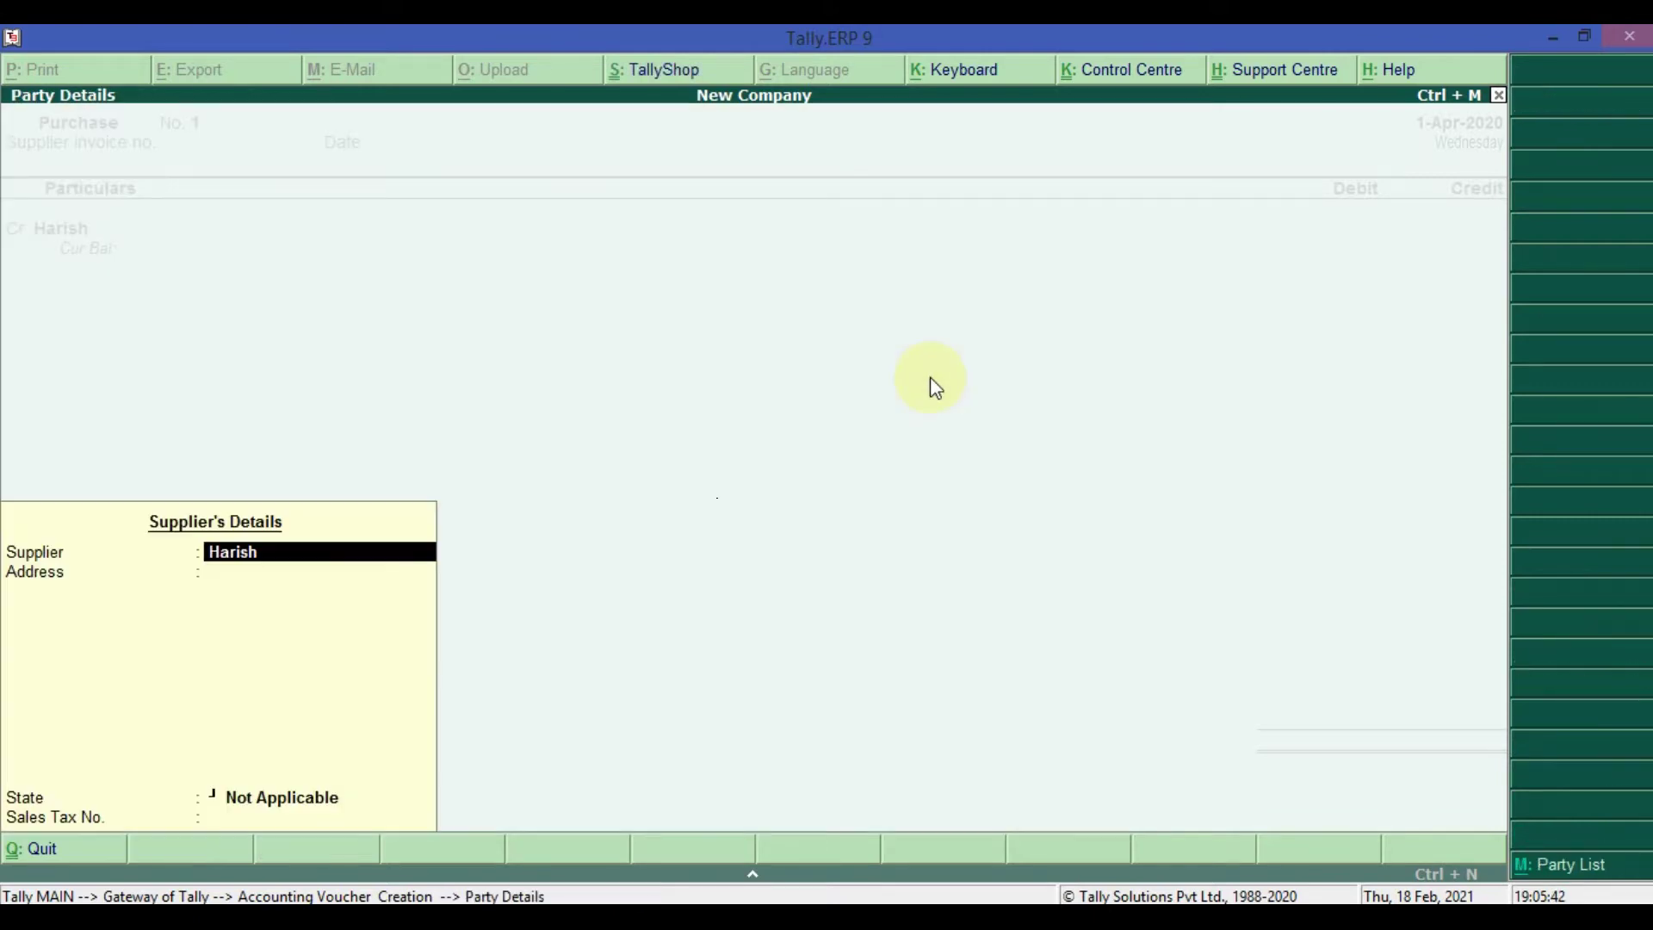
Step: Accept the supplier's details, credit the supplier with 10,000 and allocate the amount to New Ref 1
key(ctrl+a)
text(10000)
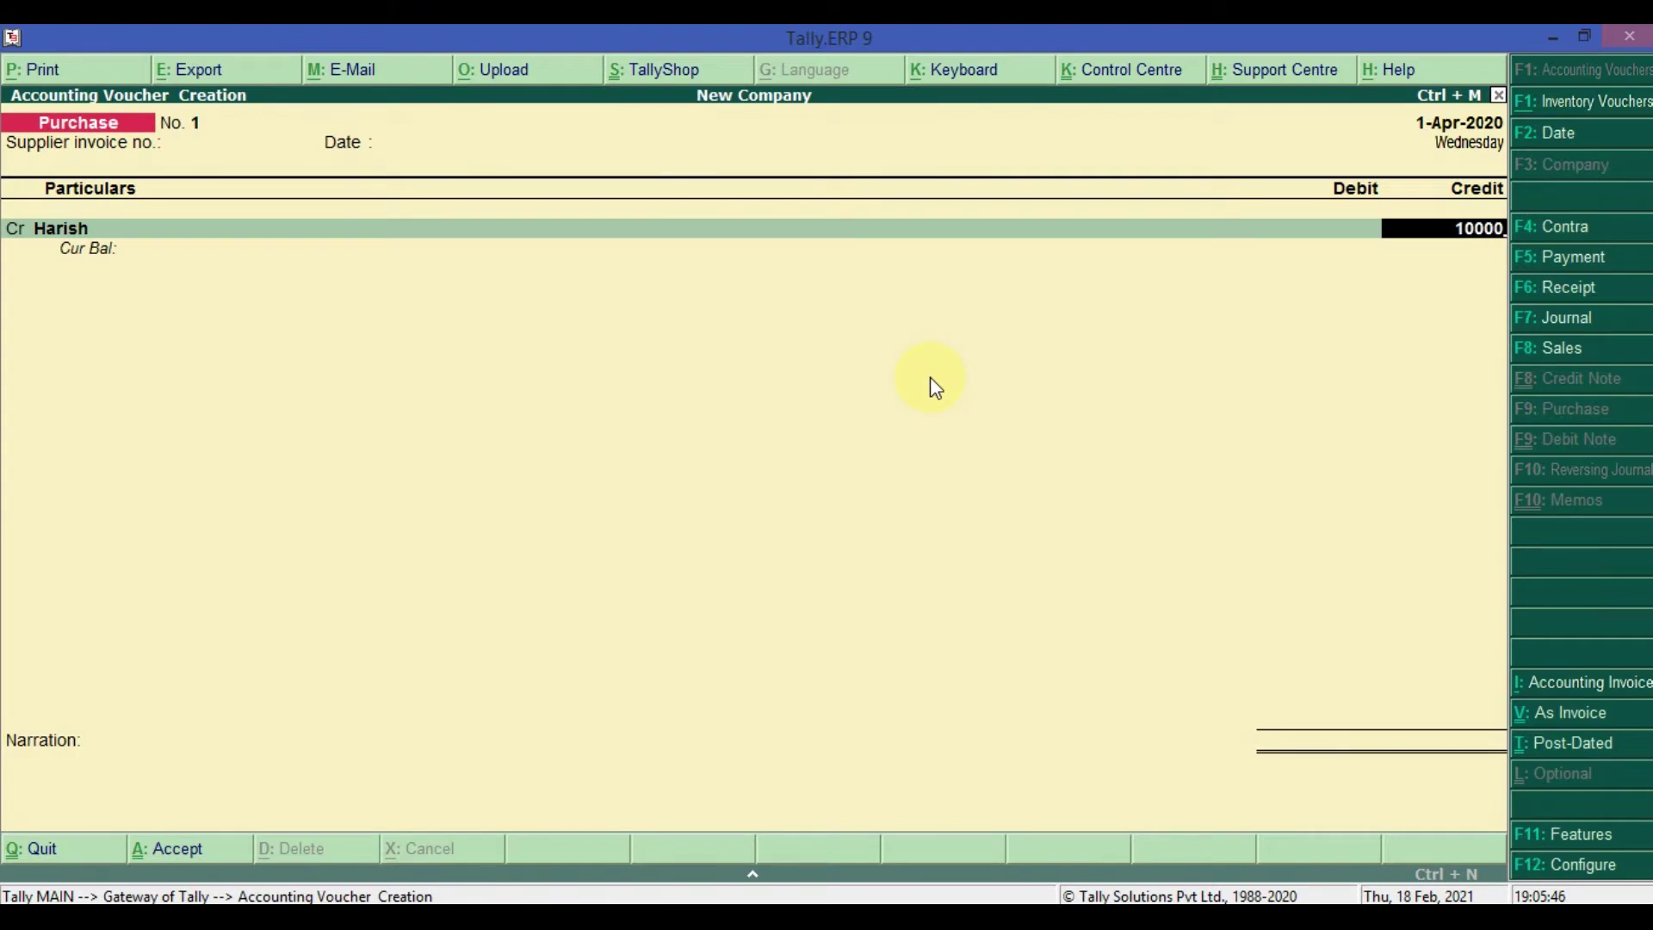
key(Return)
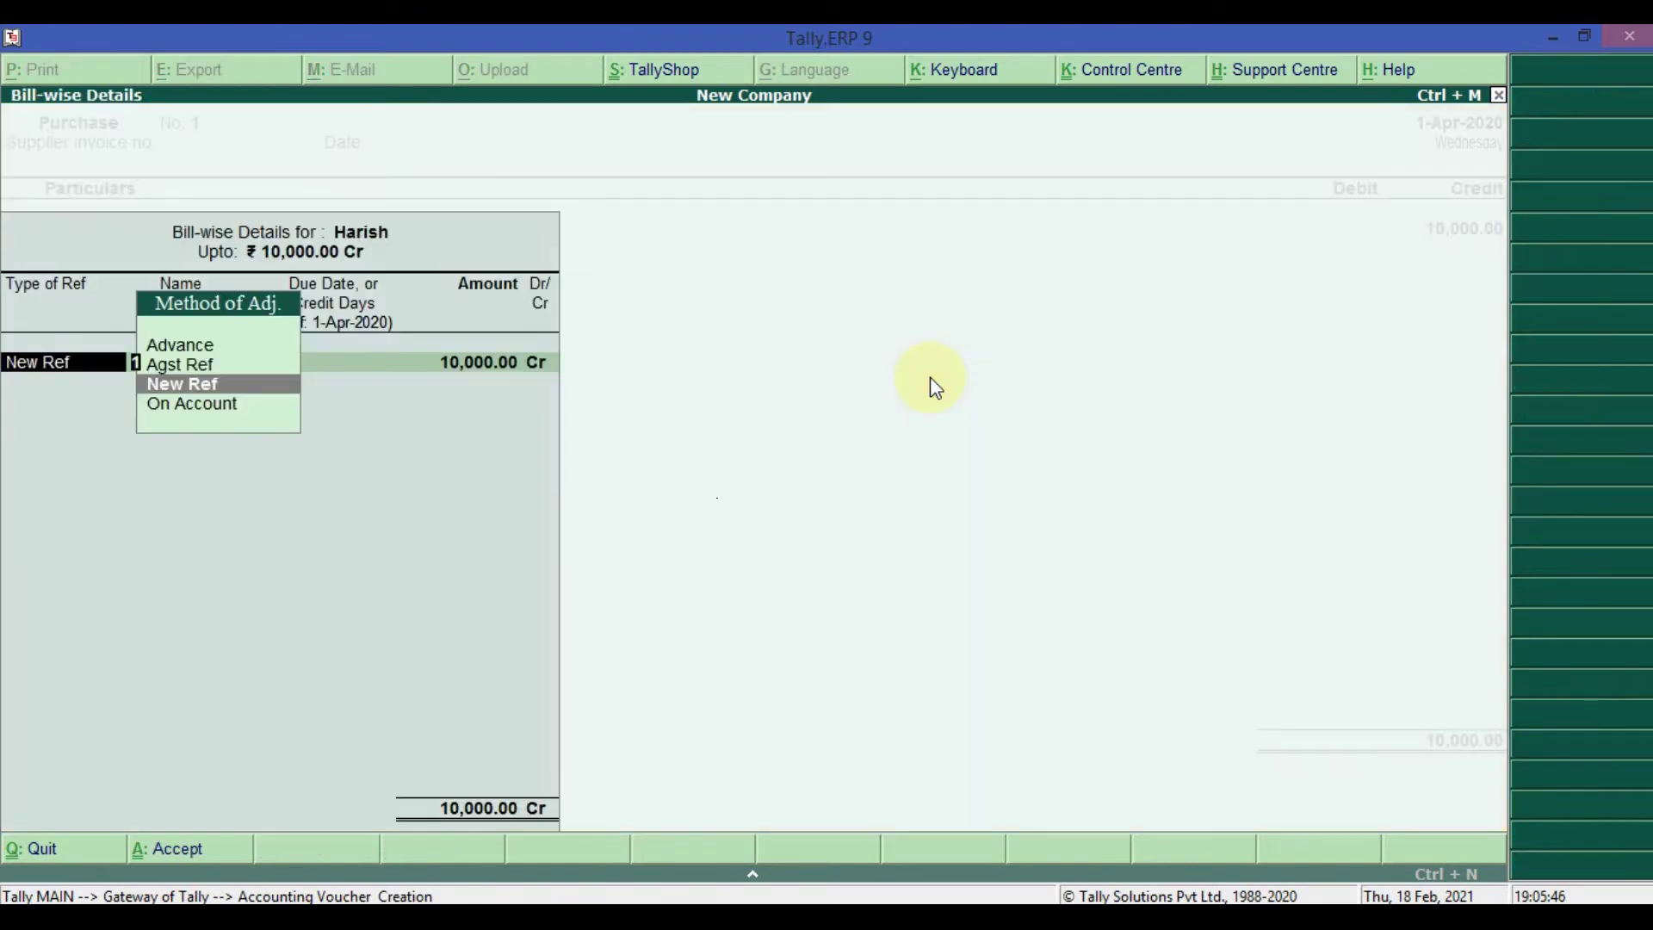
key(Return)
key(Return)
key(Return)
key(Return)
key(Return)
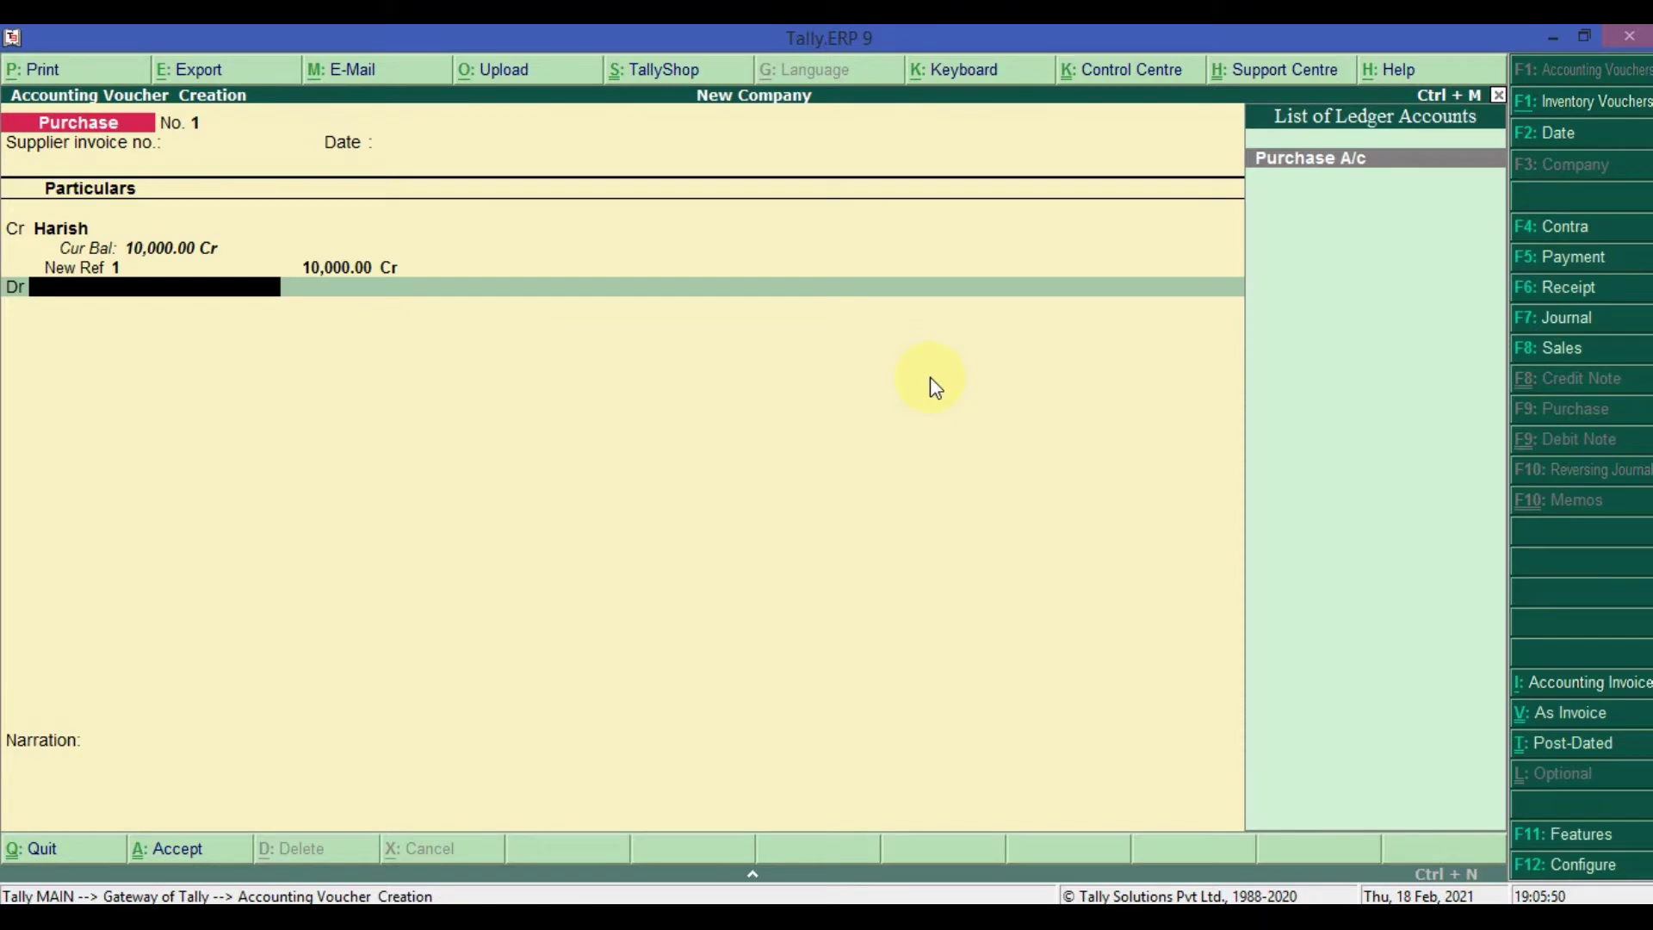
Step: Debit Purchase A/c with 10,000 and save the purchase voucher
key(Return)
key(Return)
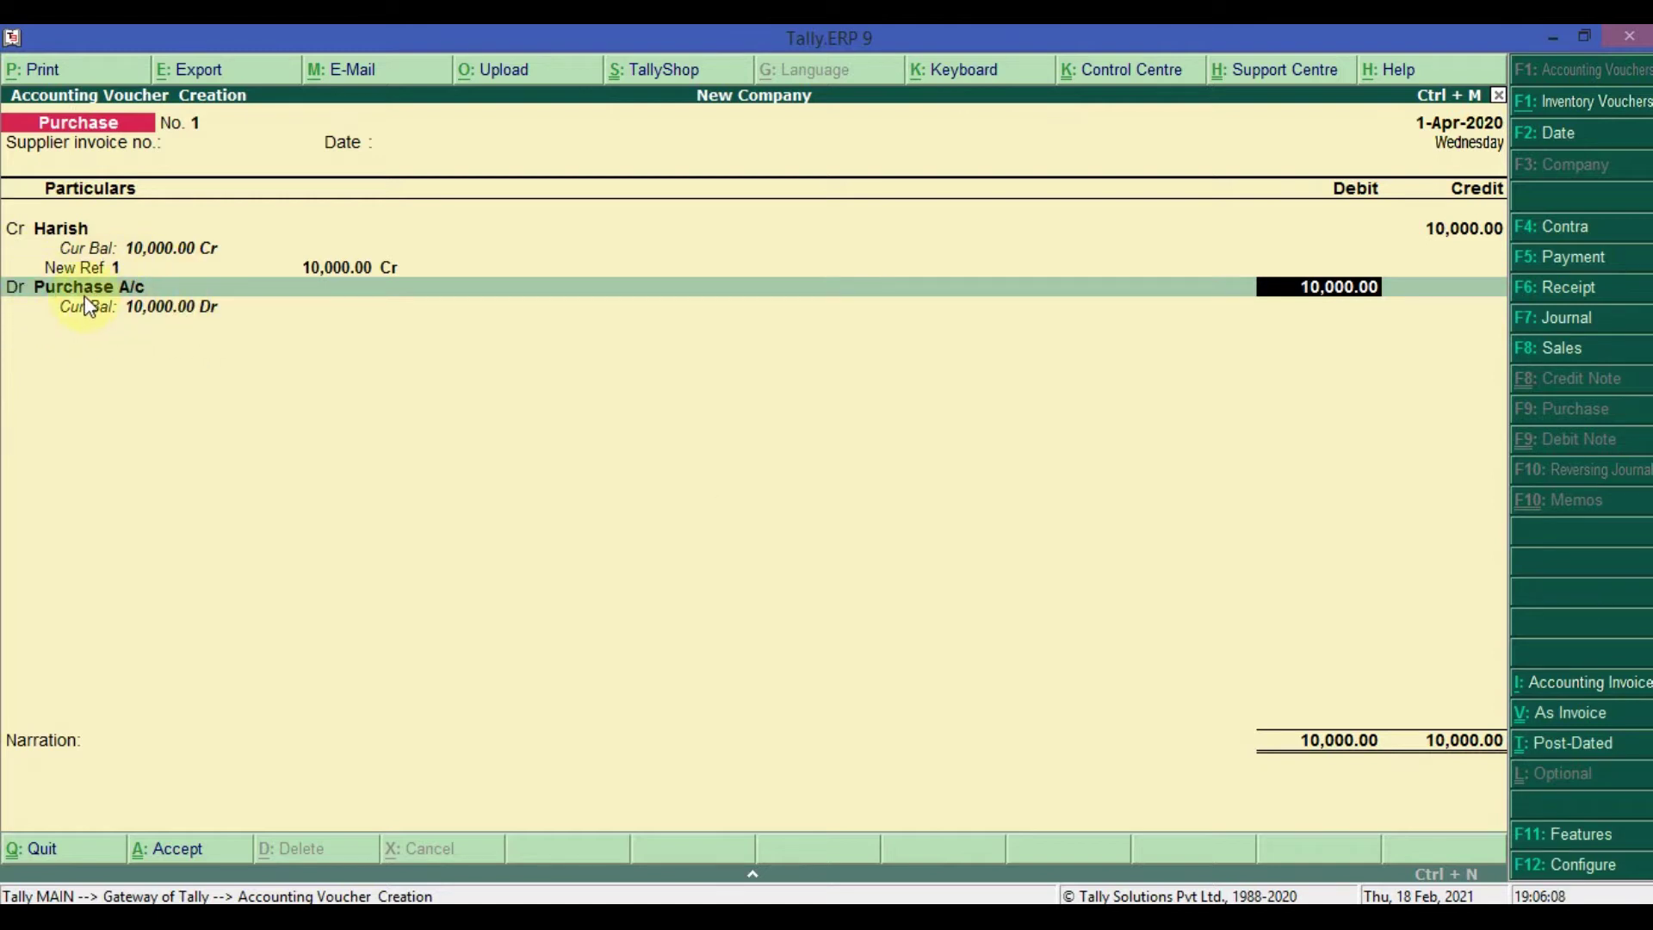
key(Return)
key(Return)
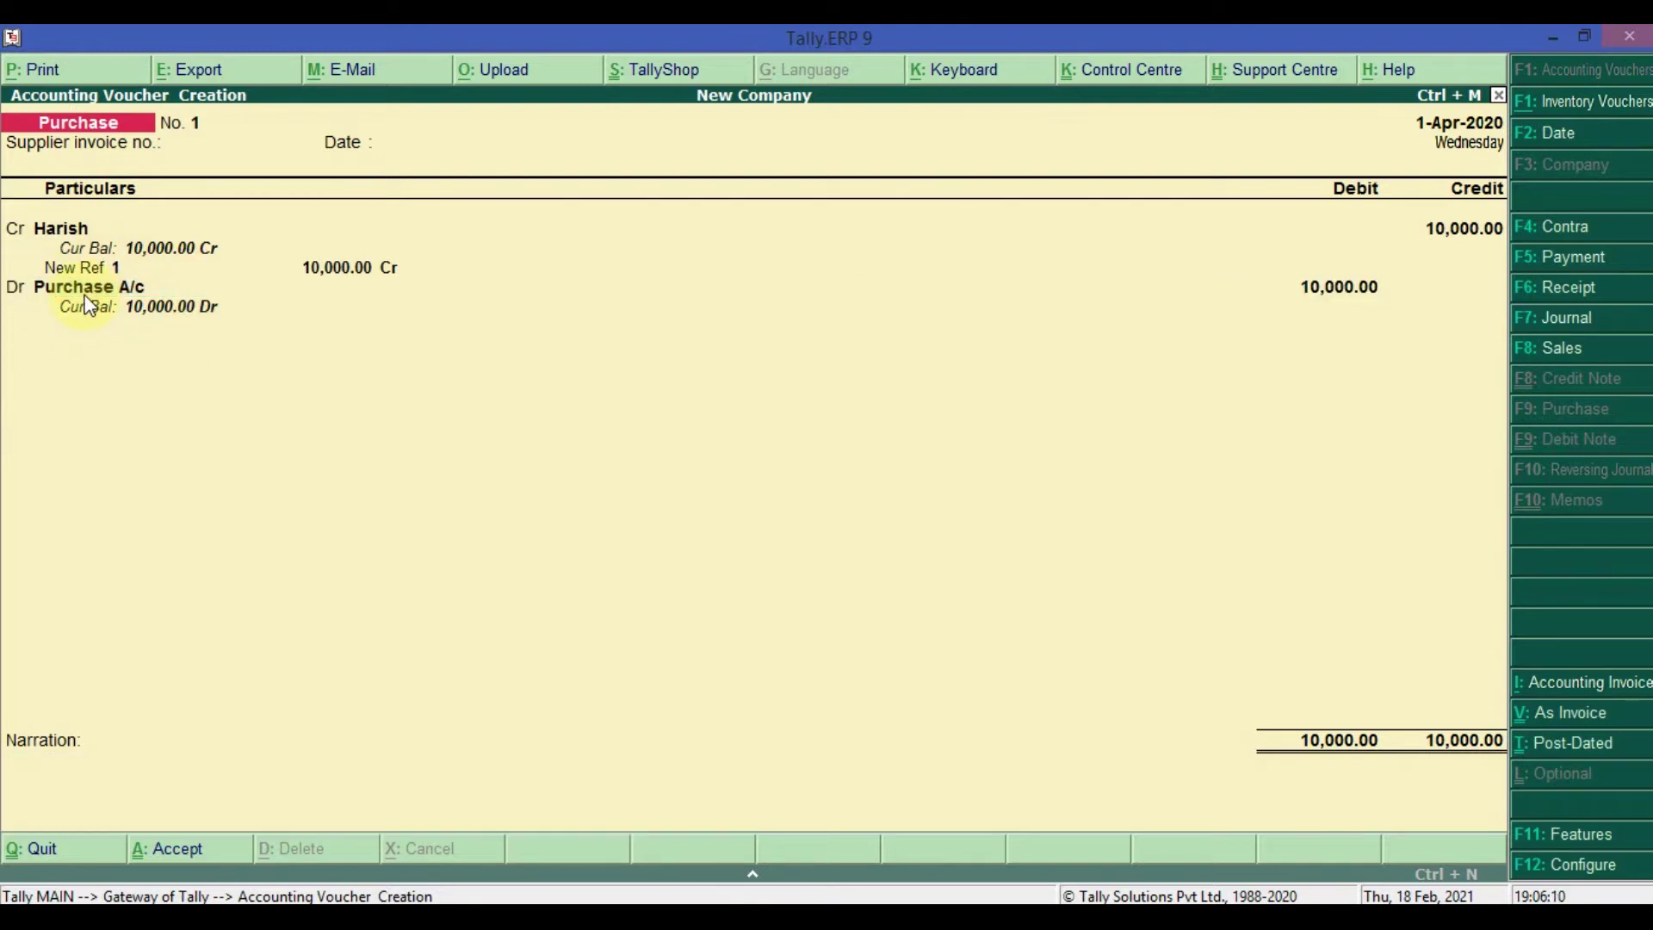
key(Return)
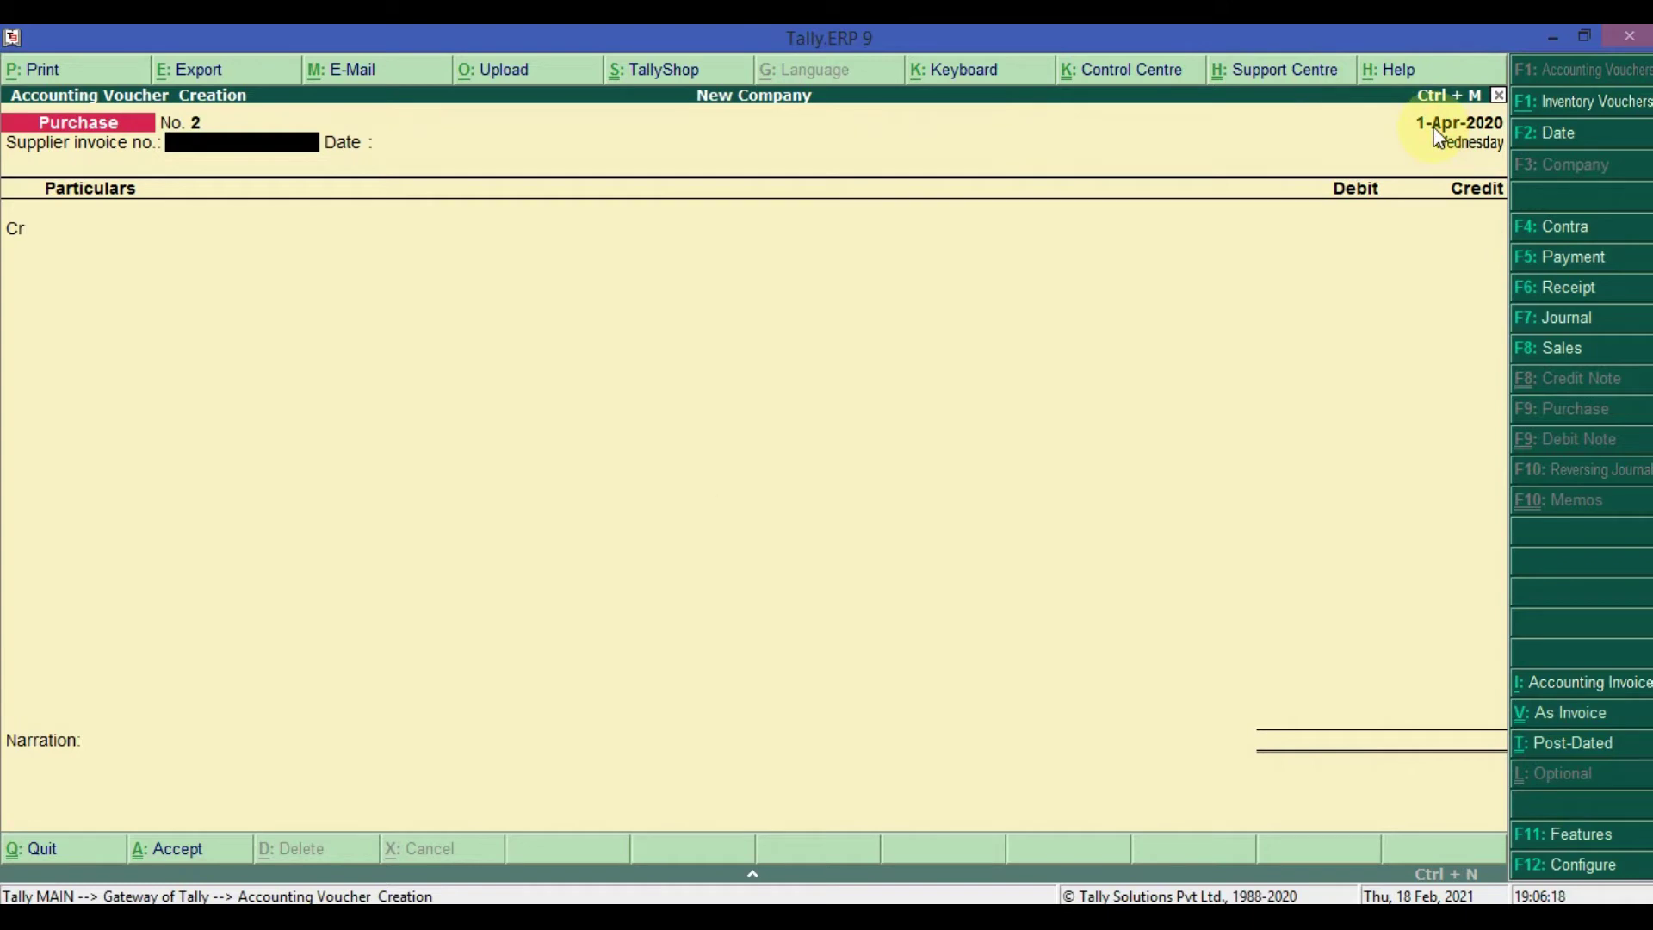
Step: Review the date and amounts of the saved purchase voucher and close it without changes
key(Page_Up)
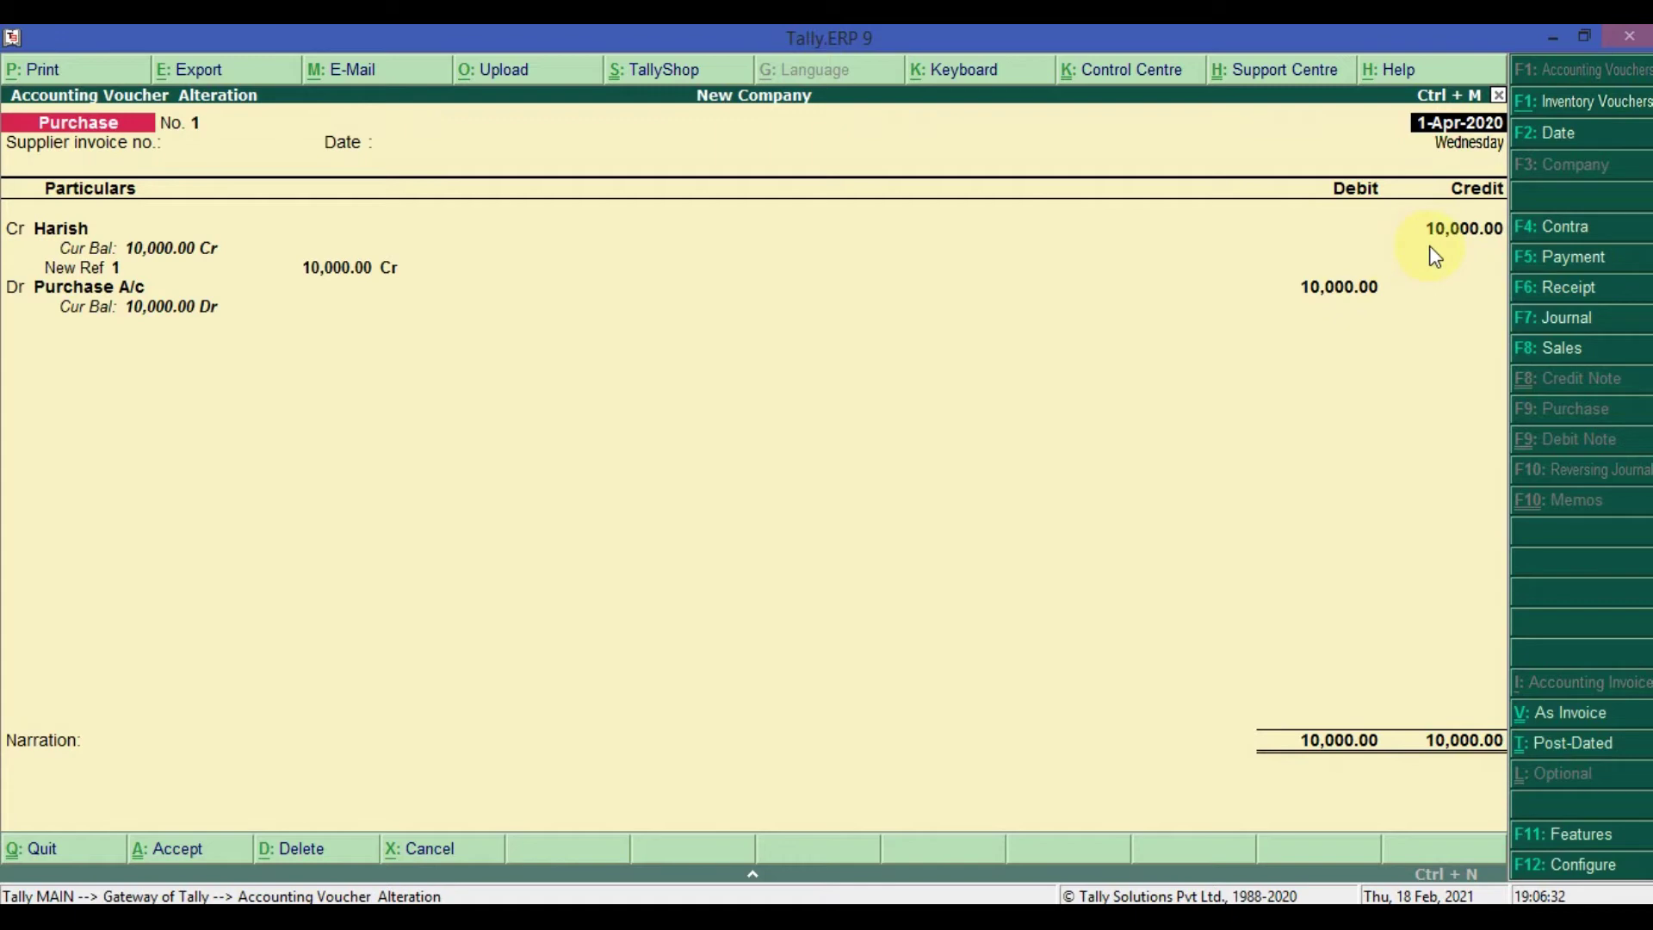
key(Escape)
key(y)
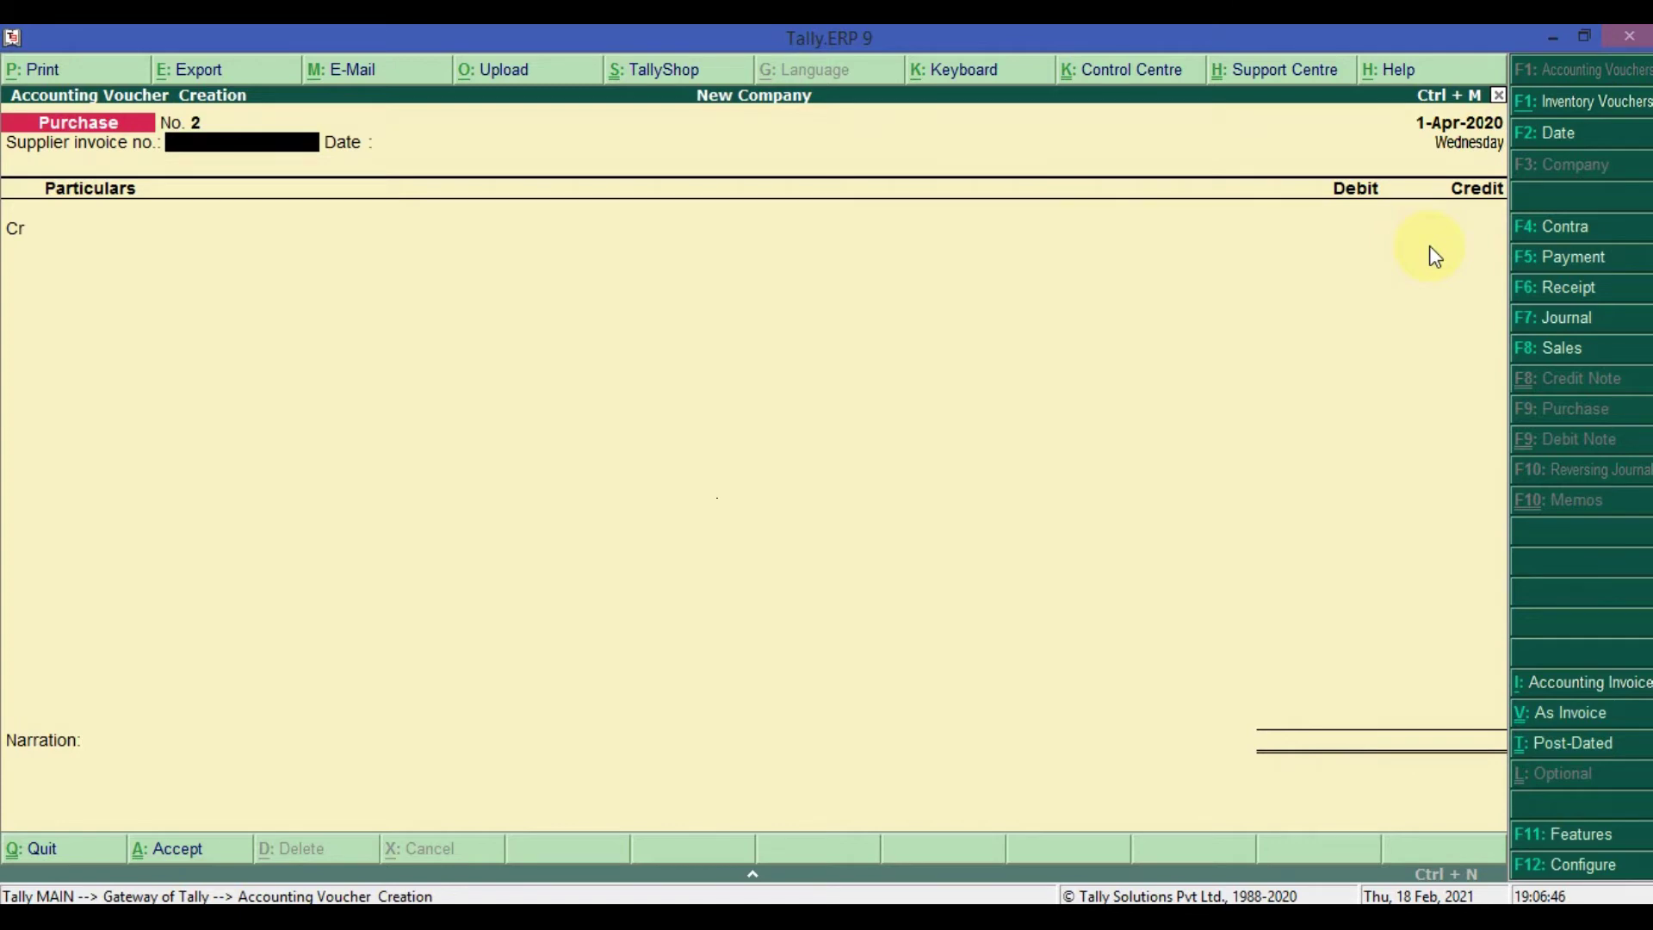
Step: Set the voucher date to 1-May-2020
key(F2)
text(1-5)
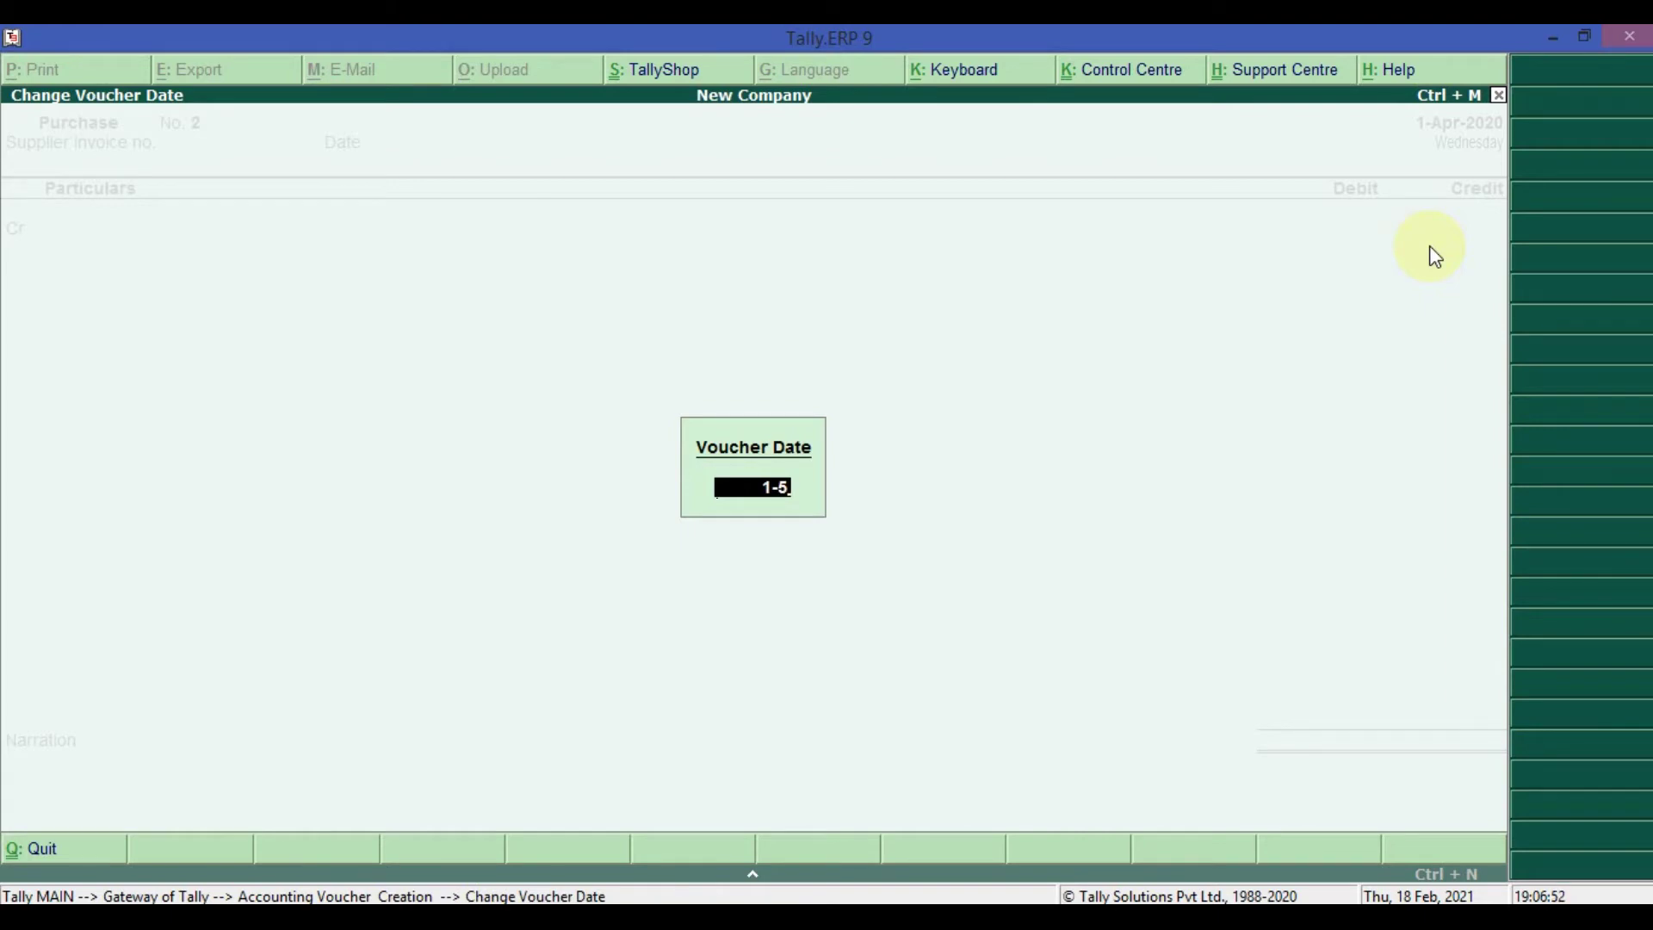
key(Return)
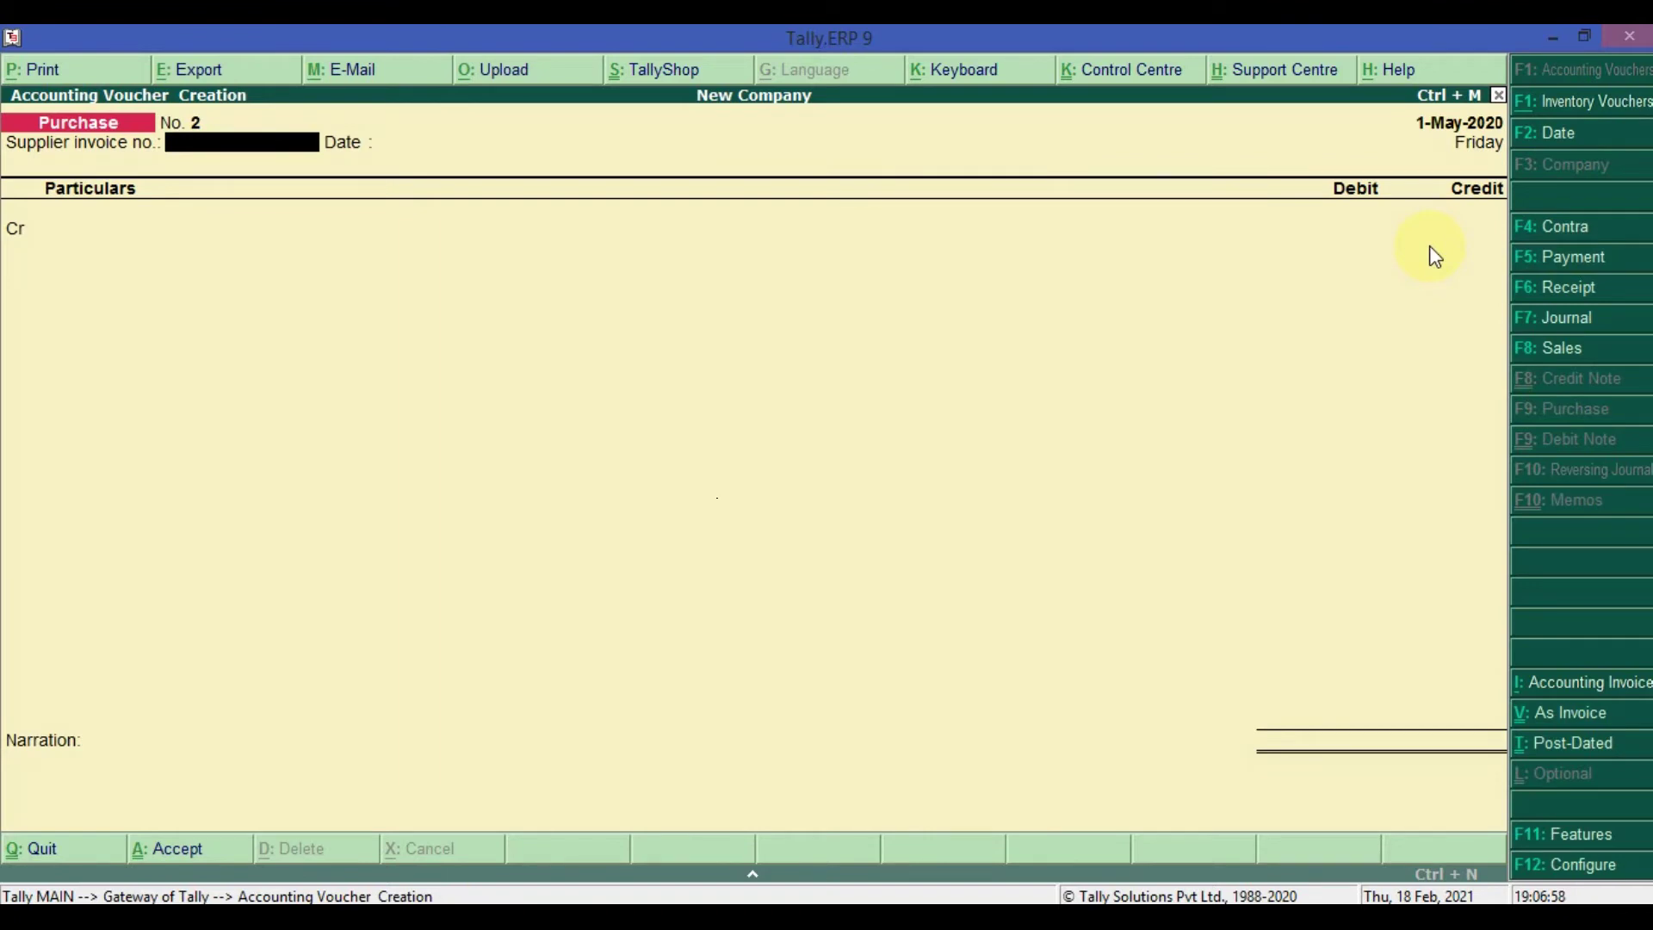
key(F5)
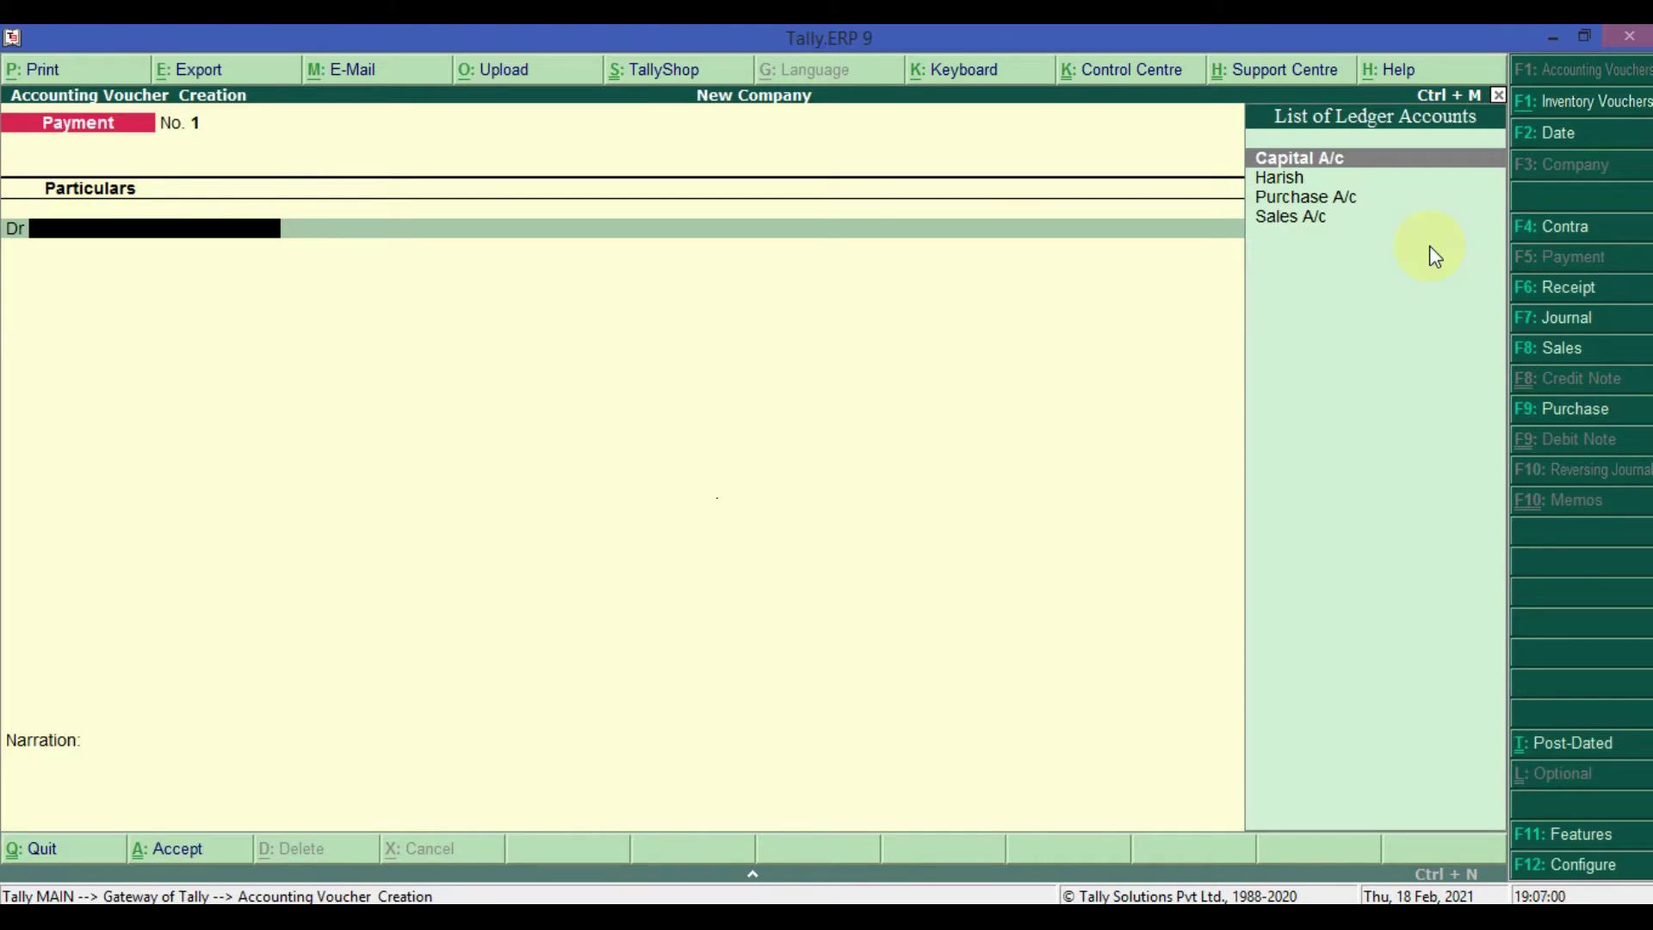
key(Down)
key(Return)
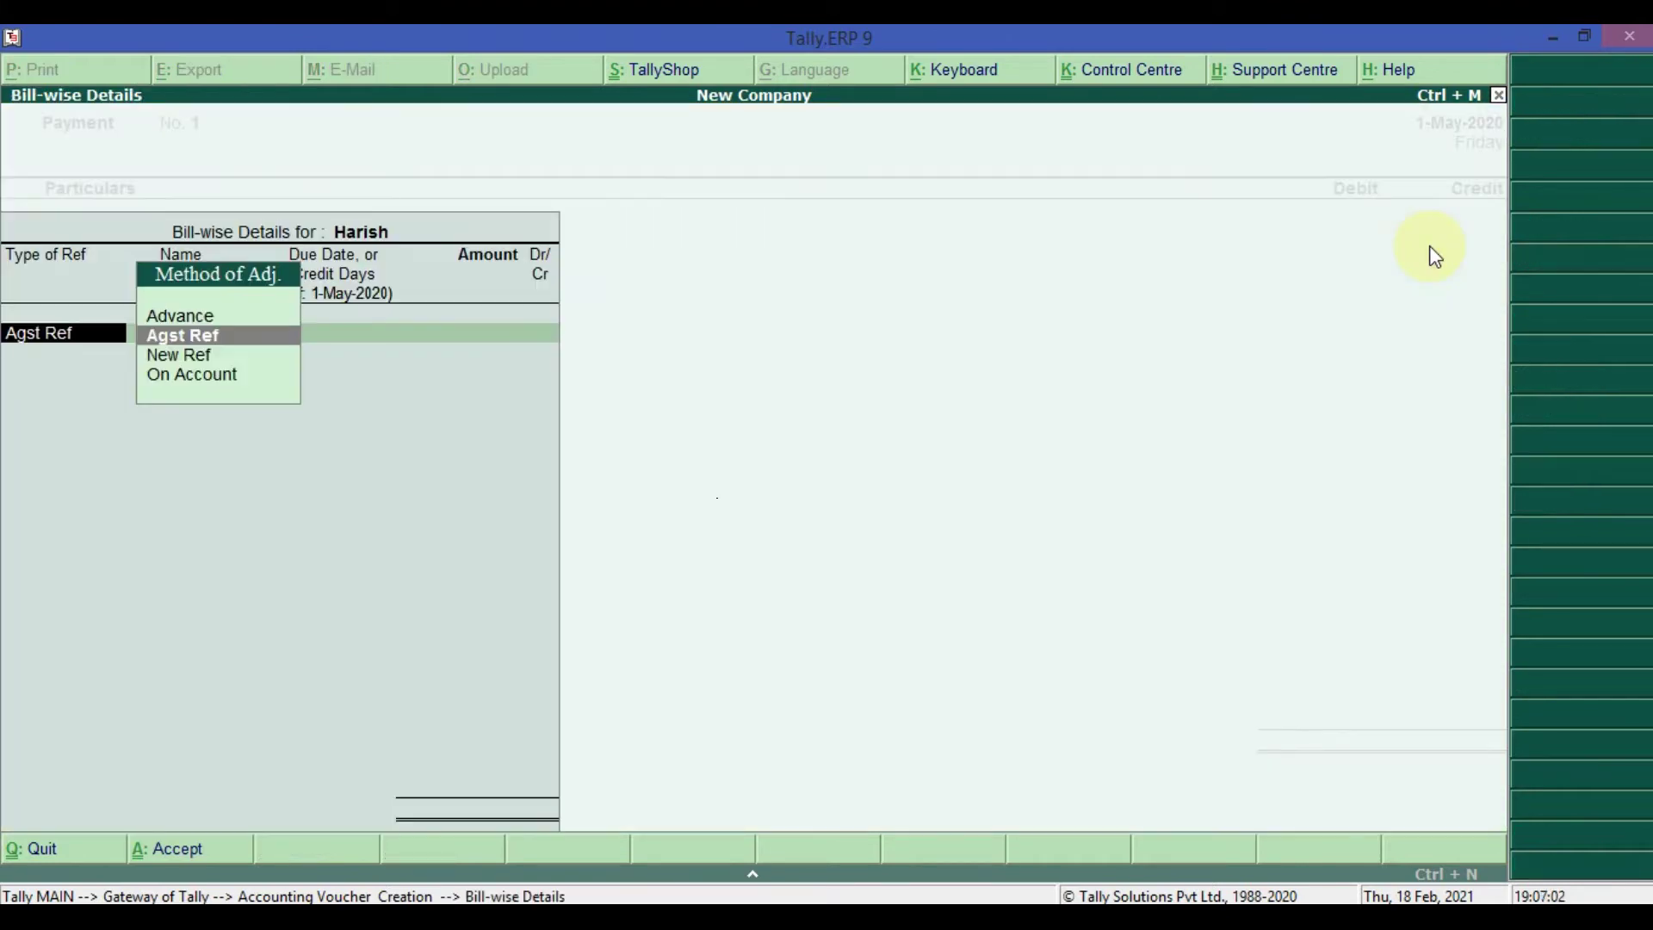
key(Return)
key(Return)
key(Return)
key(Return)
key(Return)
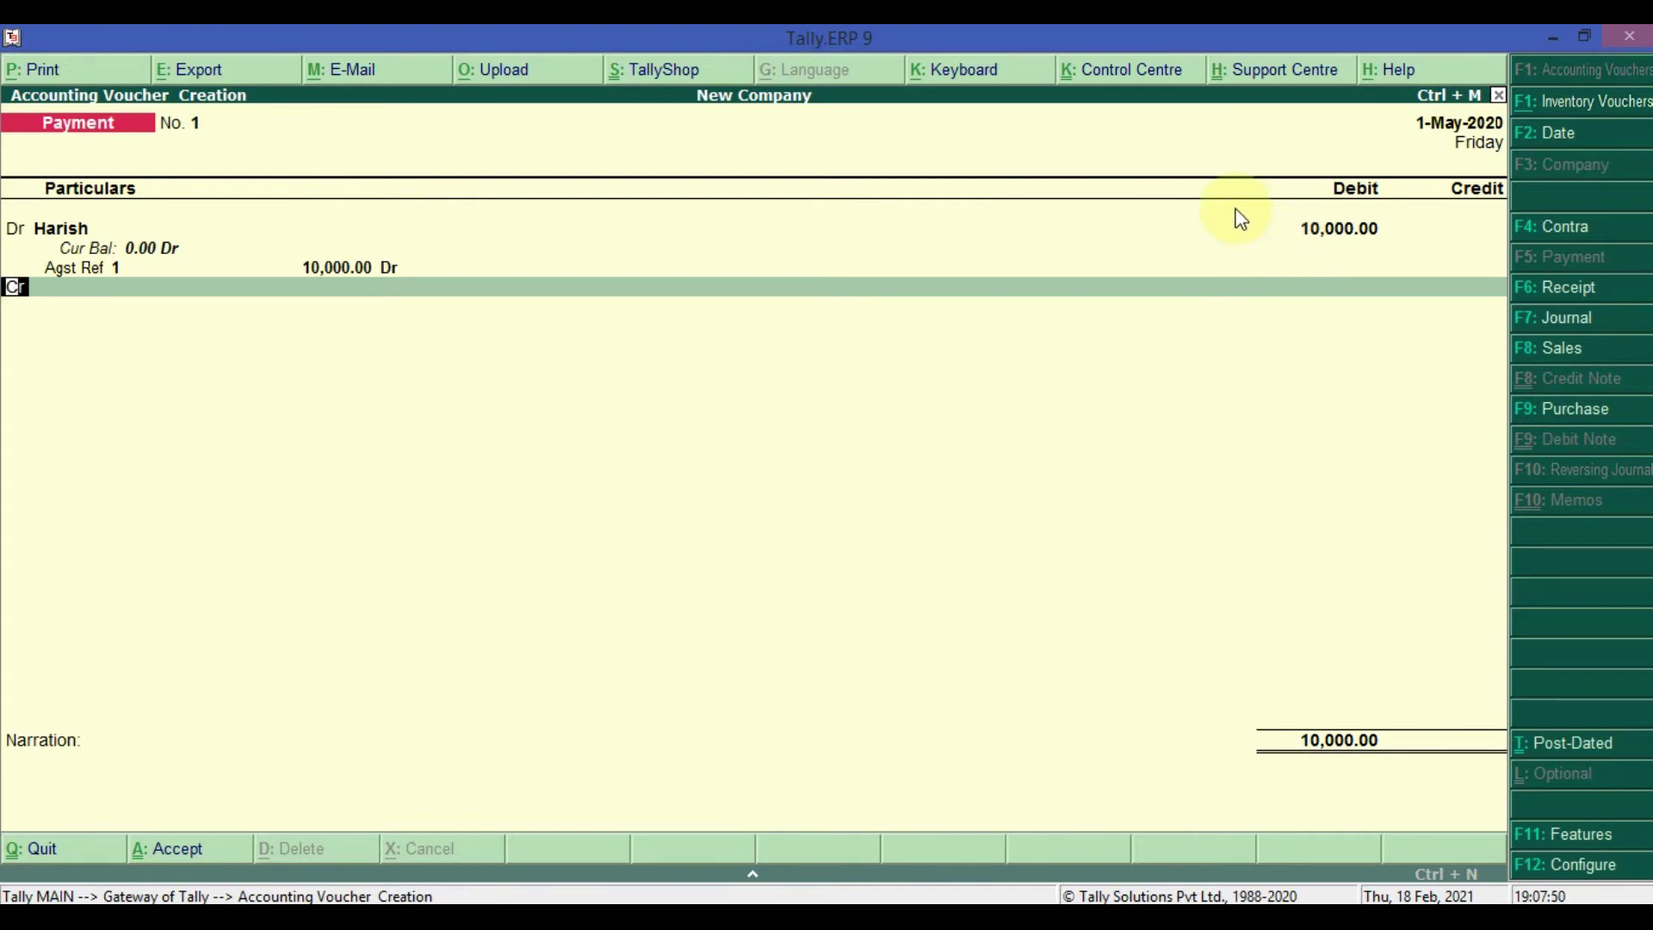
key(Escape)
key(y)
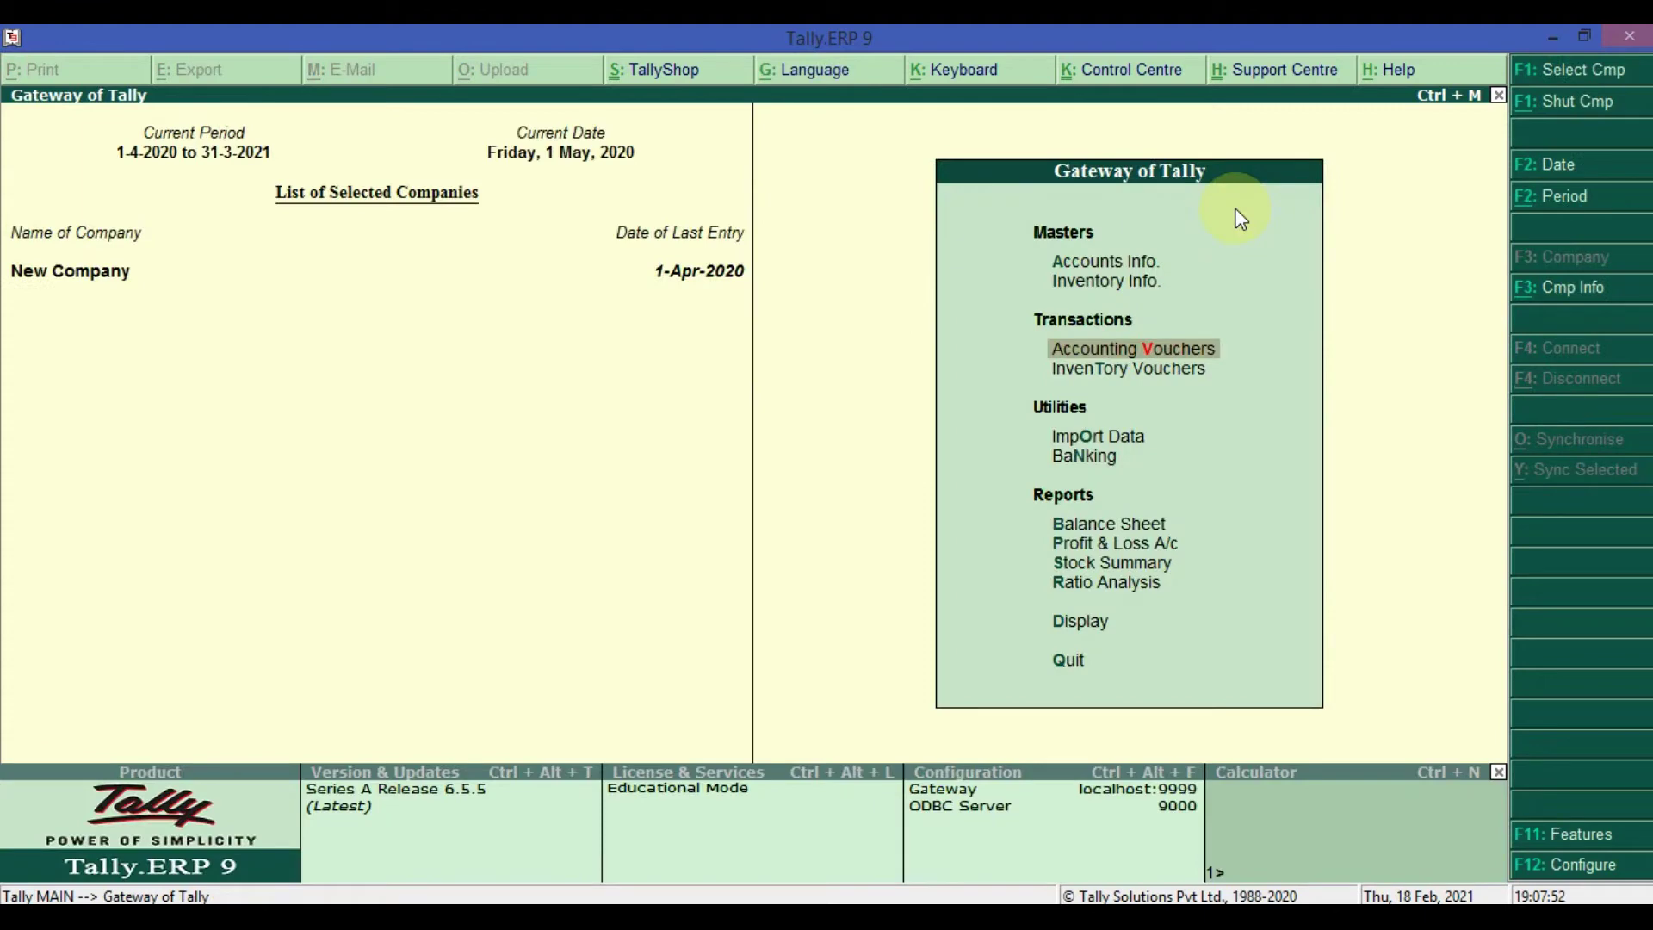
Step: Start a journal voucher and create a new ledger from it, named Interest Paid
key(Return)
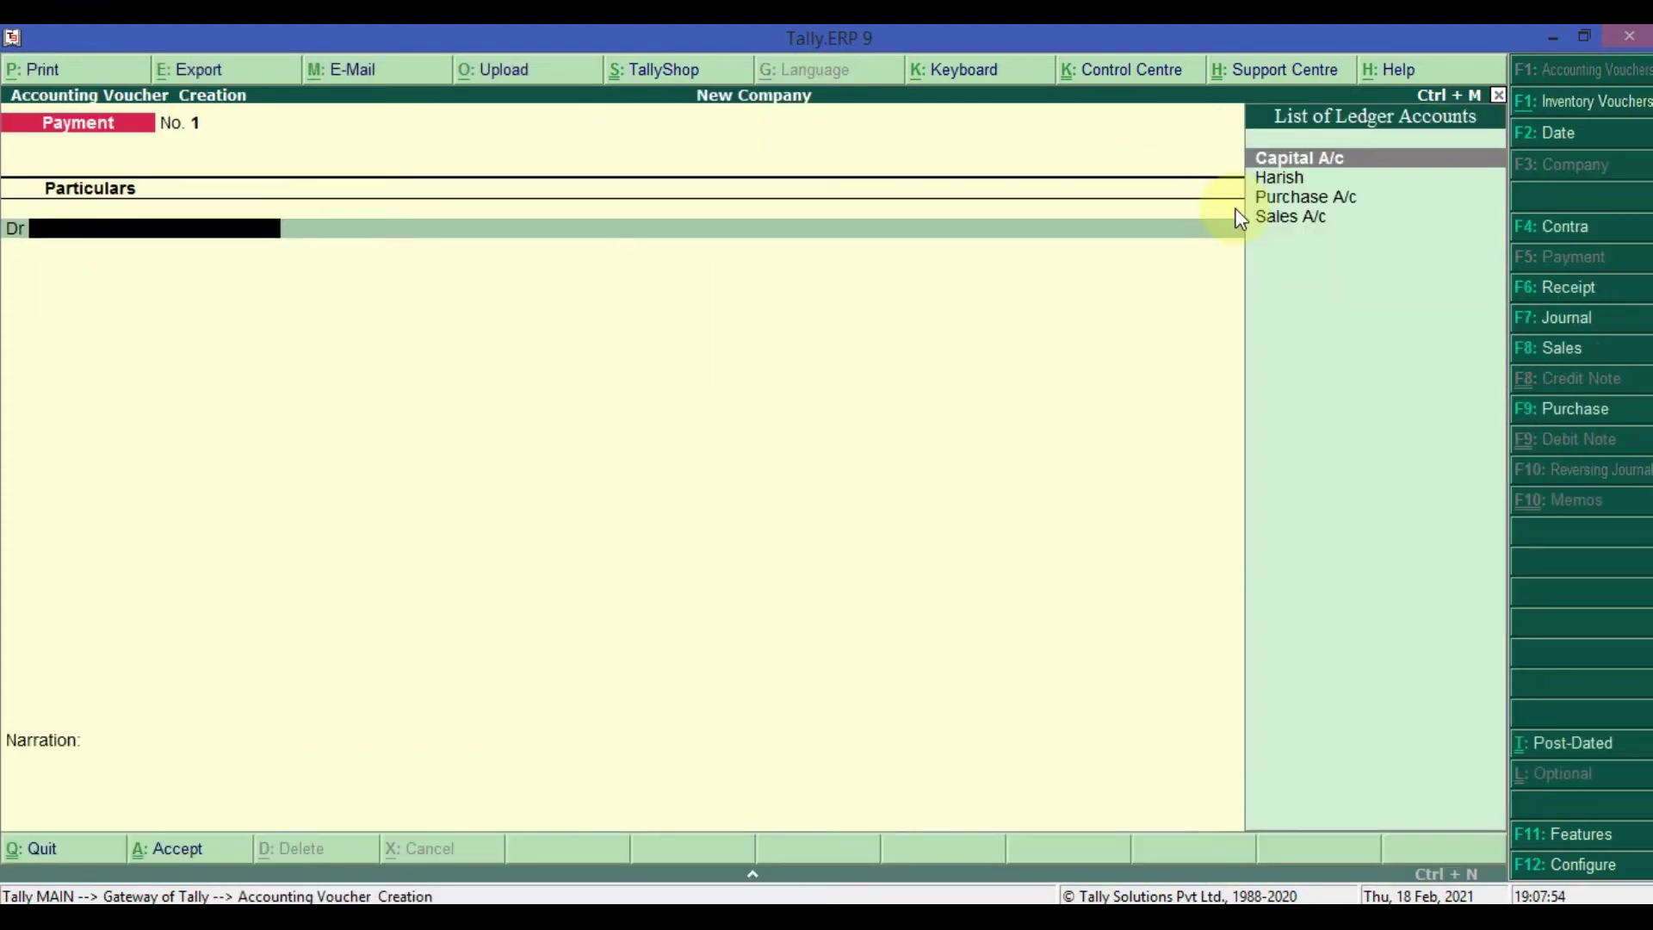
key(F7)
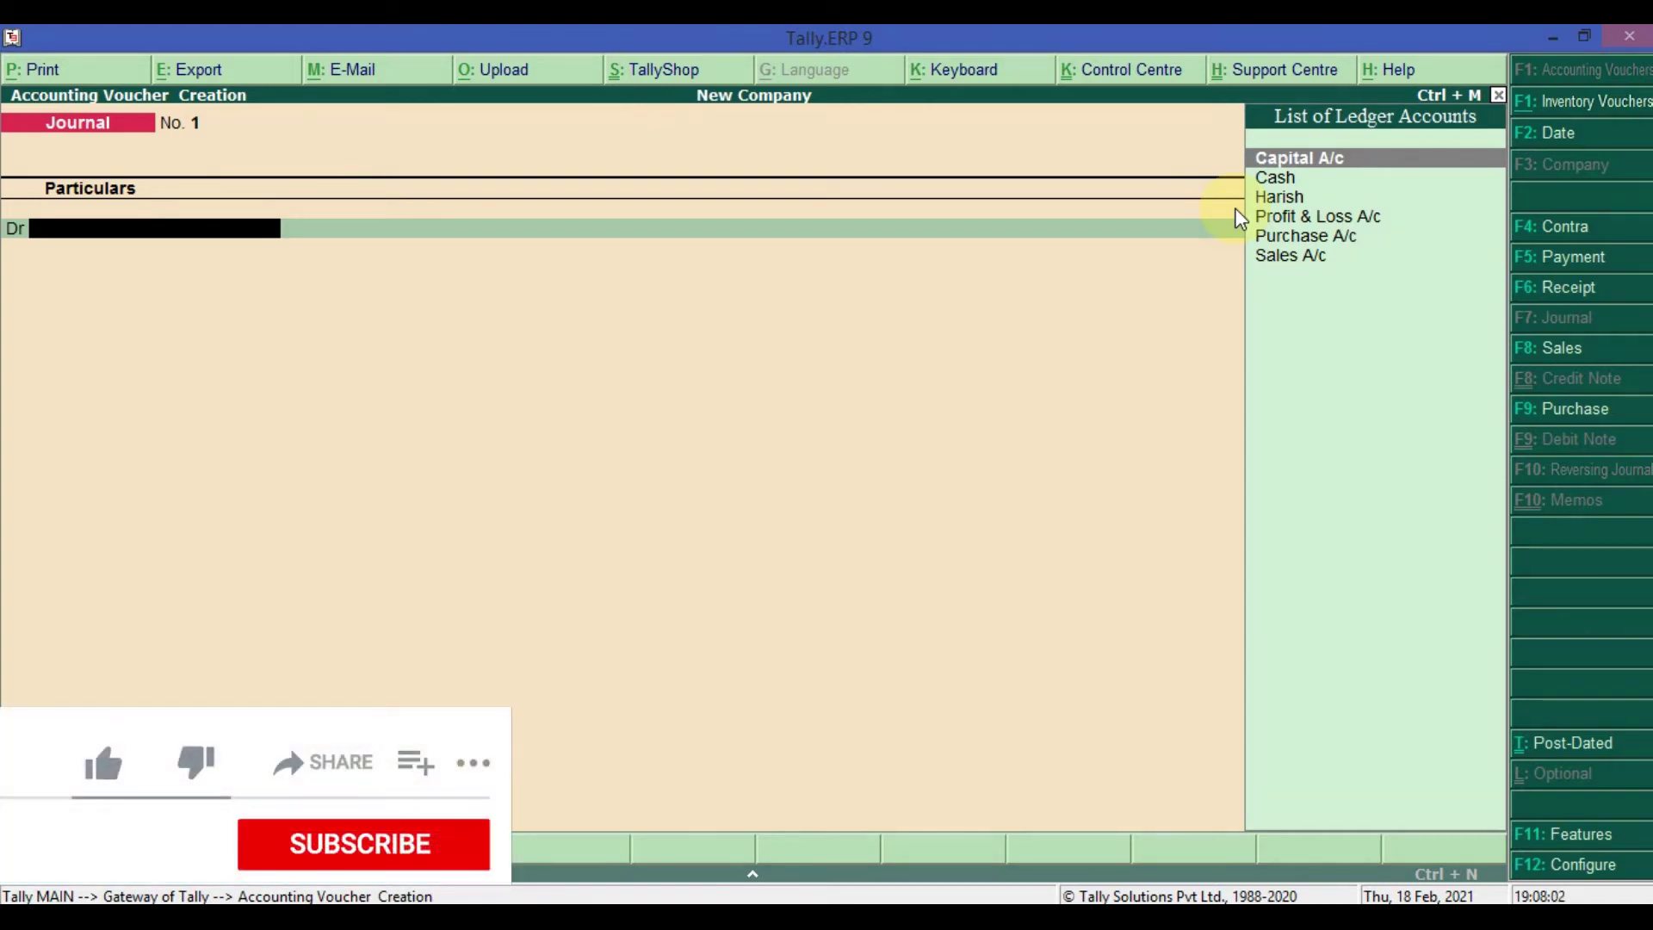
key(alt+c)
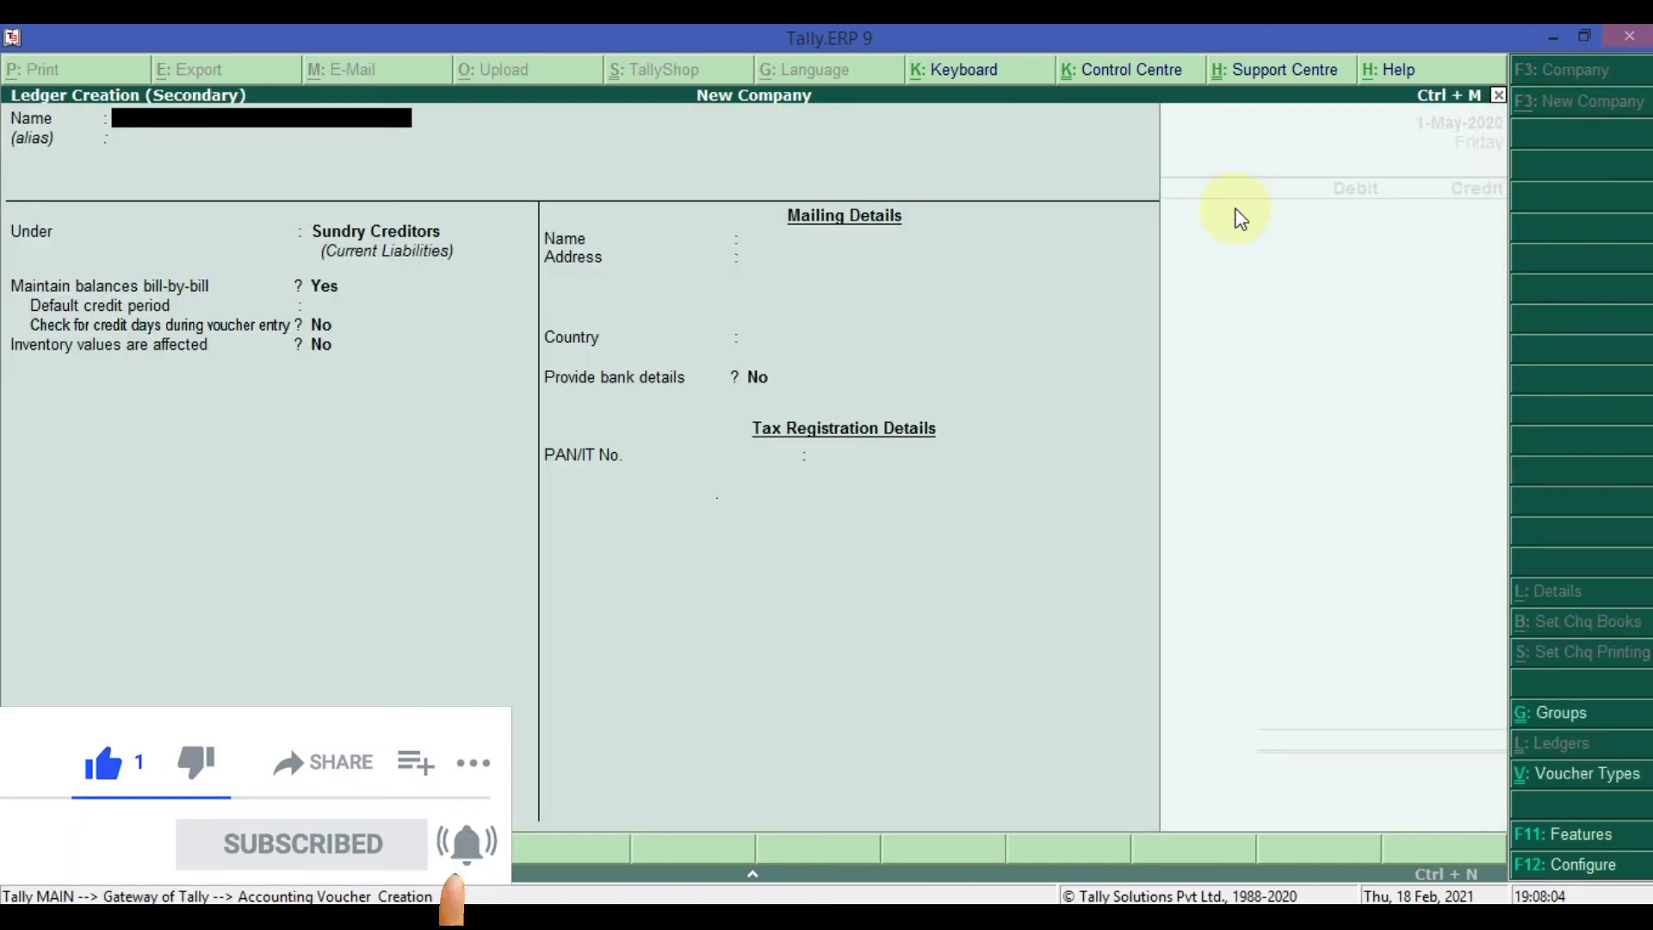
text(Interst)
key(BackSpace)
key(BackSpace)
key(BackSpace)
text(est Paid)
key(Return)
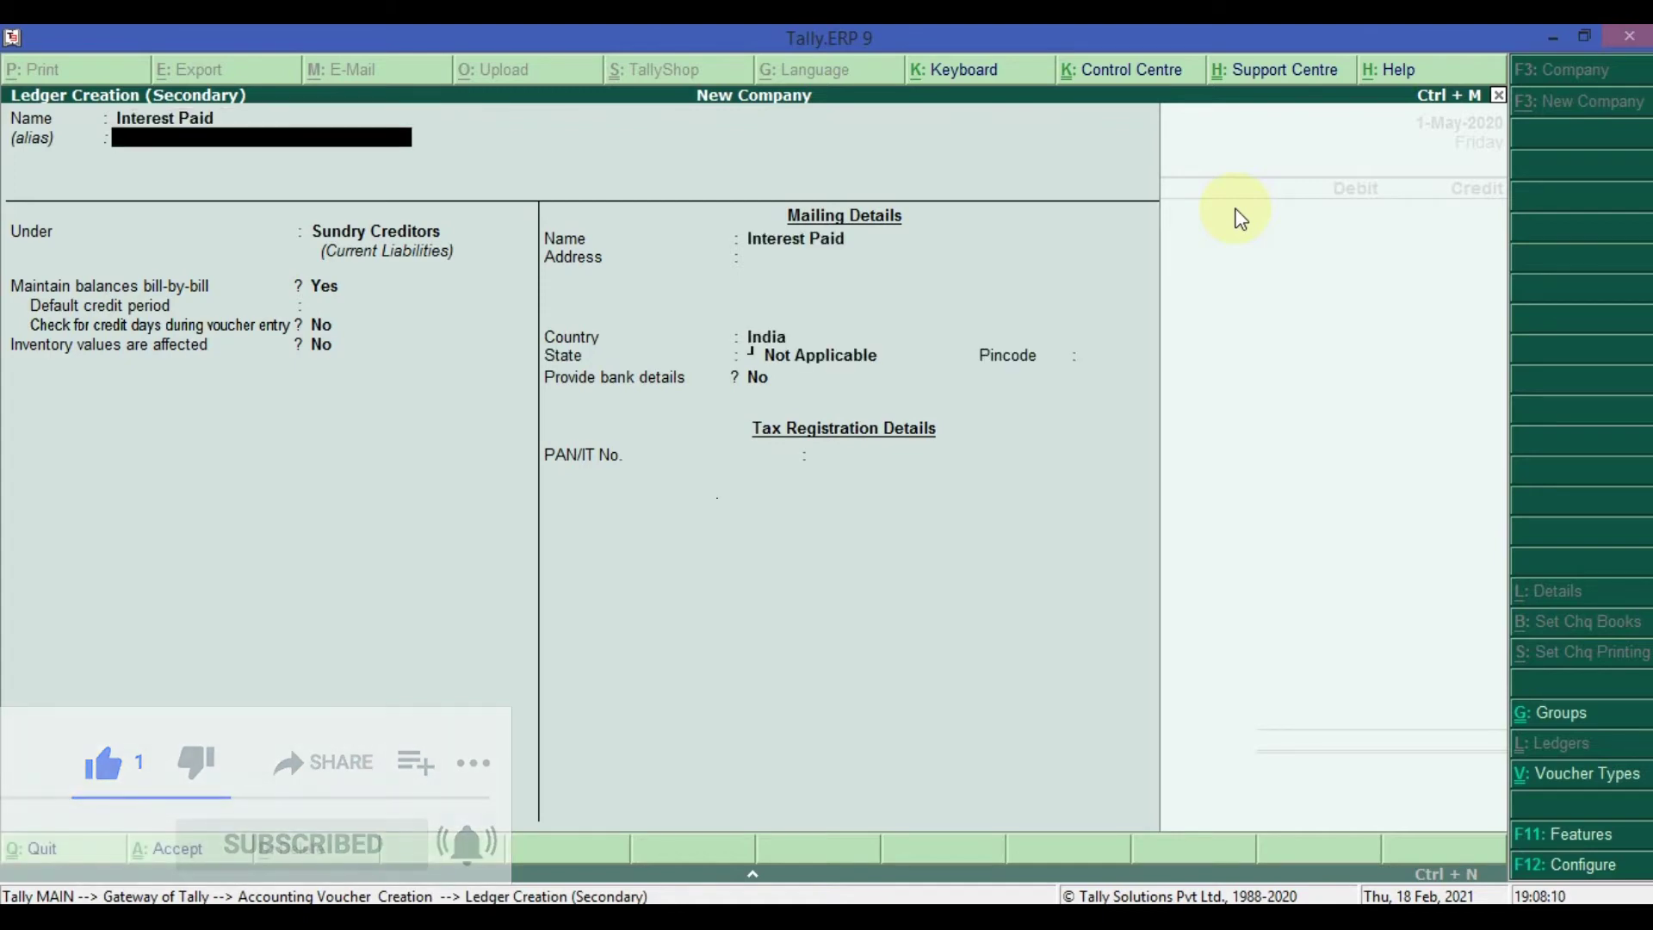
Step: Place the Interest Paid ledger under Indirect Expenses and save it with the remaining defaults
key(Return)
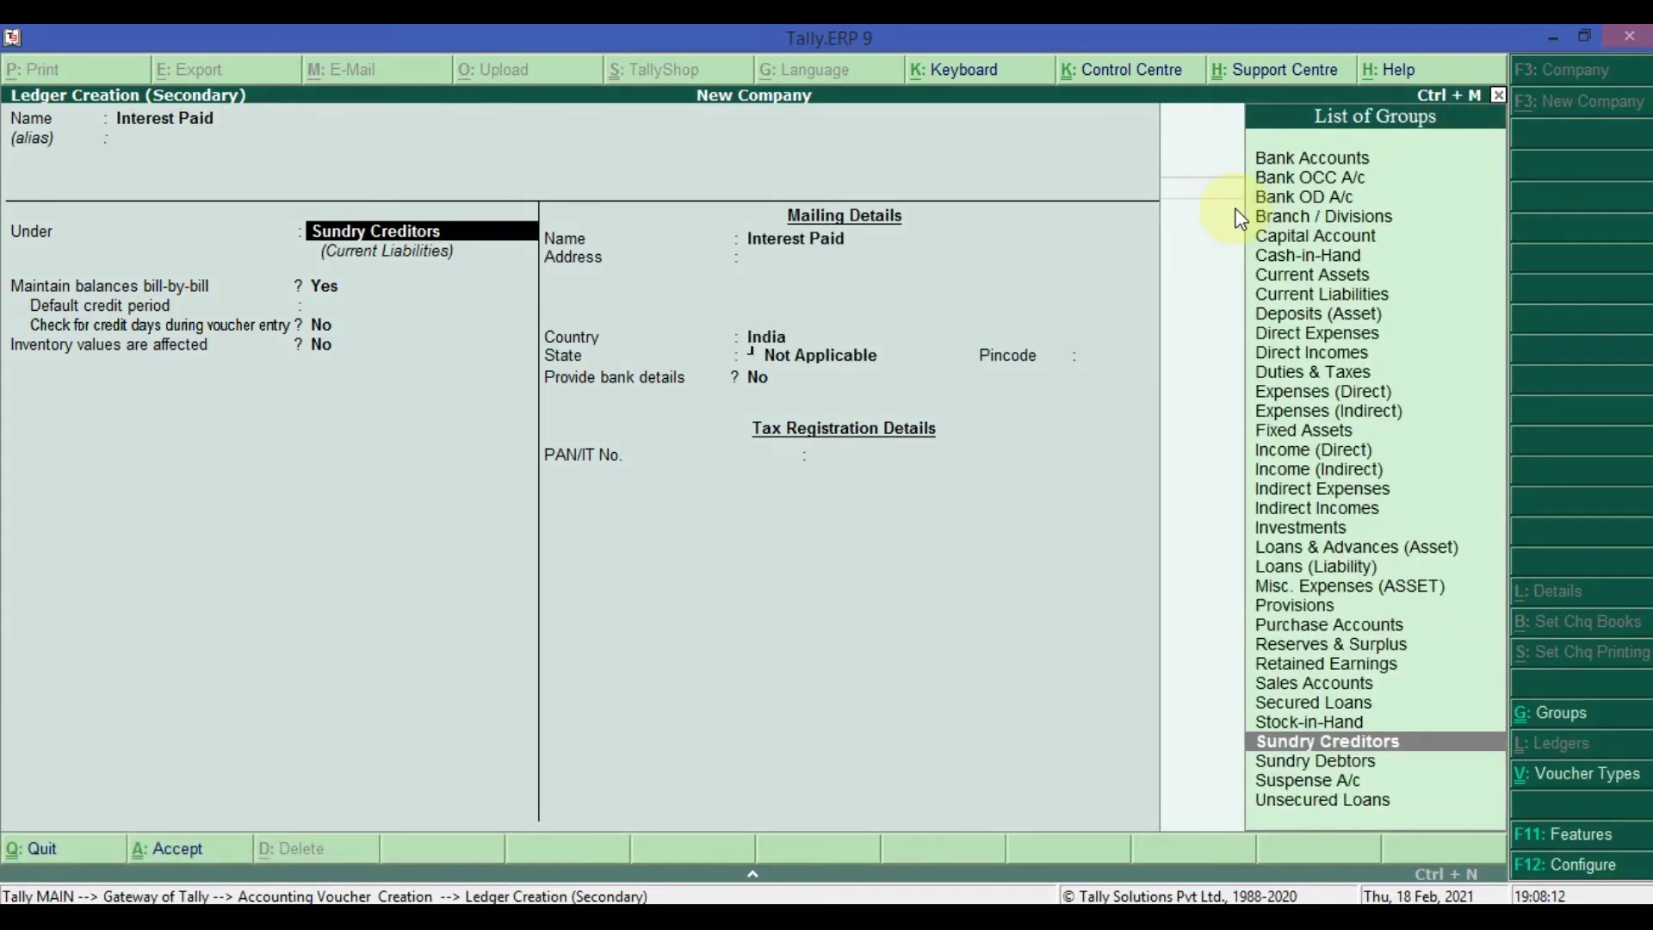
key(Up)
key(Up)
key(Up)
key(Up)
key(Up)
key(Up)
key(Up)
key(Up)
key(Up)
key(Up)
key(Up)
key(Up)
key(Up)
key(Up)
key(Down)
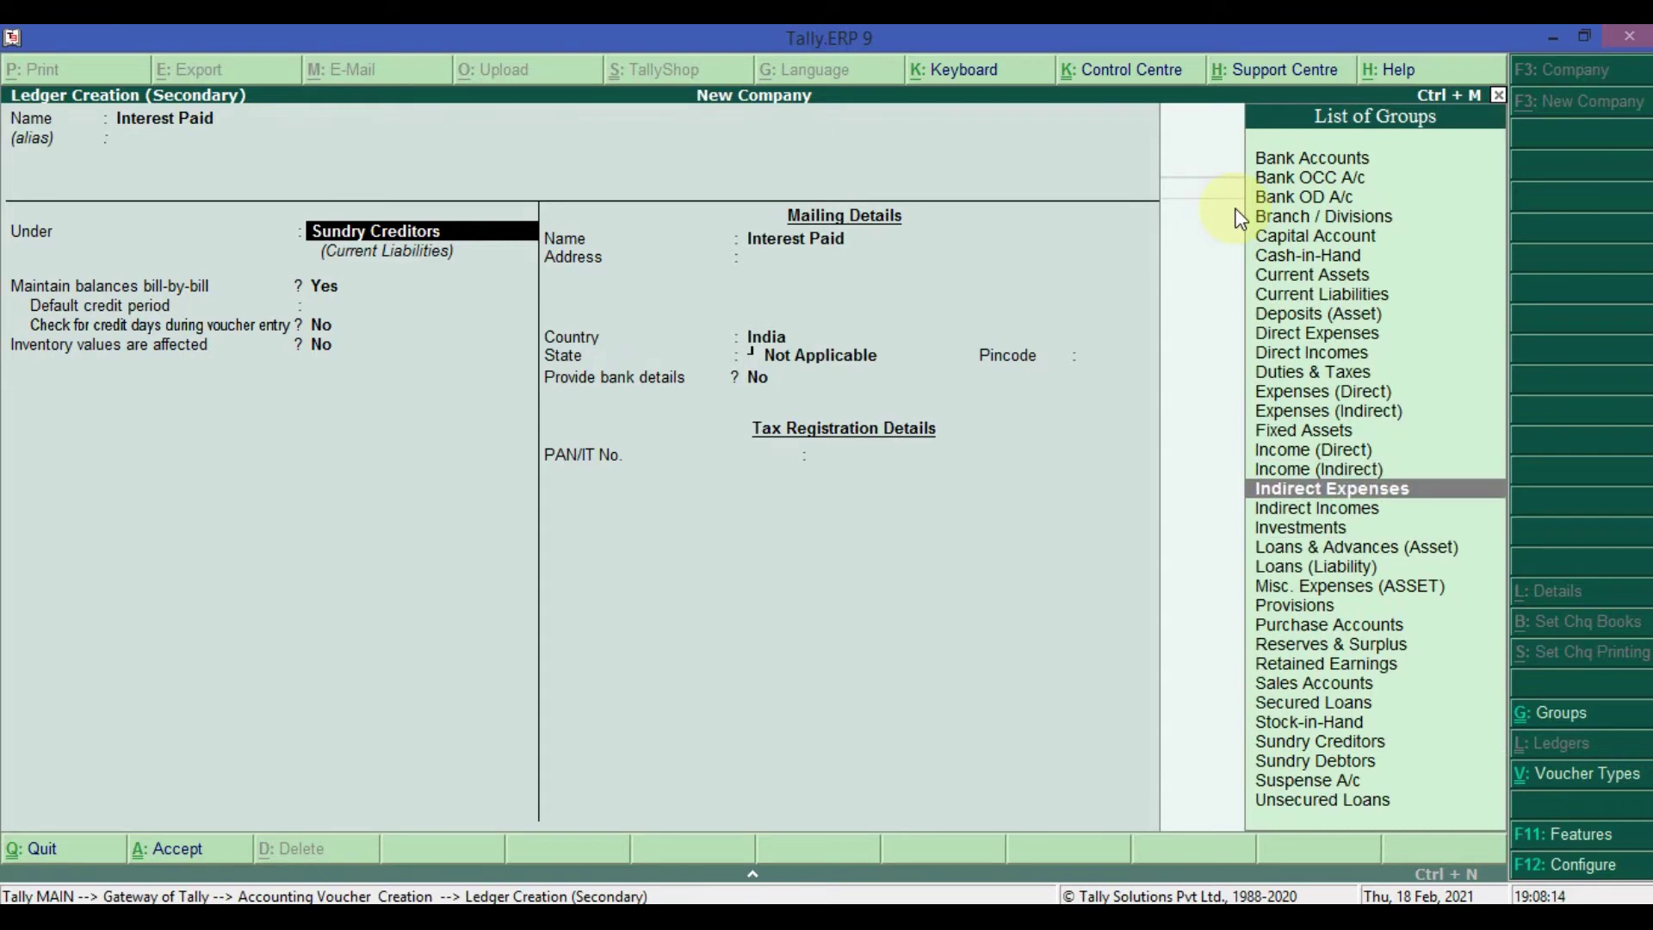
key(Return)
key(Return)
key(Return)
key(Return)
key(Return)
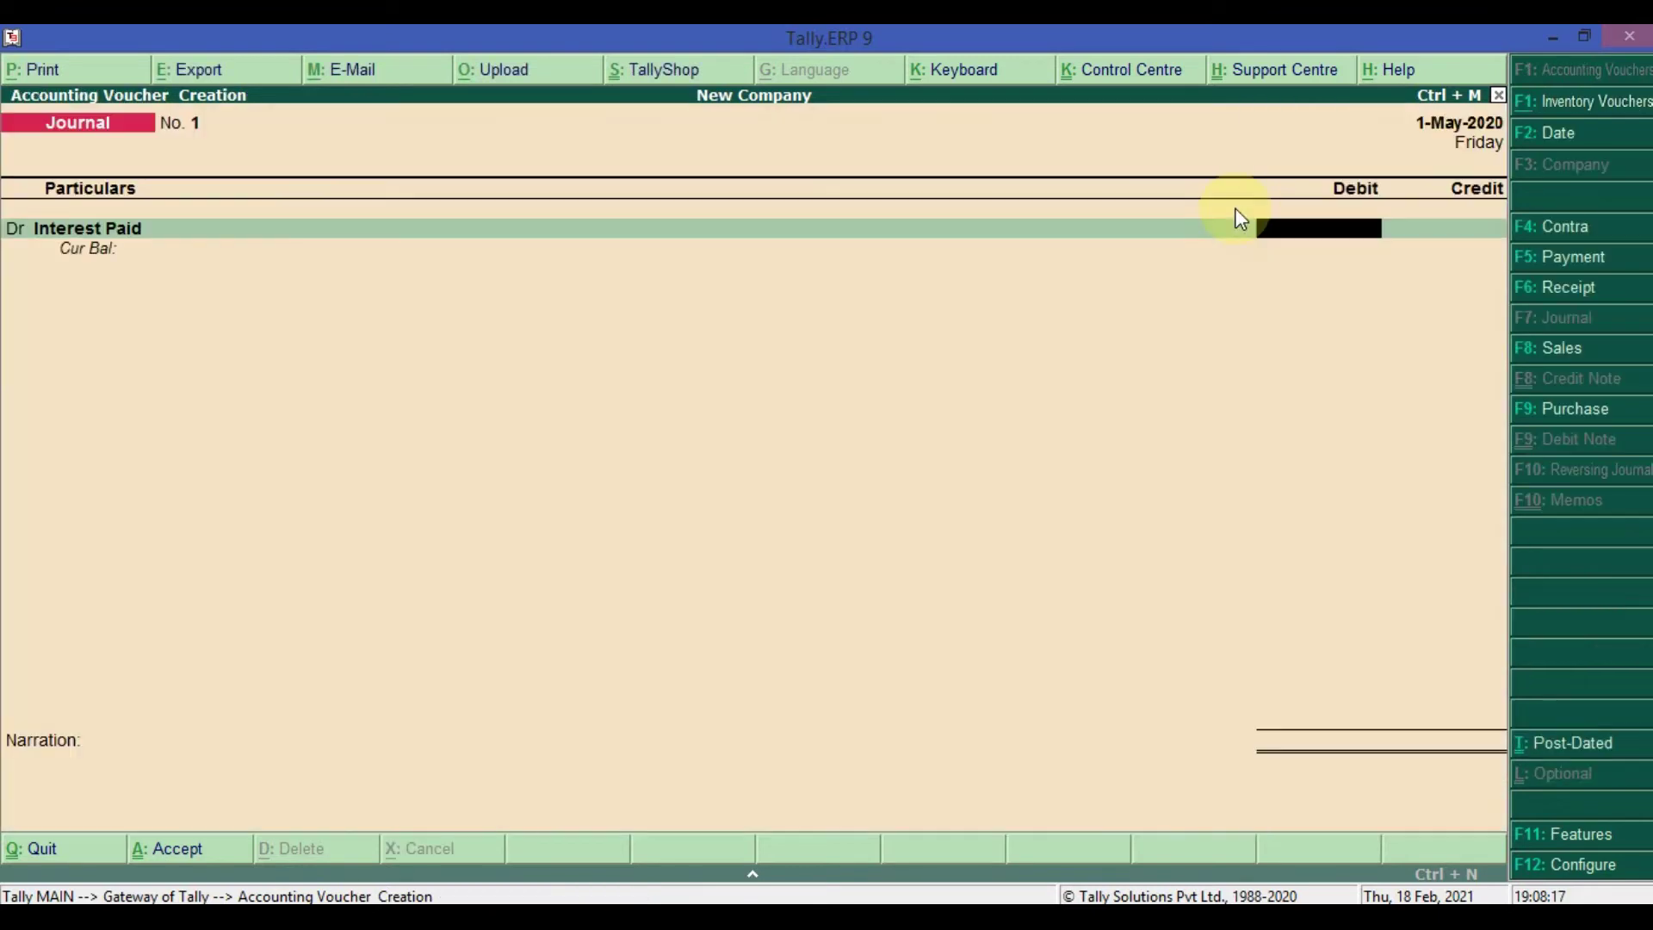
Step: Debit Interest Paid with 1,000 and credit the supplier's ledger with the same amount in the journal voucher
text(1000)
key(Return)
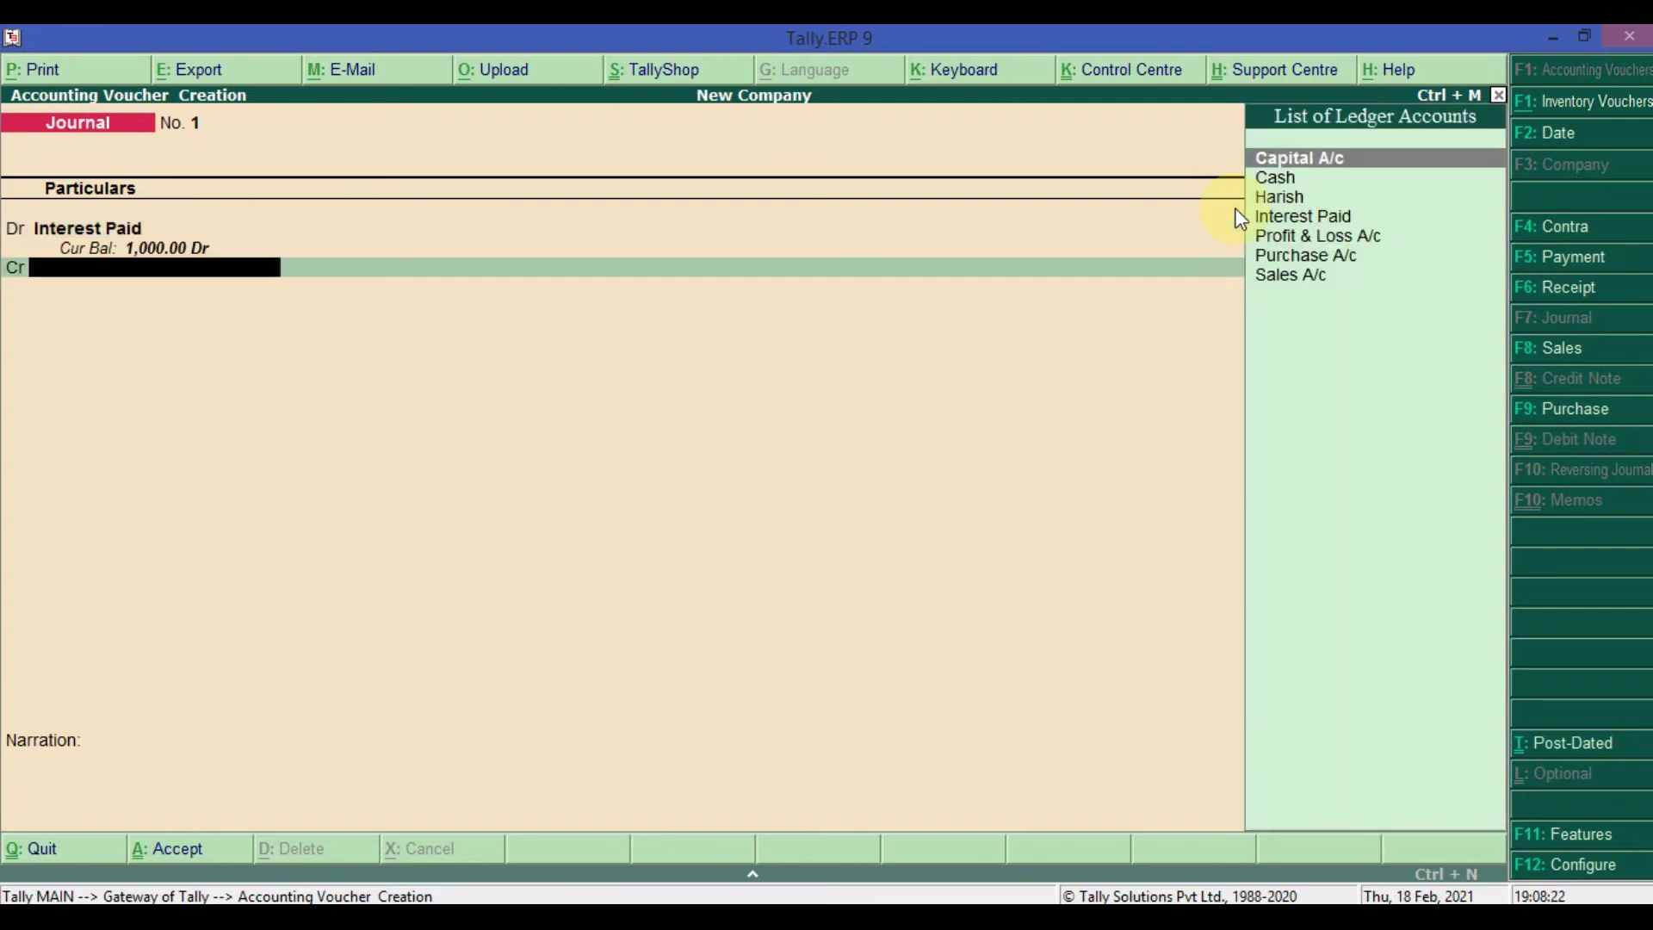
text(Har)
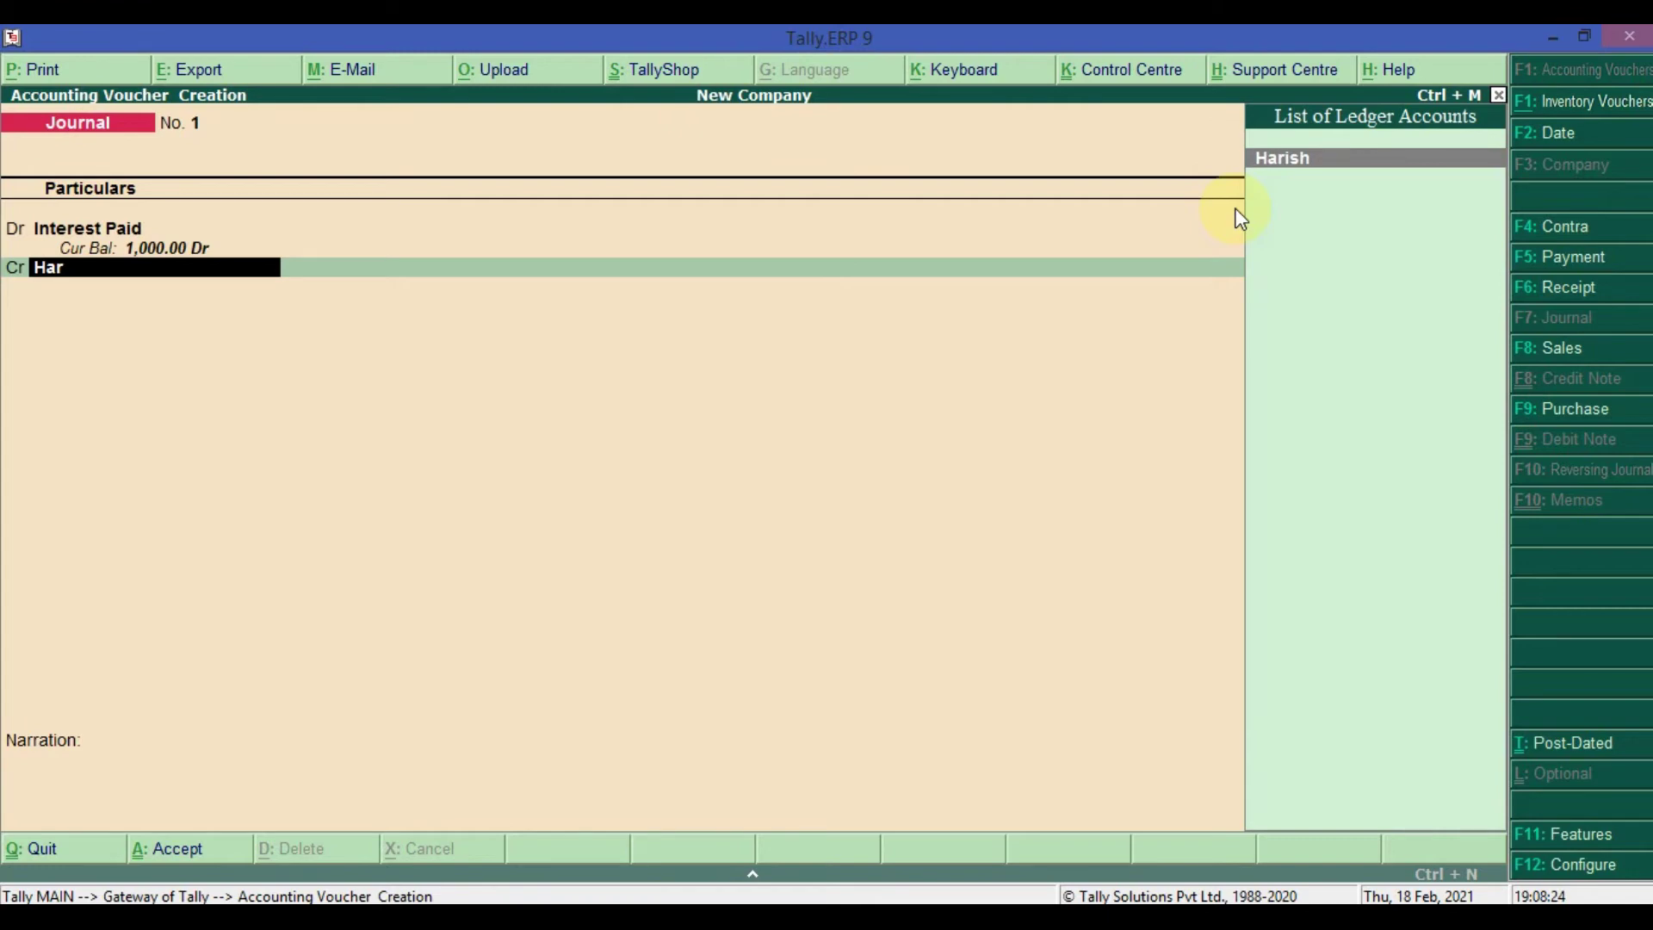
key(Return)
key(Return)
key(Escape)
key(Escape)
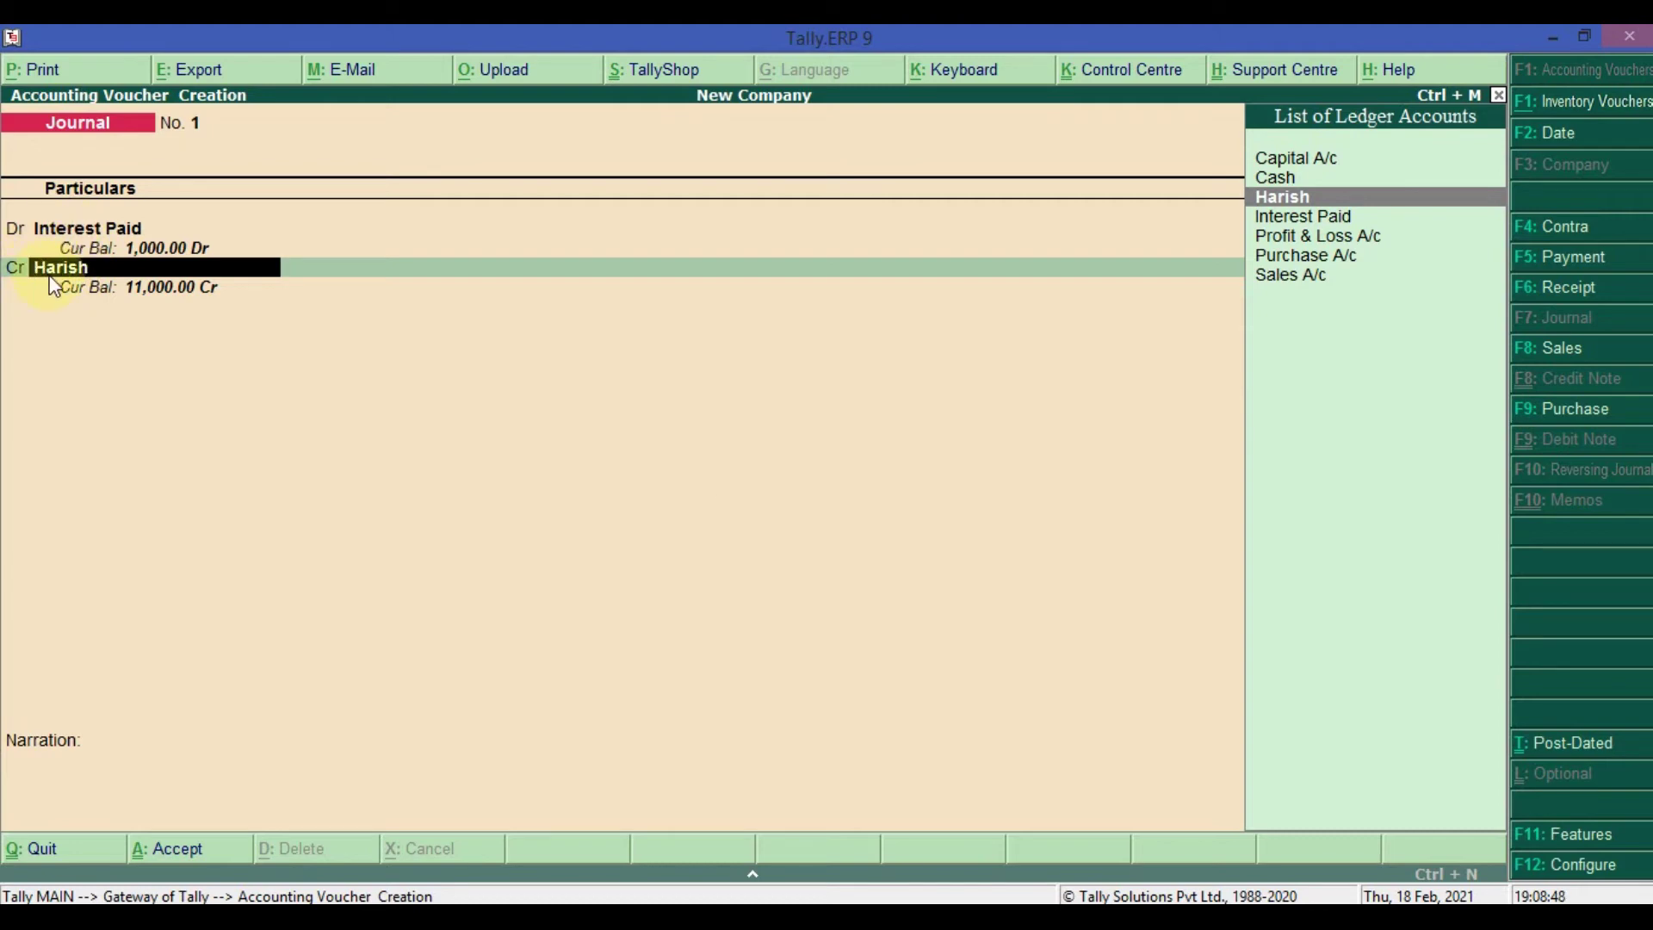
key(Return)
key(Return)
Step: Allocate the supplier's 1,000 credit to a New Ref named Int and save the journal voucher
key(Down)
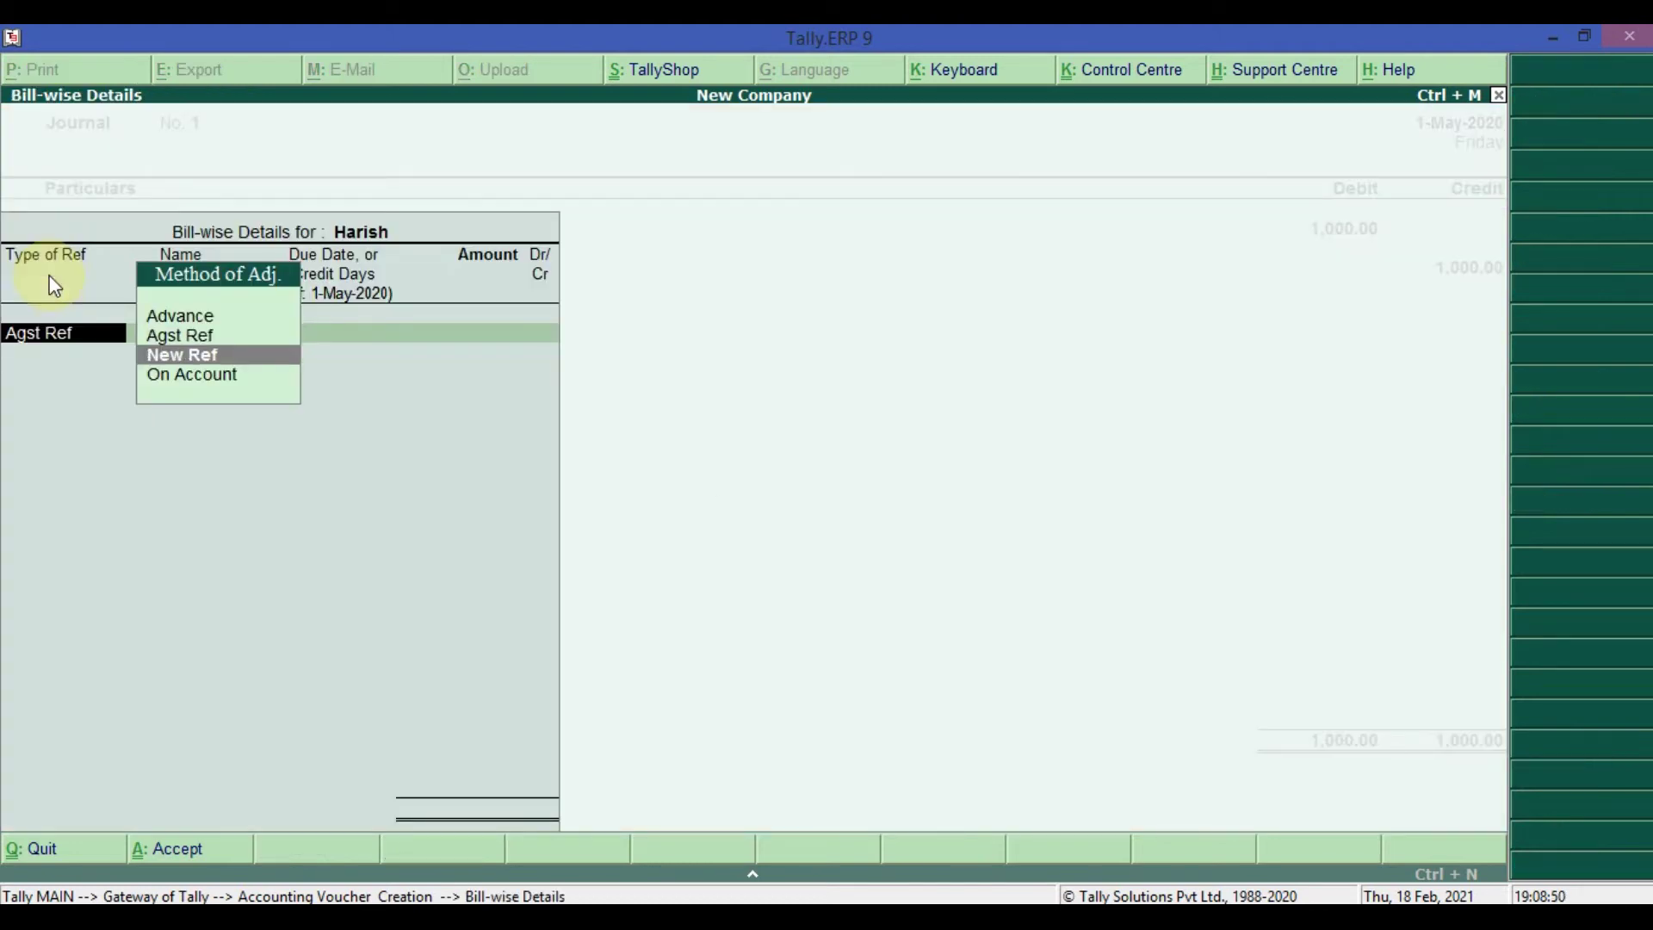
key(Return)
text(Int)
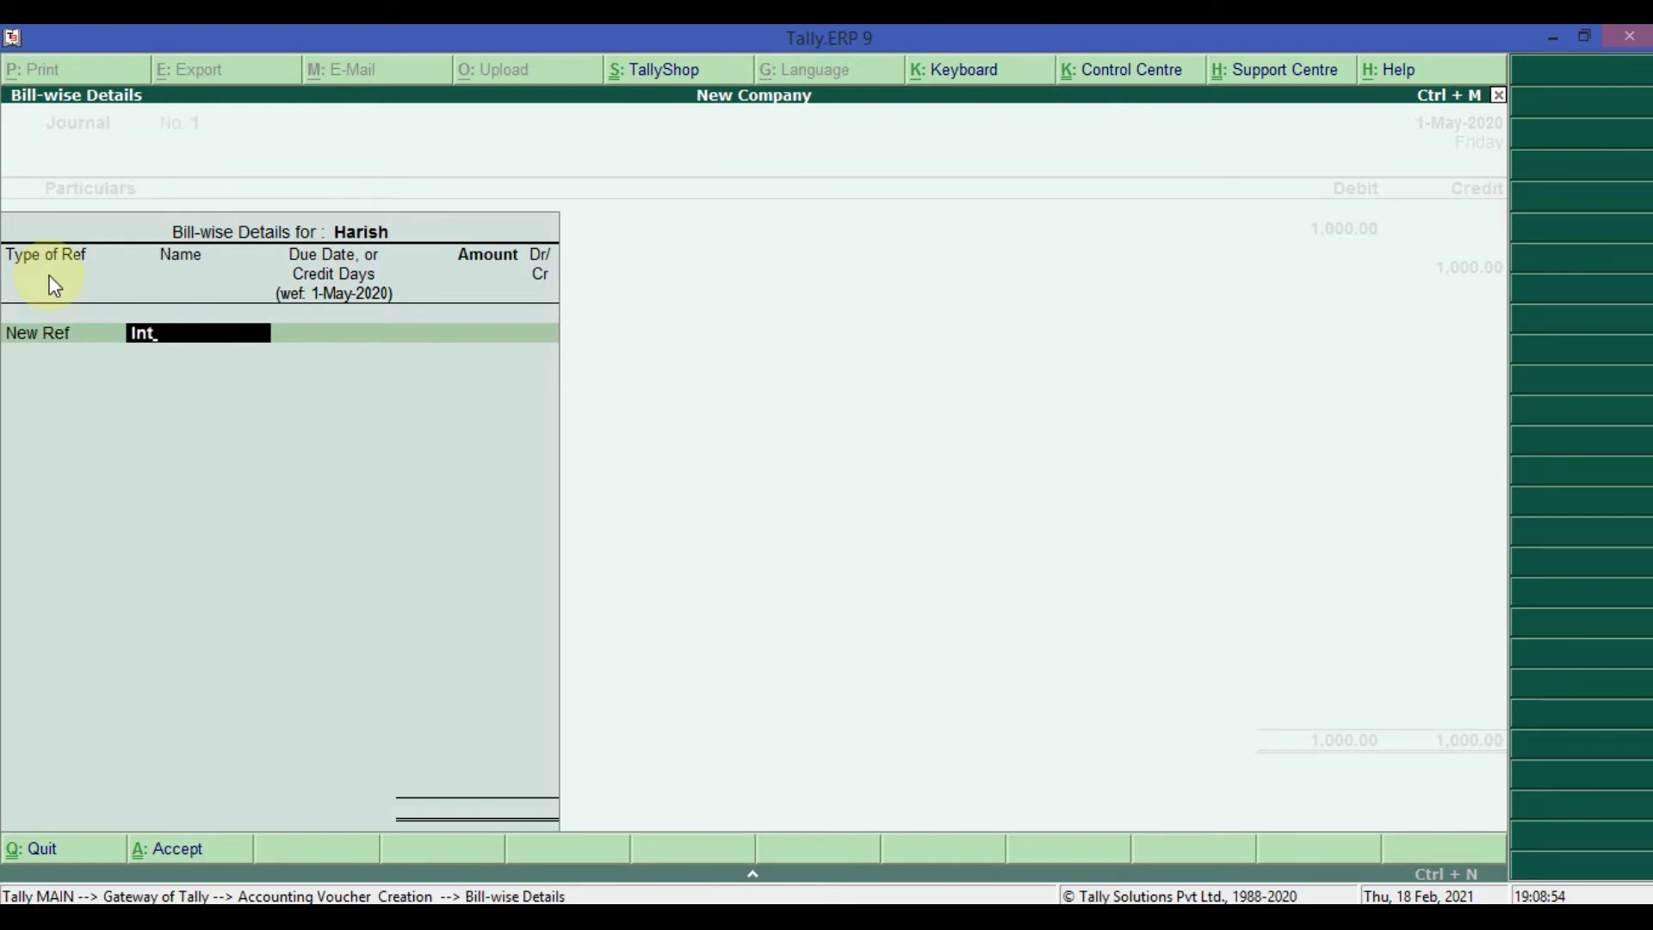
key(Return)
key(Return)
text(1,000)
key(Return)
key(Return)
key(Return)
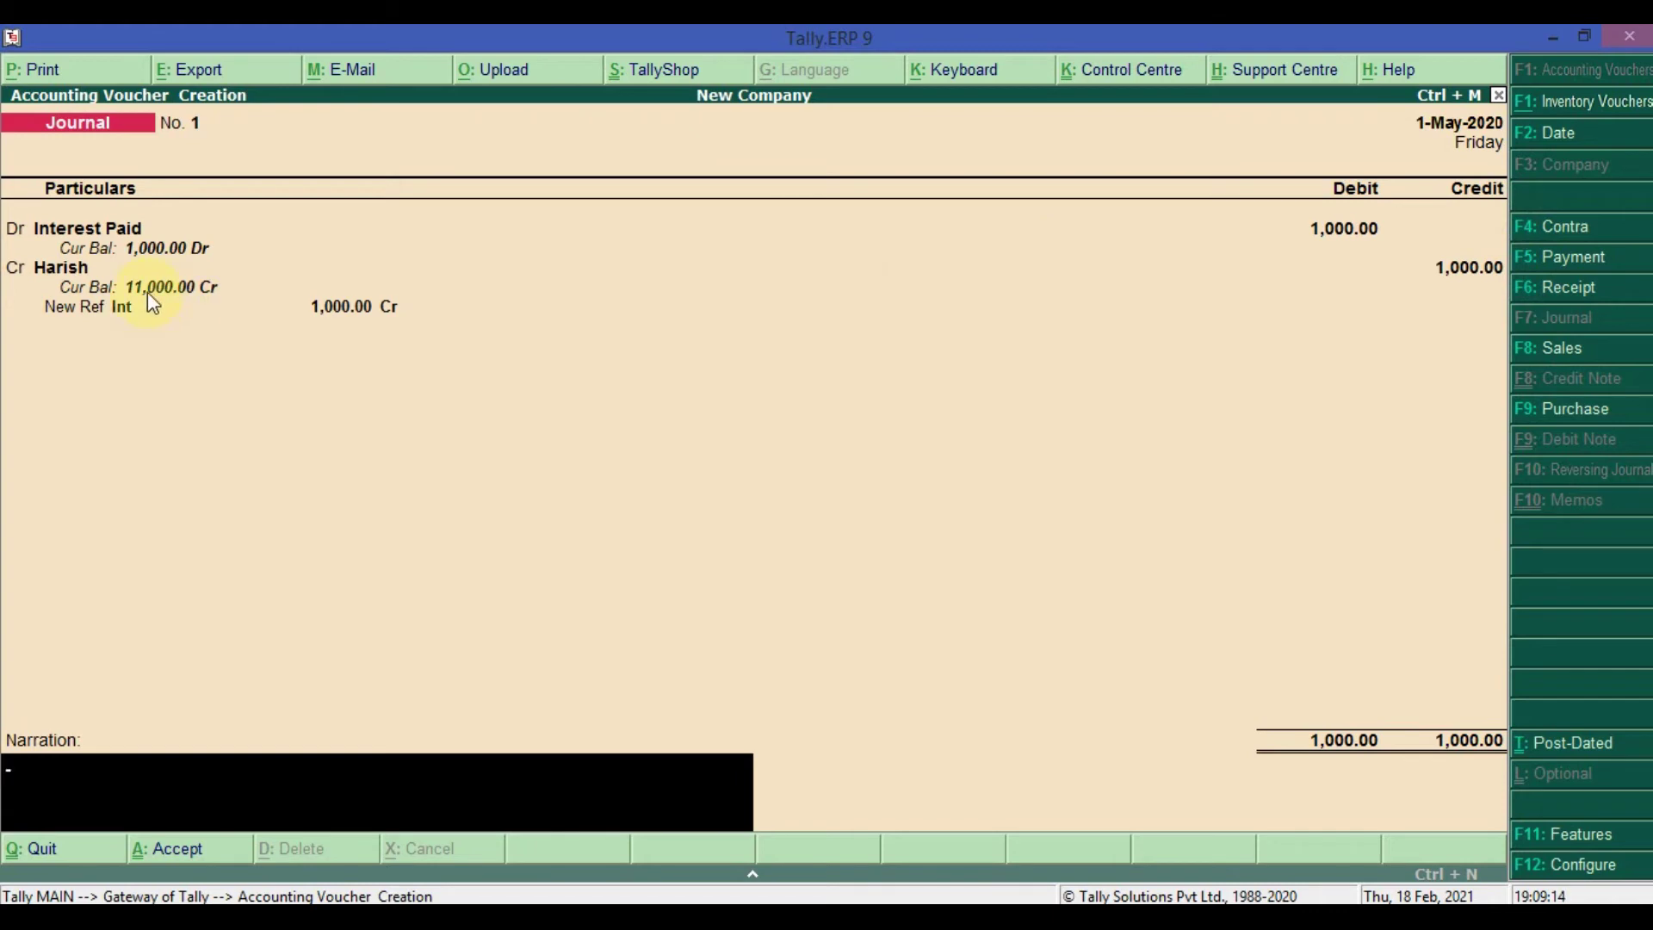
key(Return)
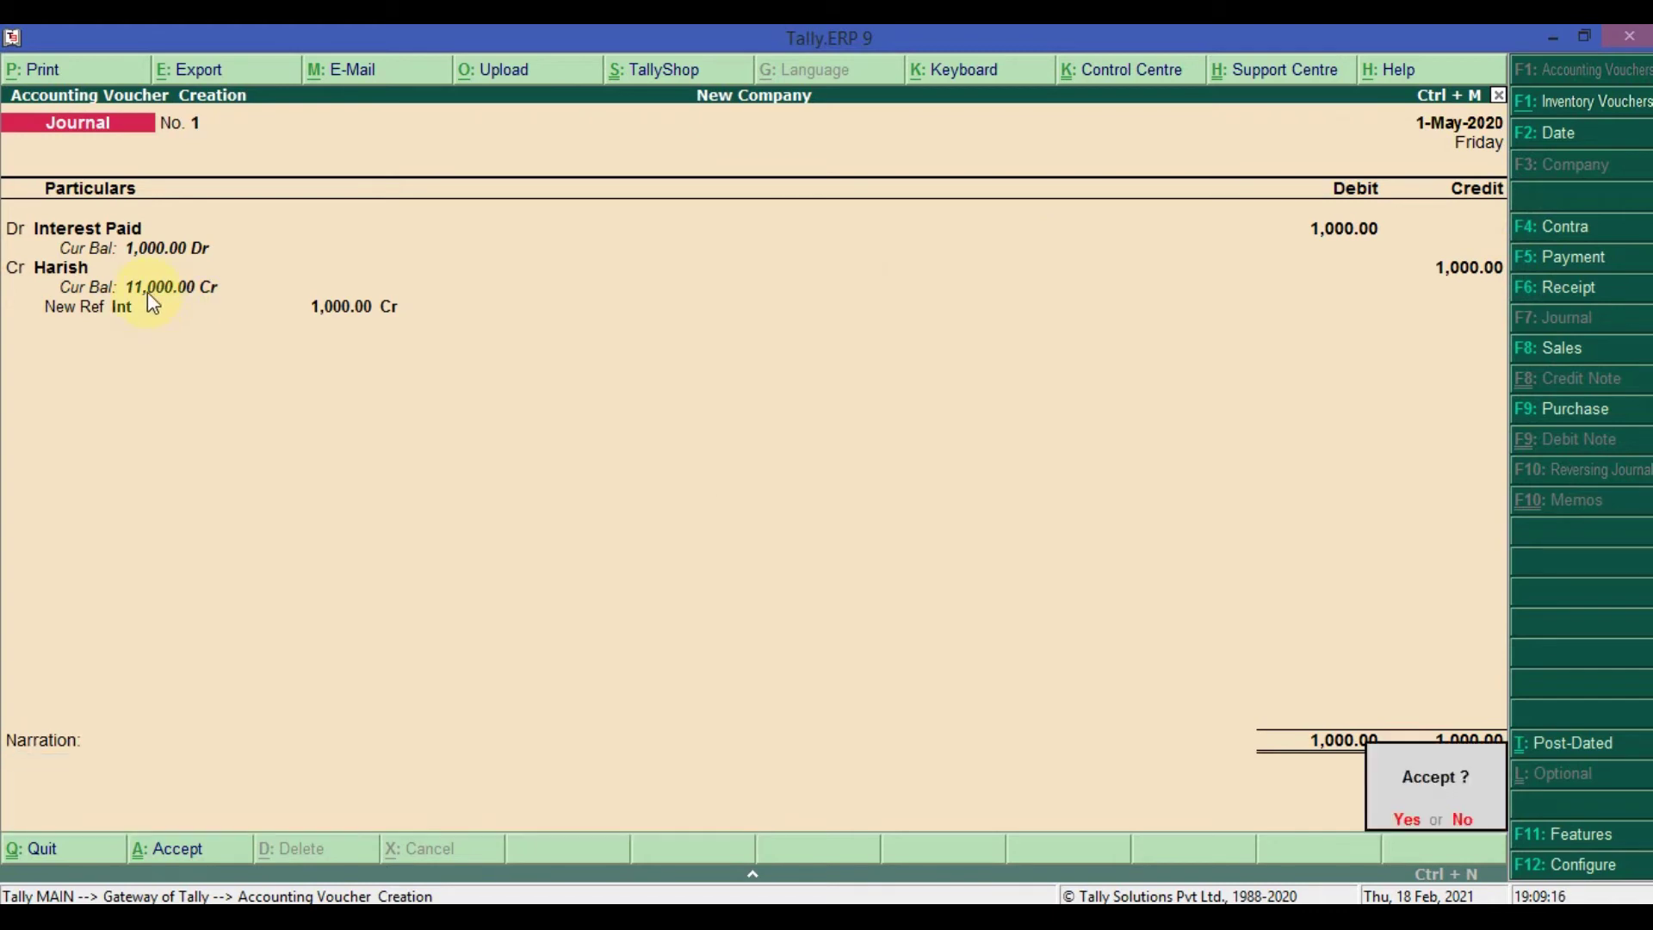
key(Return)
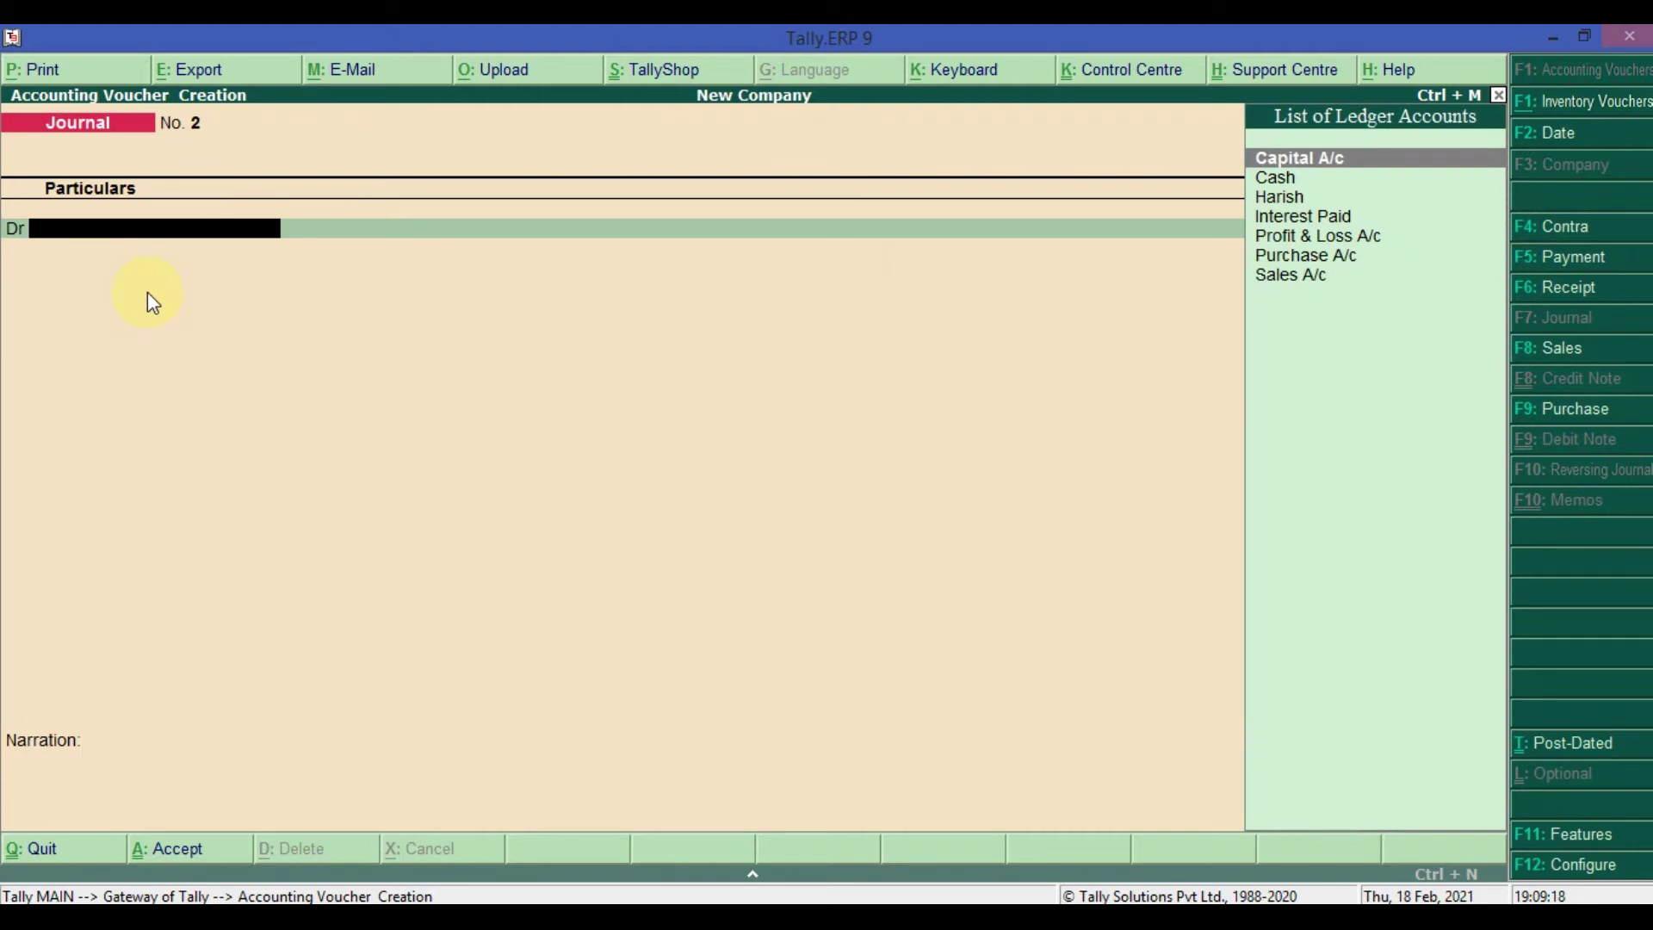
Step: Start a payment voucher debiting the supplier and allocate 10,000 as Agst Ref to pending bill 1
key(F5)
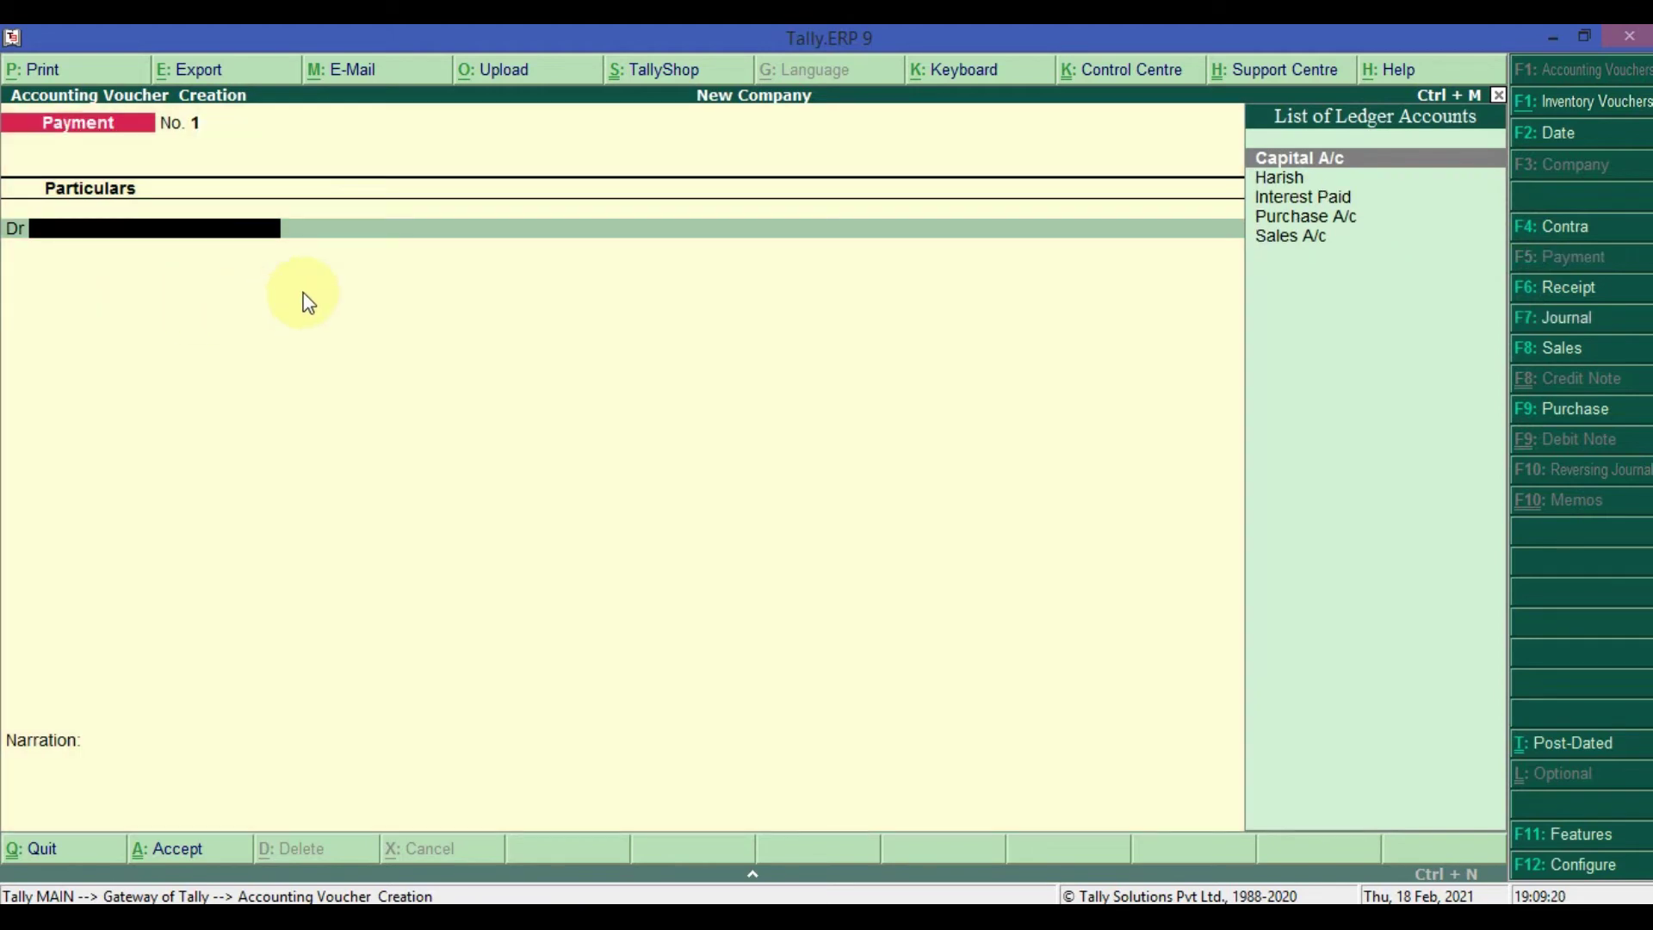
text(h)
key(Return)
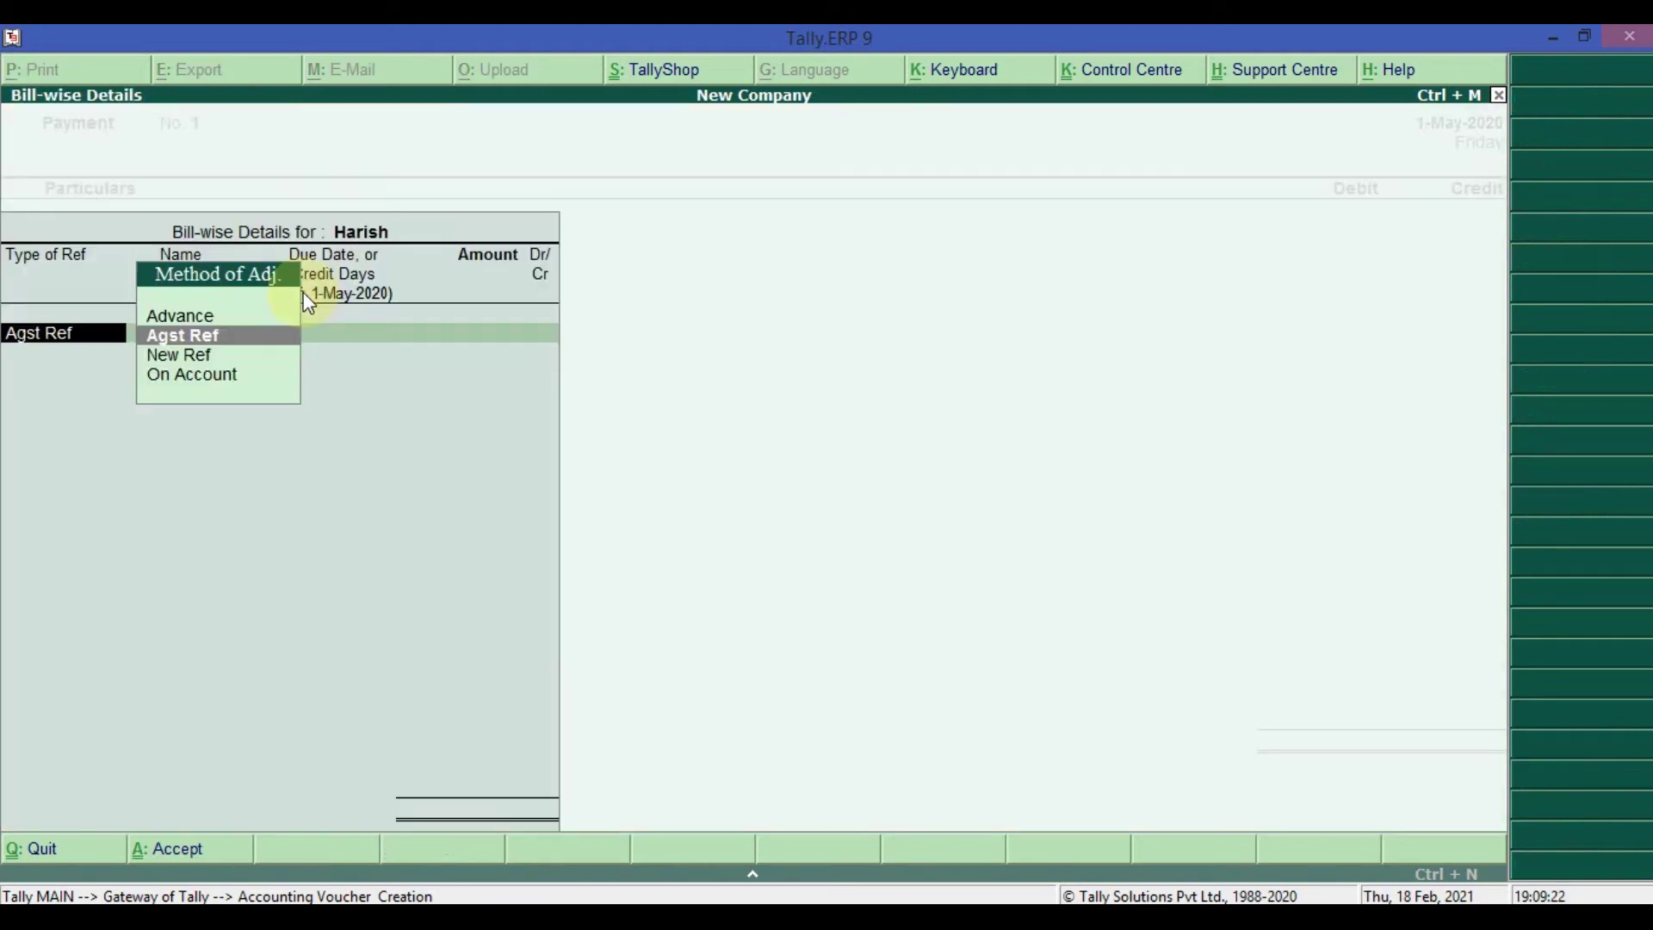
key(Return)
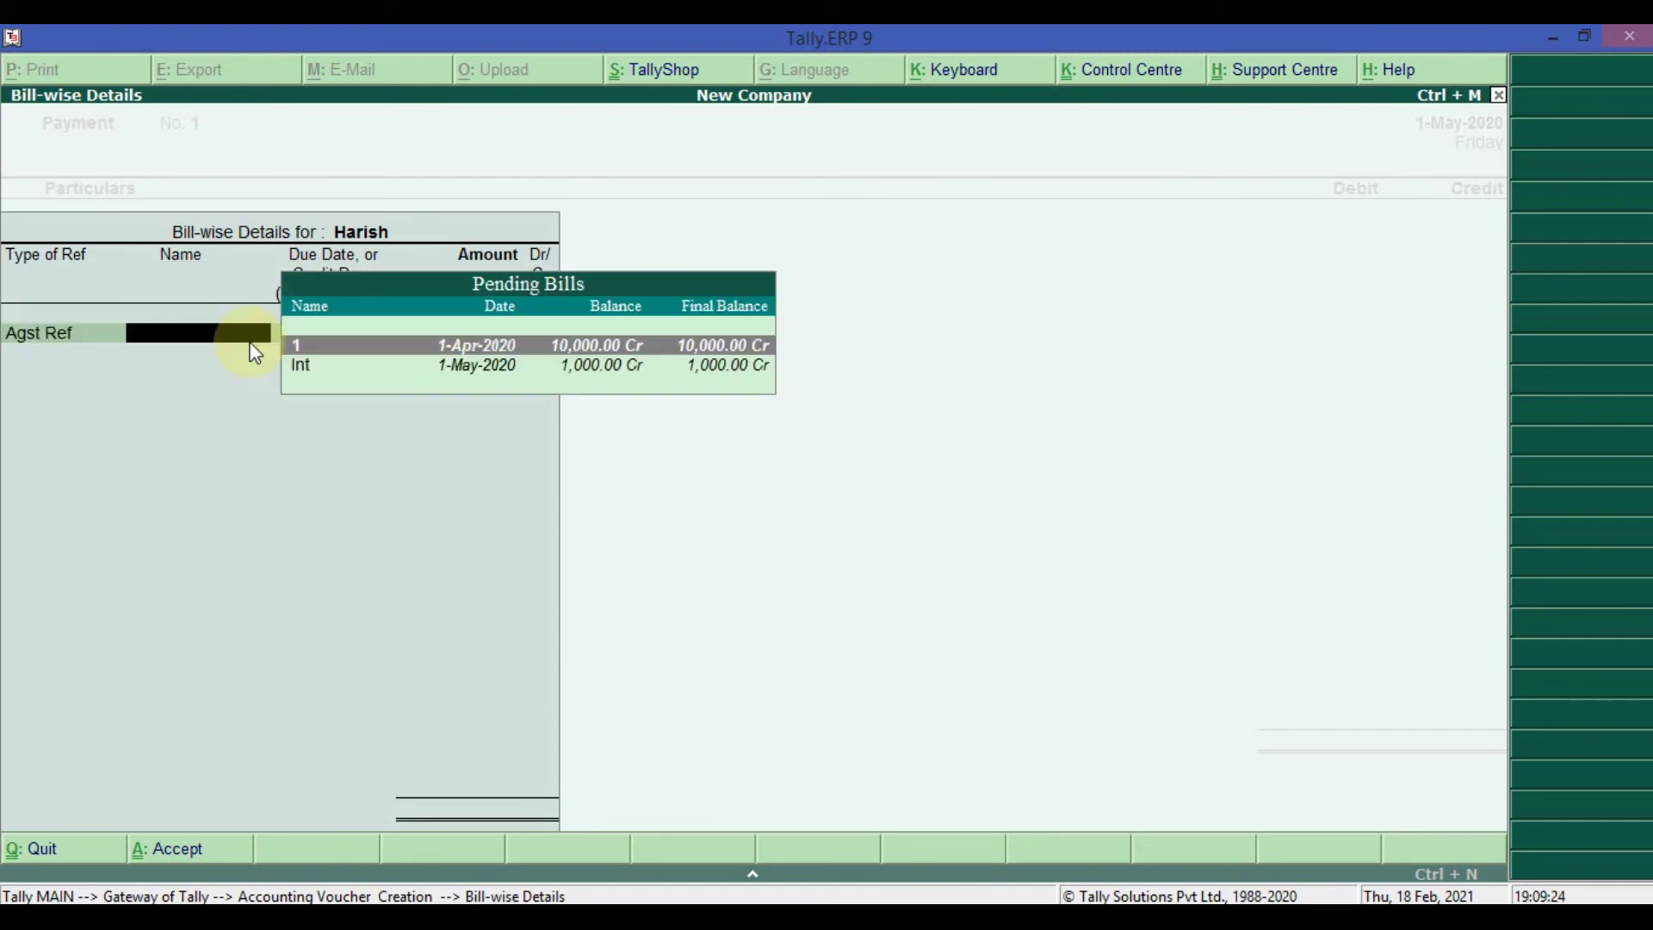
key(Return)
key(Return)
key(Return)
Step: Allocate a further 1,000 as Agst Ref to pending bill Int and accept the supplier's total debit of 11,000
key(Down)
key(Down)
key(Return)
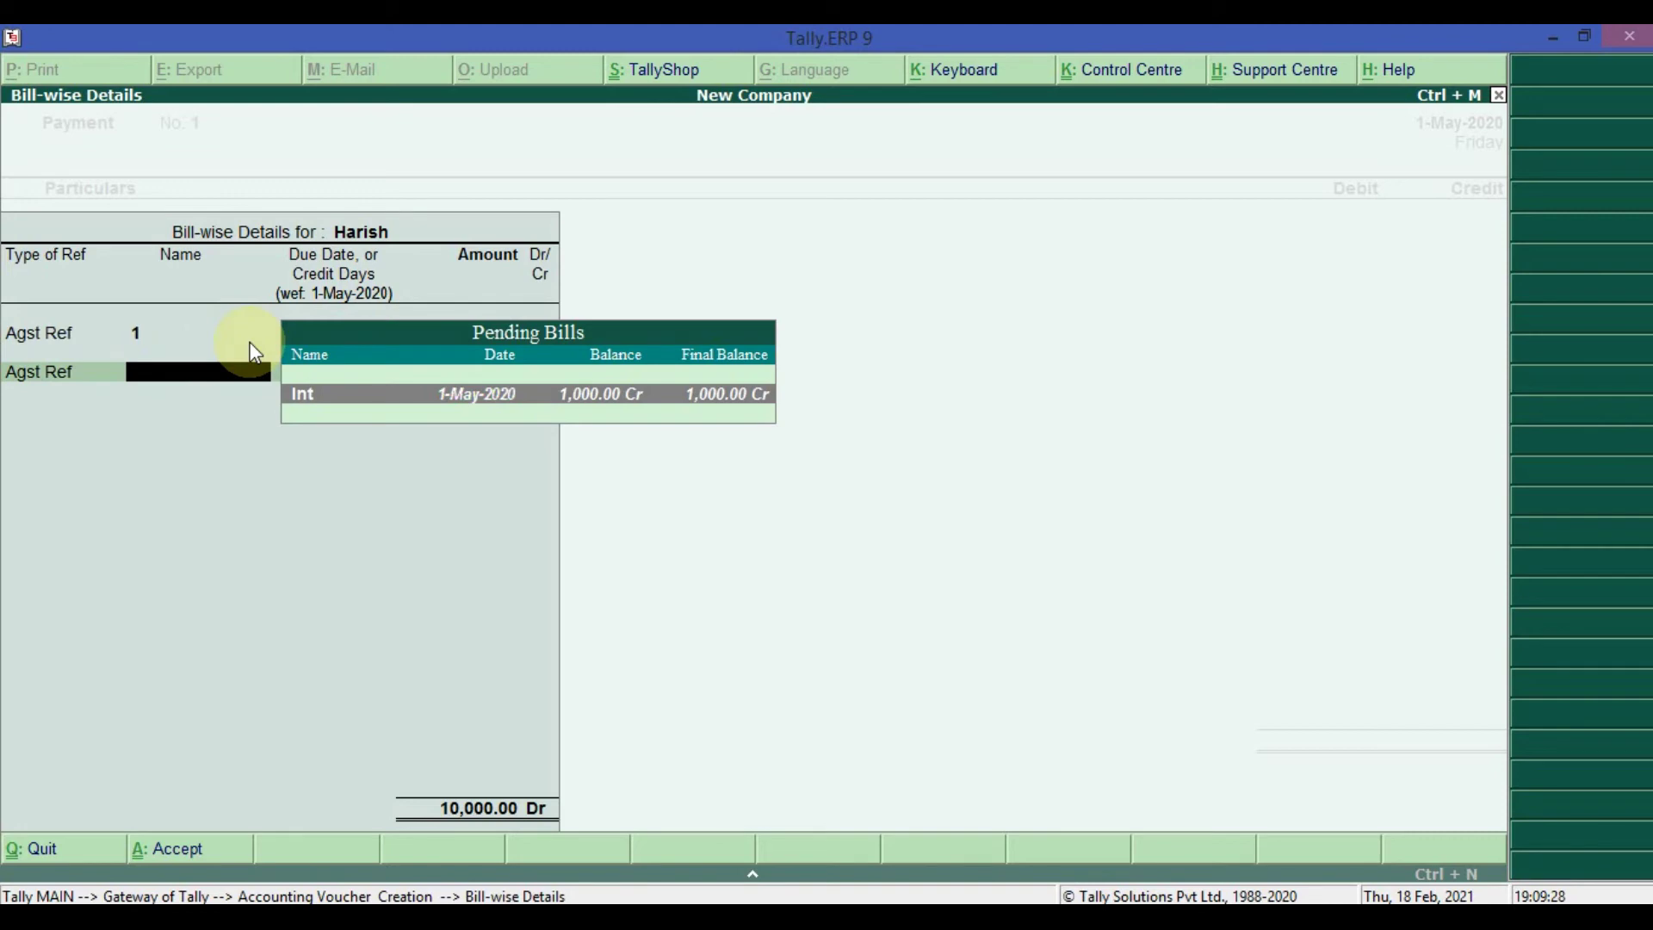
key(Return)
key(Return)
key(Return)
key(Return)
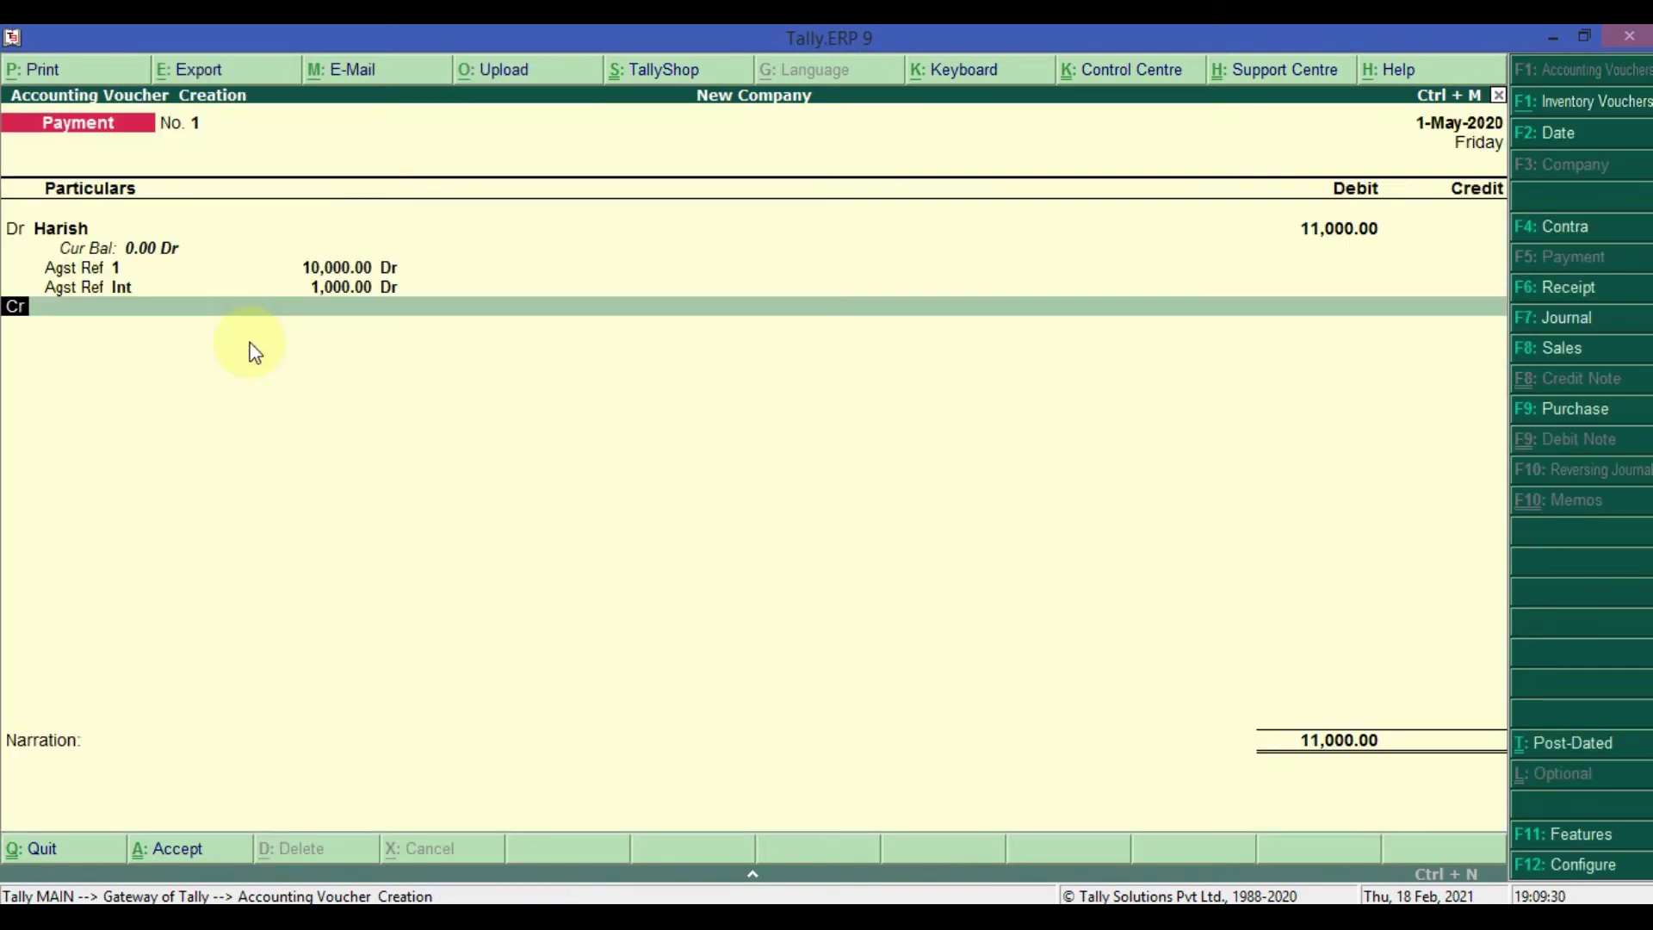
Step: Credit Cash with 11,000 and save the payment voucher without a narration
key(Return)
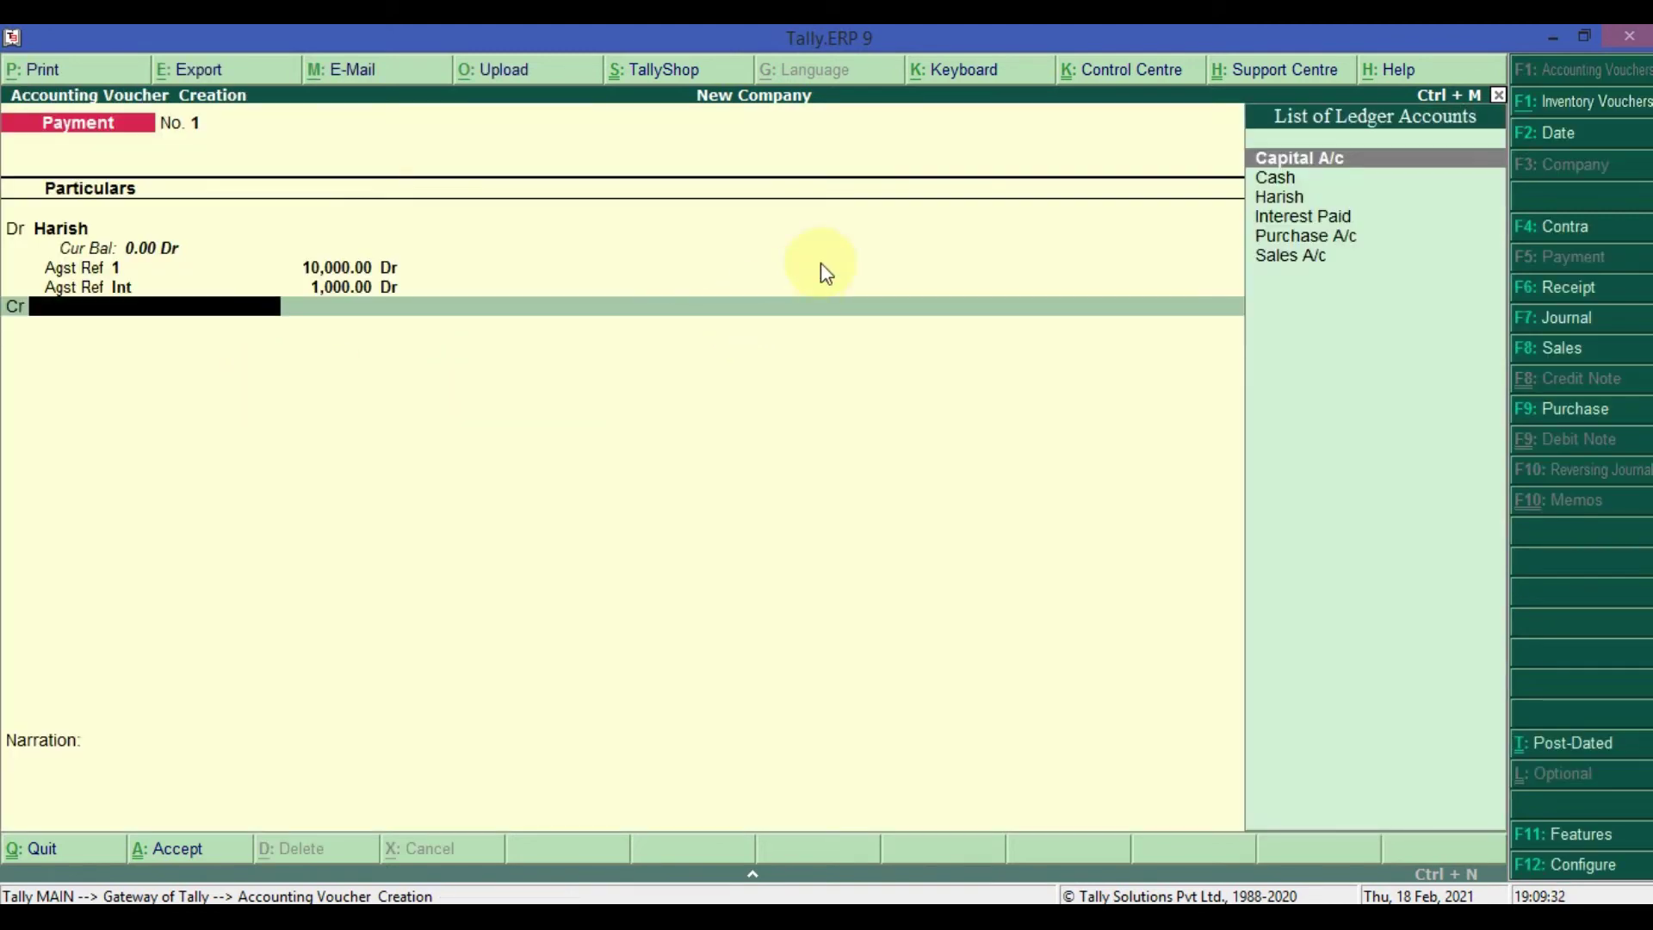
click(1277, 177)
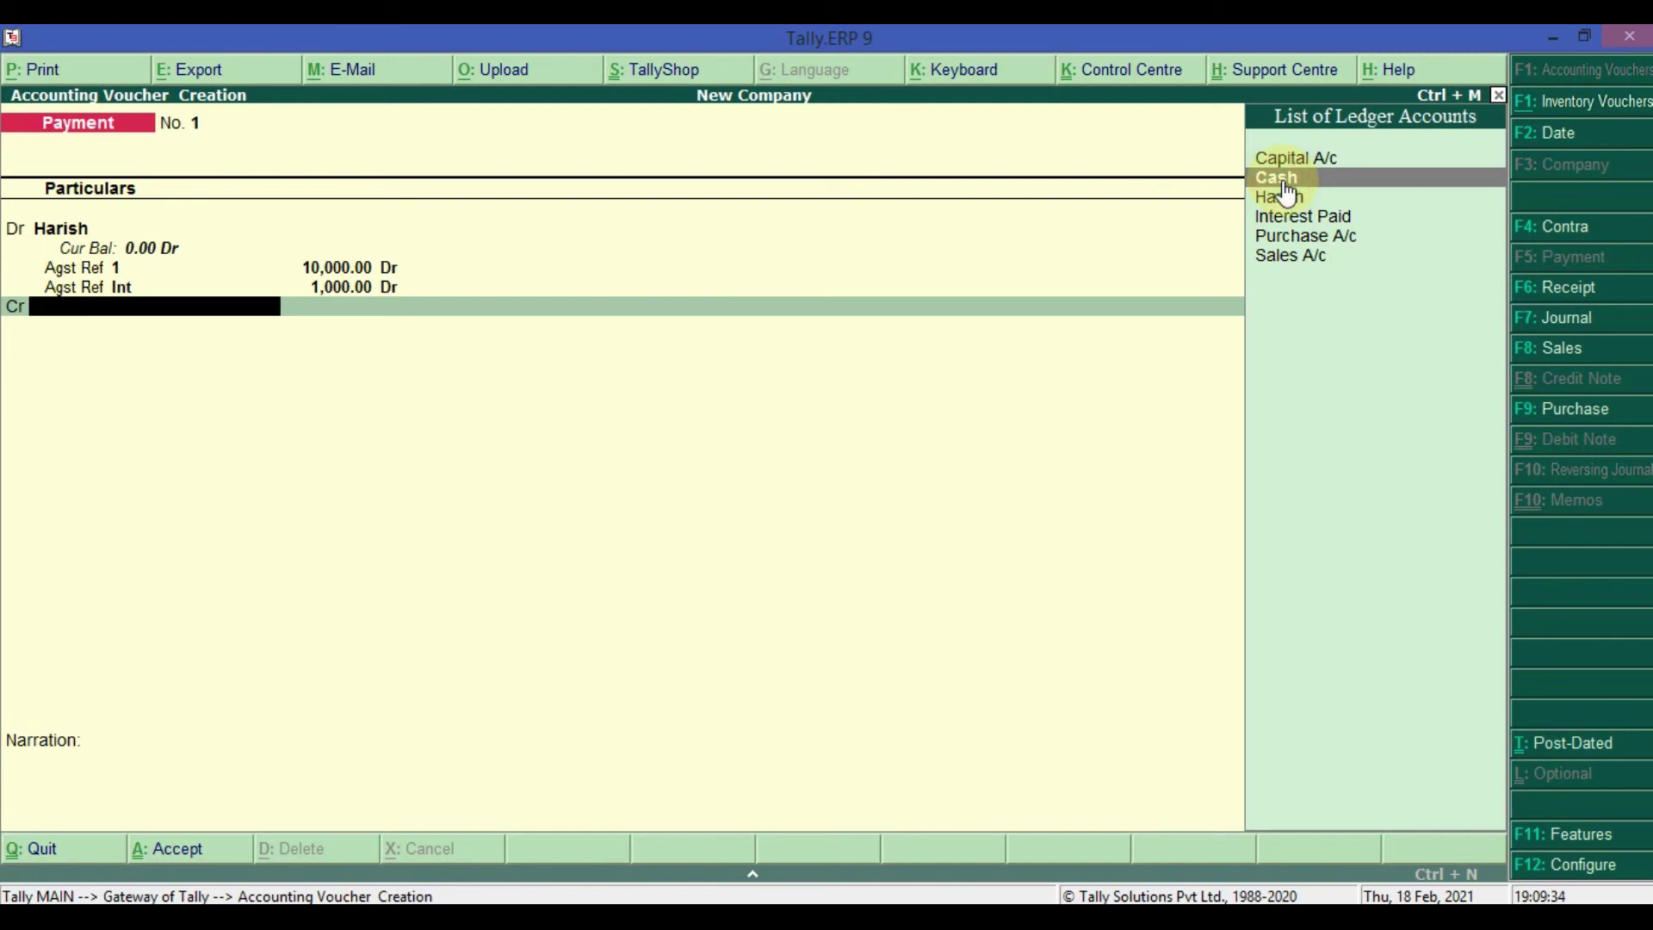
key(Return)
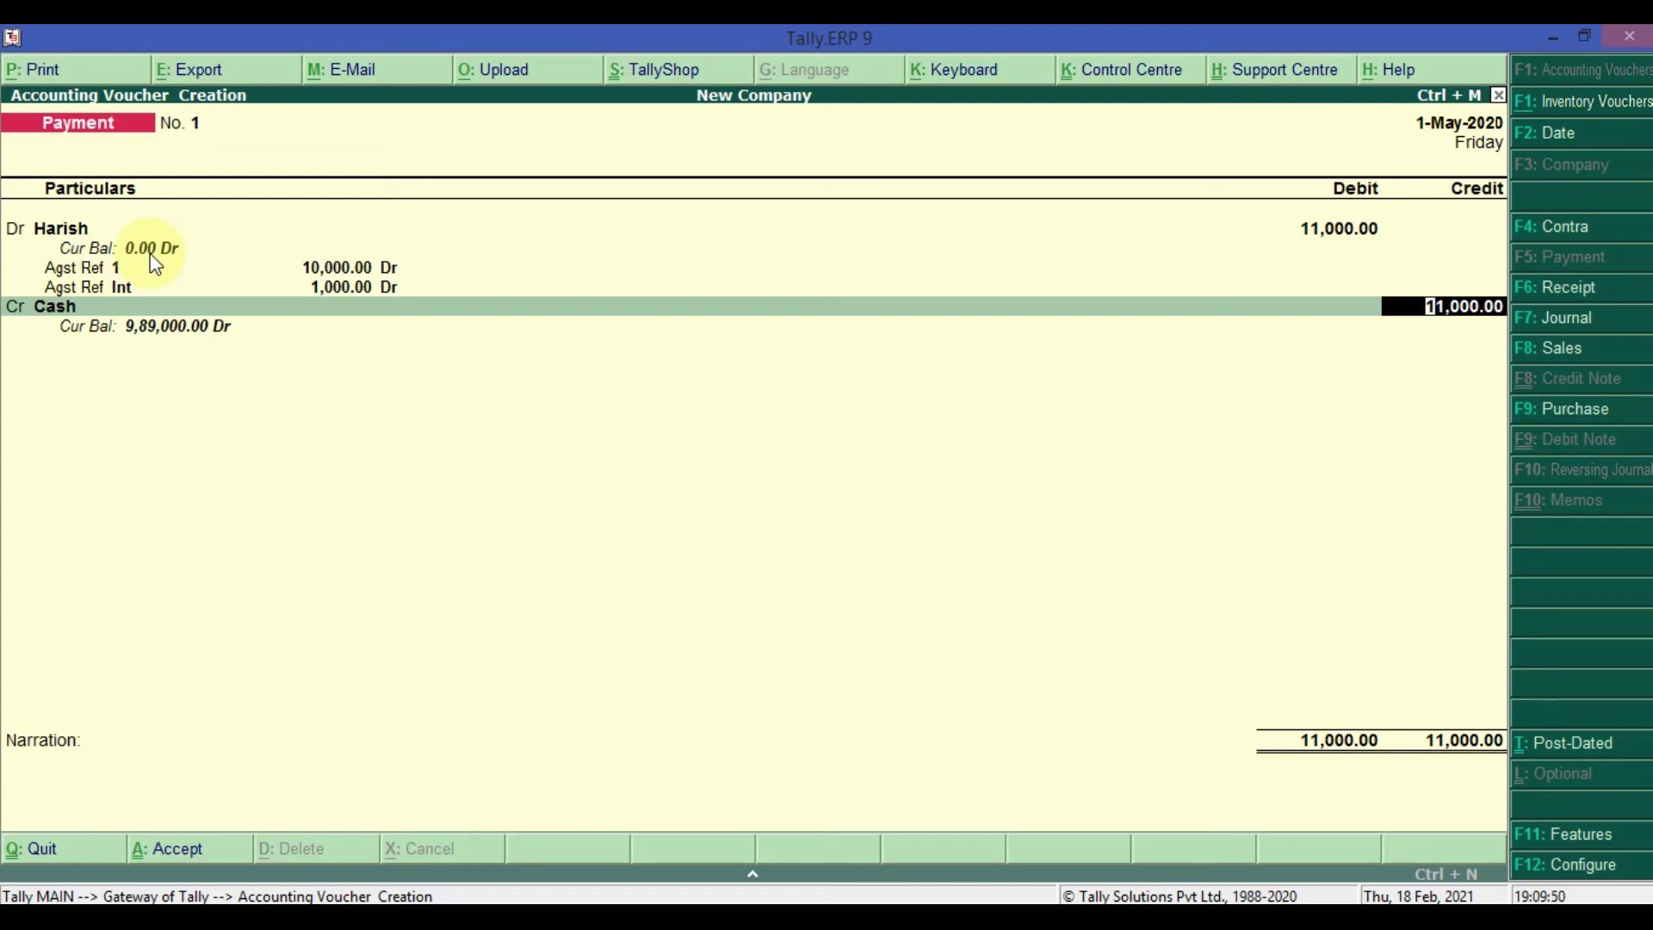
key(Return)
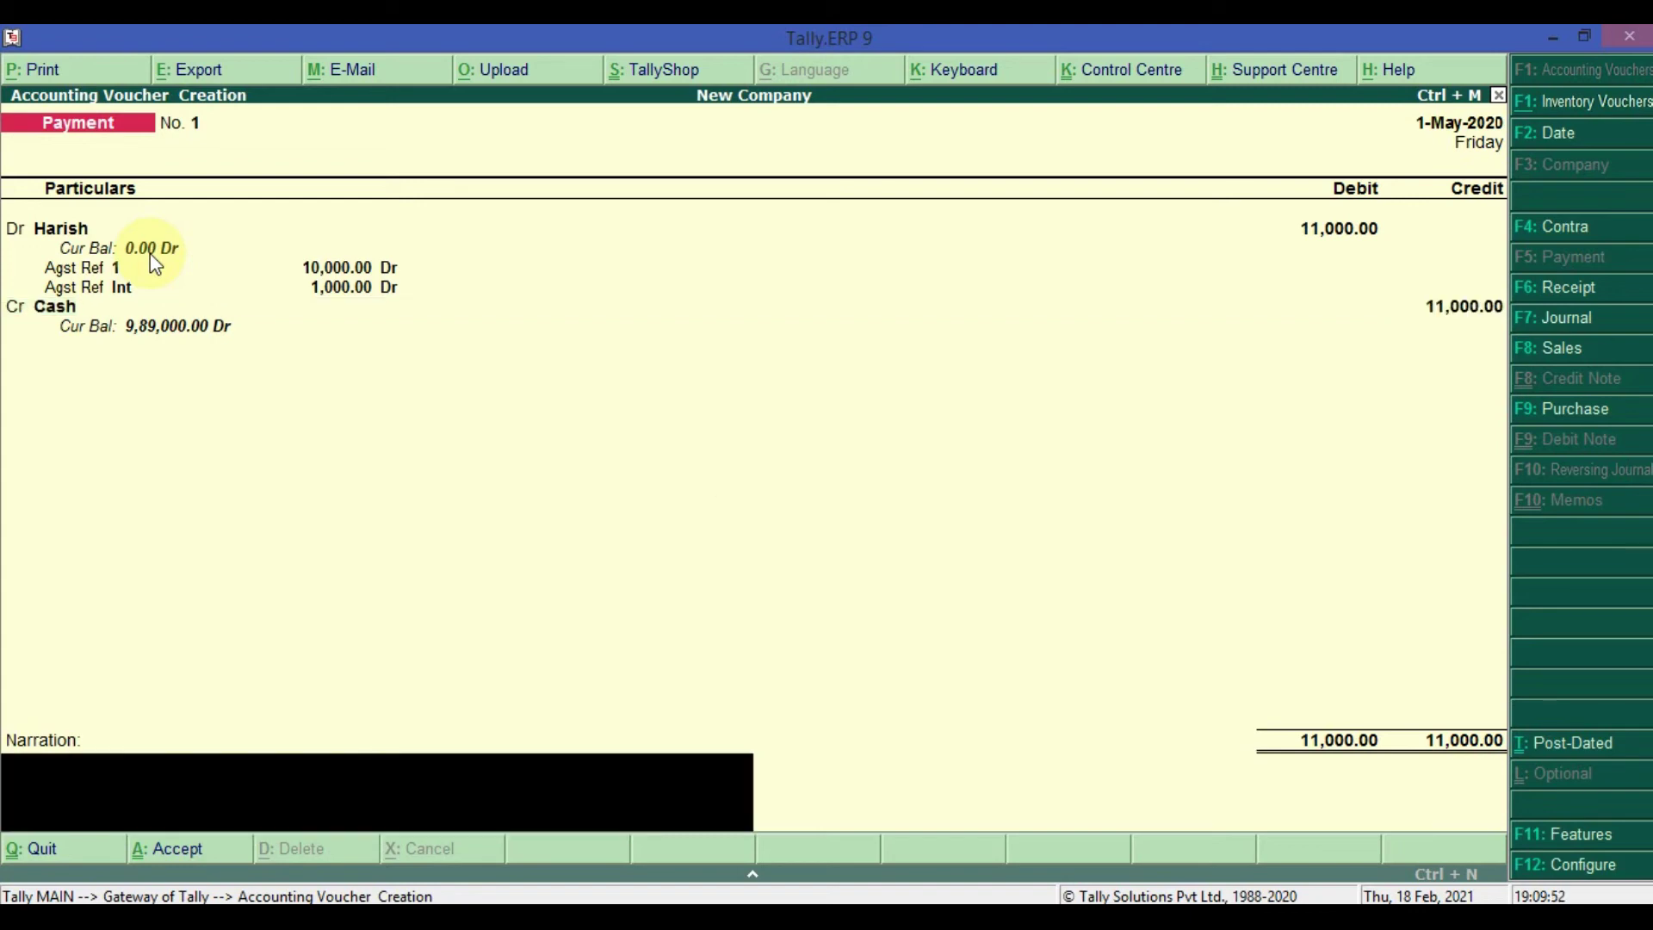
key(Return)
key(Return)
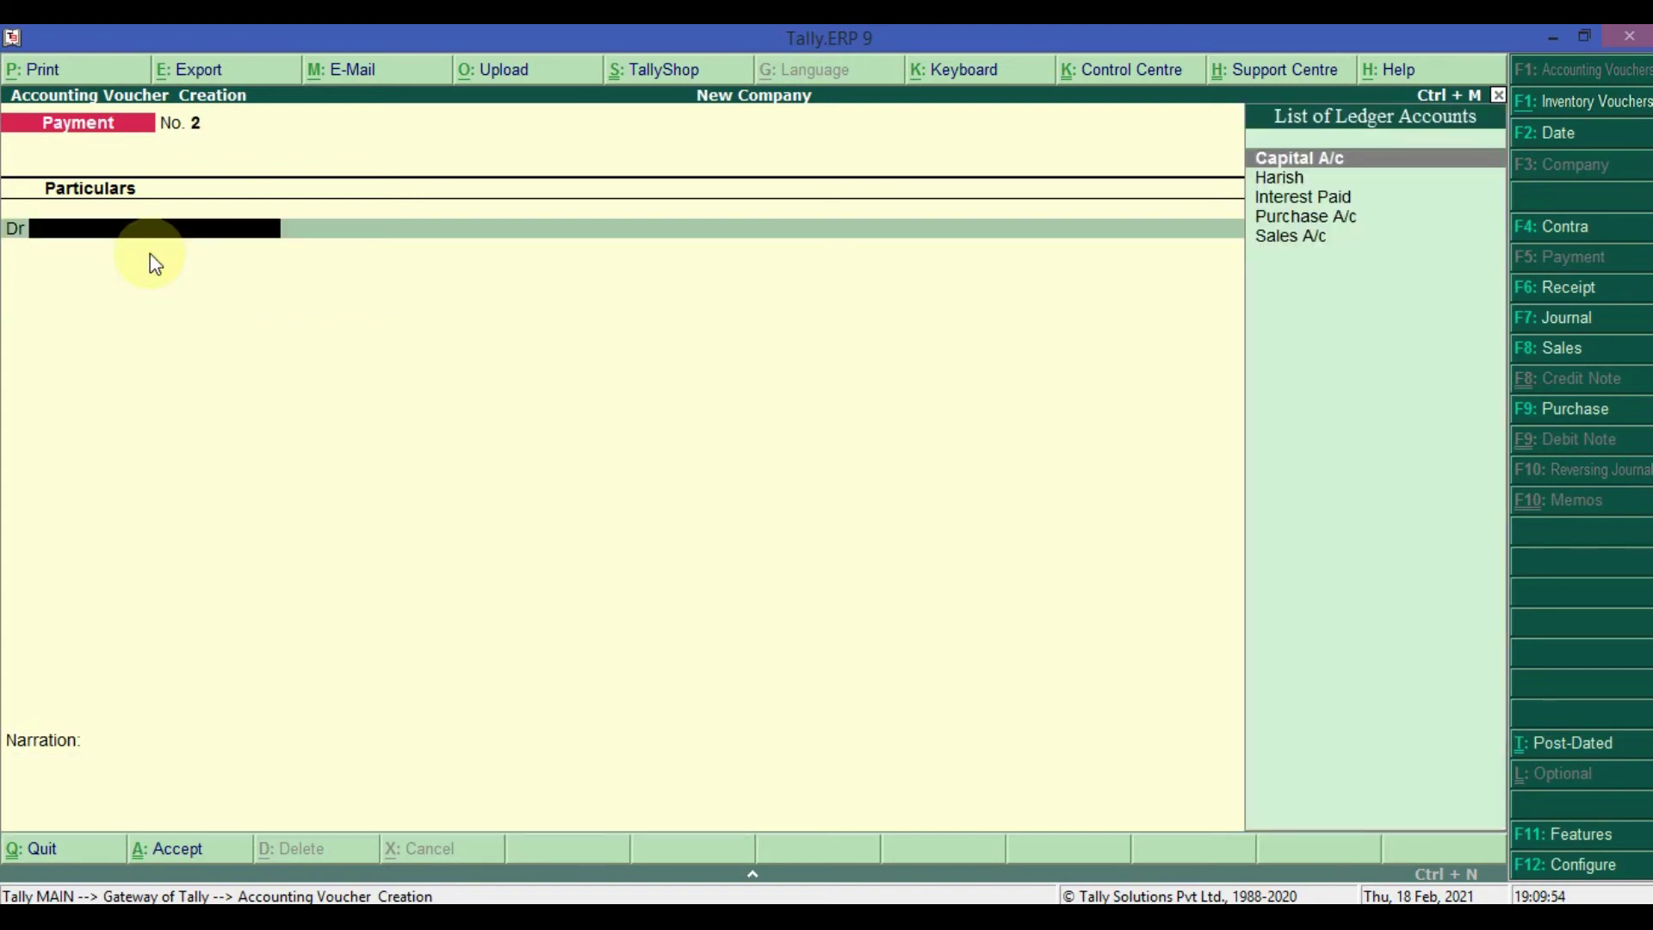
Step: Review the saved payment voucher and leave voucher entry without changes
key(Page_Up)
key(Page_Up)
key(Escape)
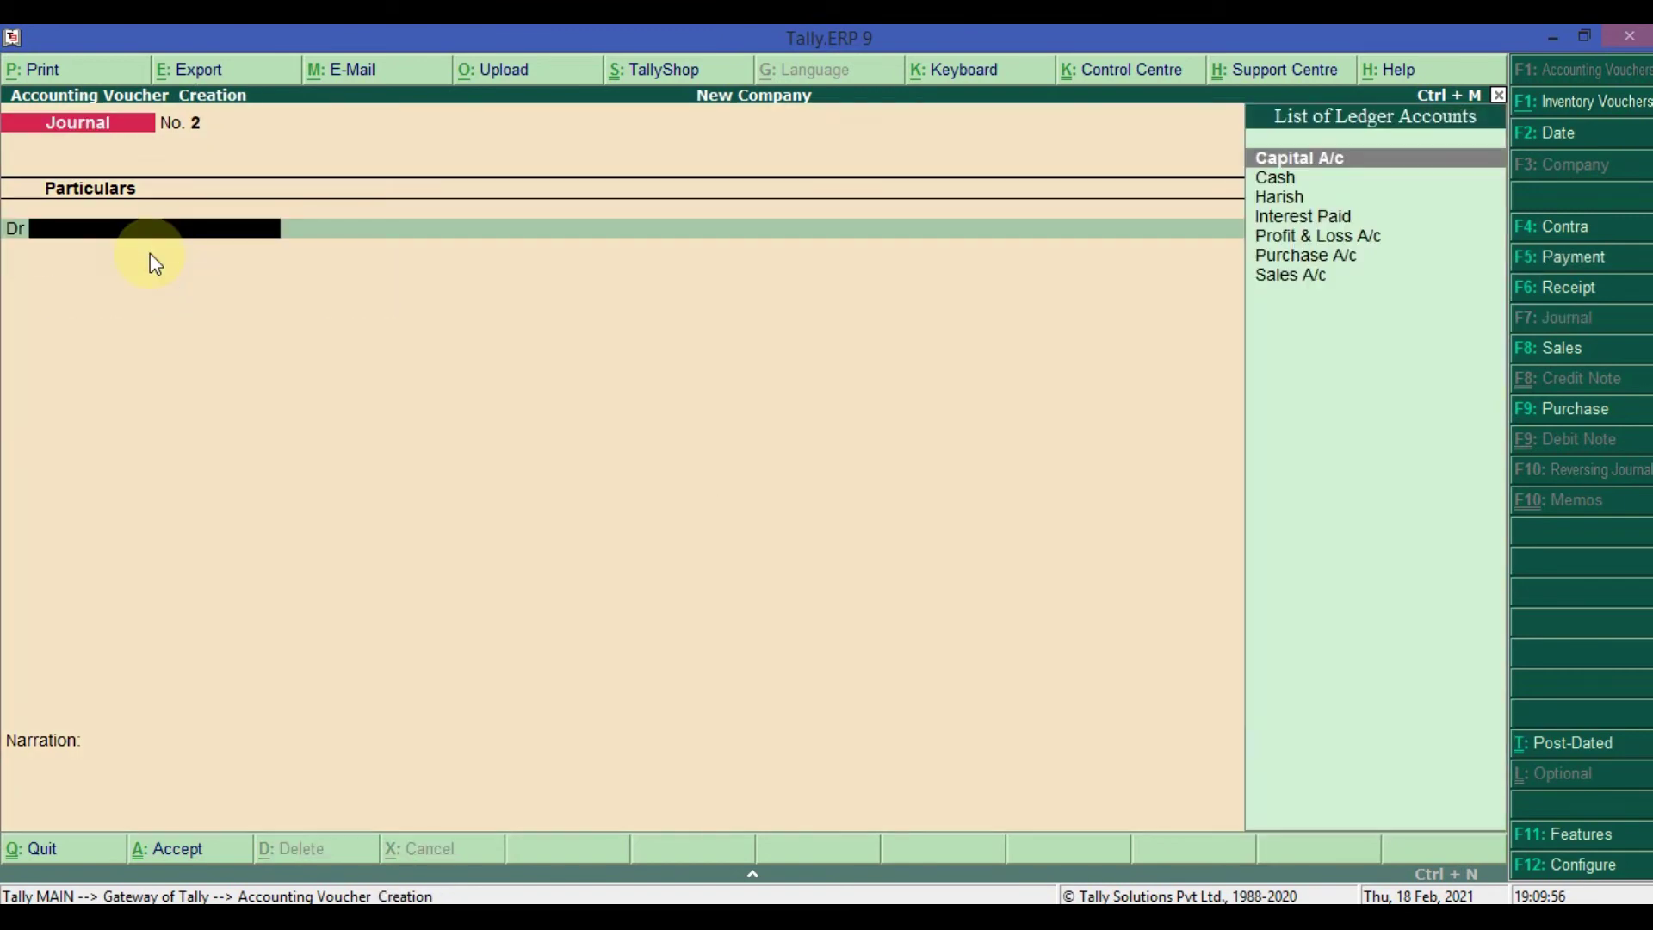
key(Page_Up)
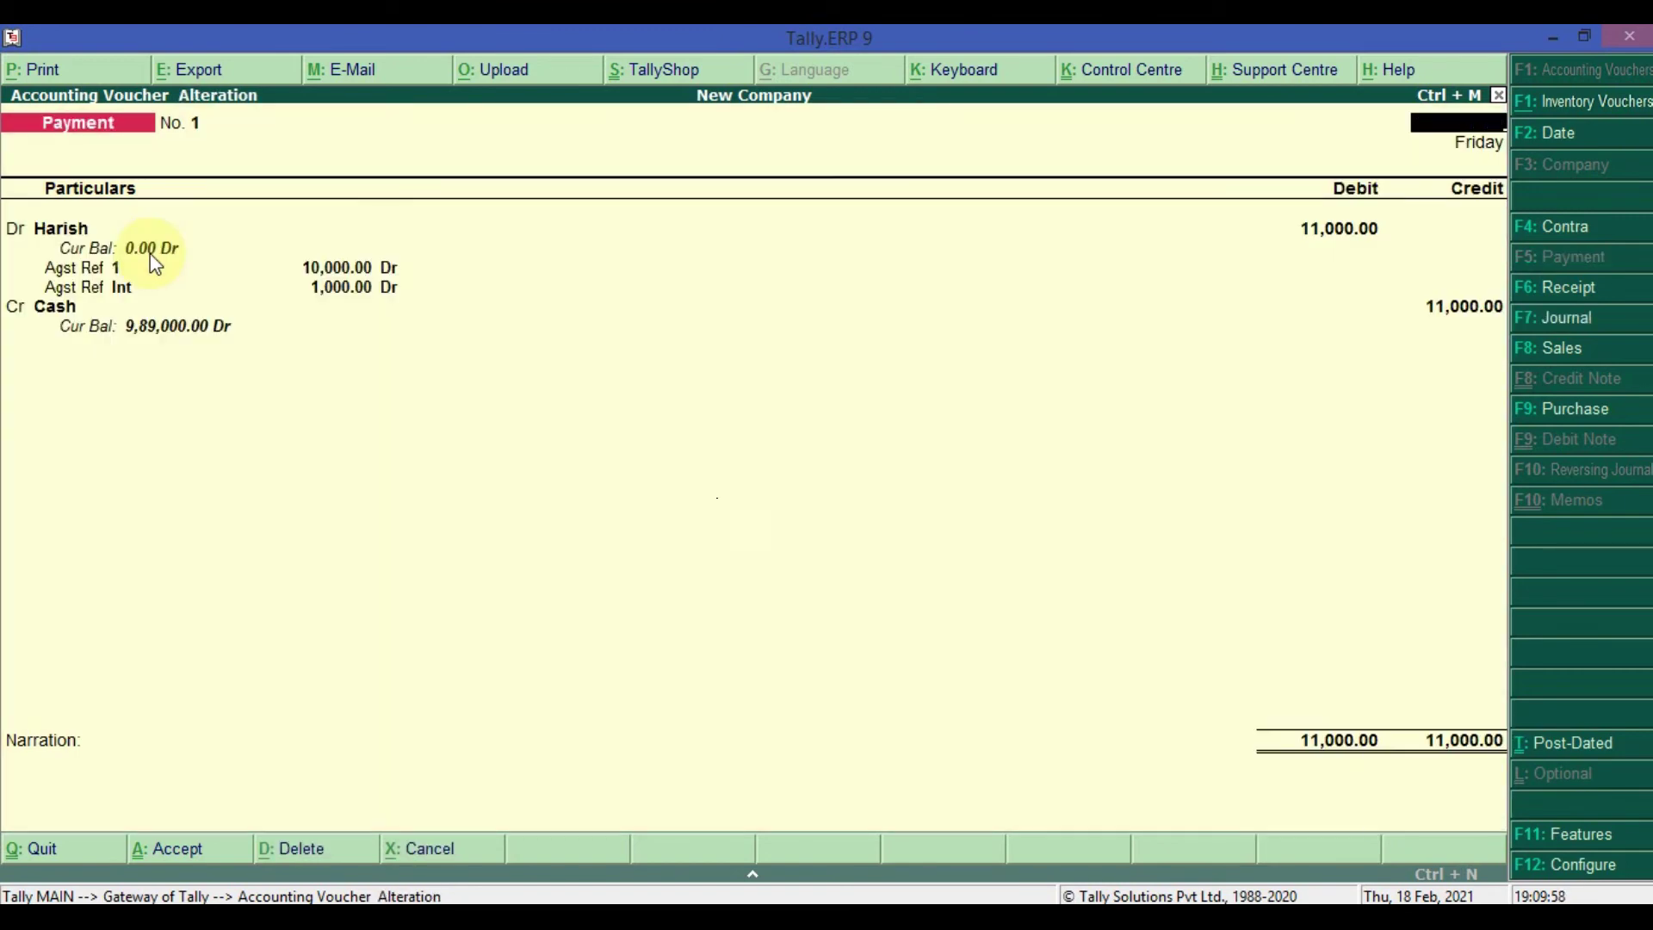
key(Escape)
key(Escape)
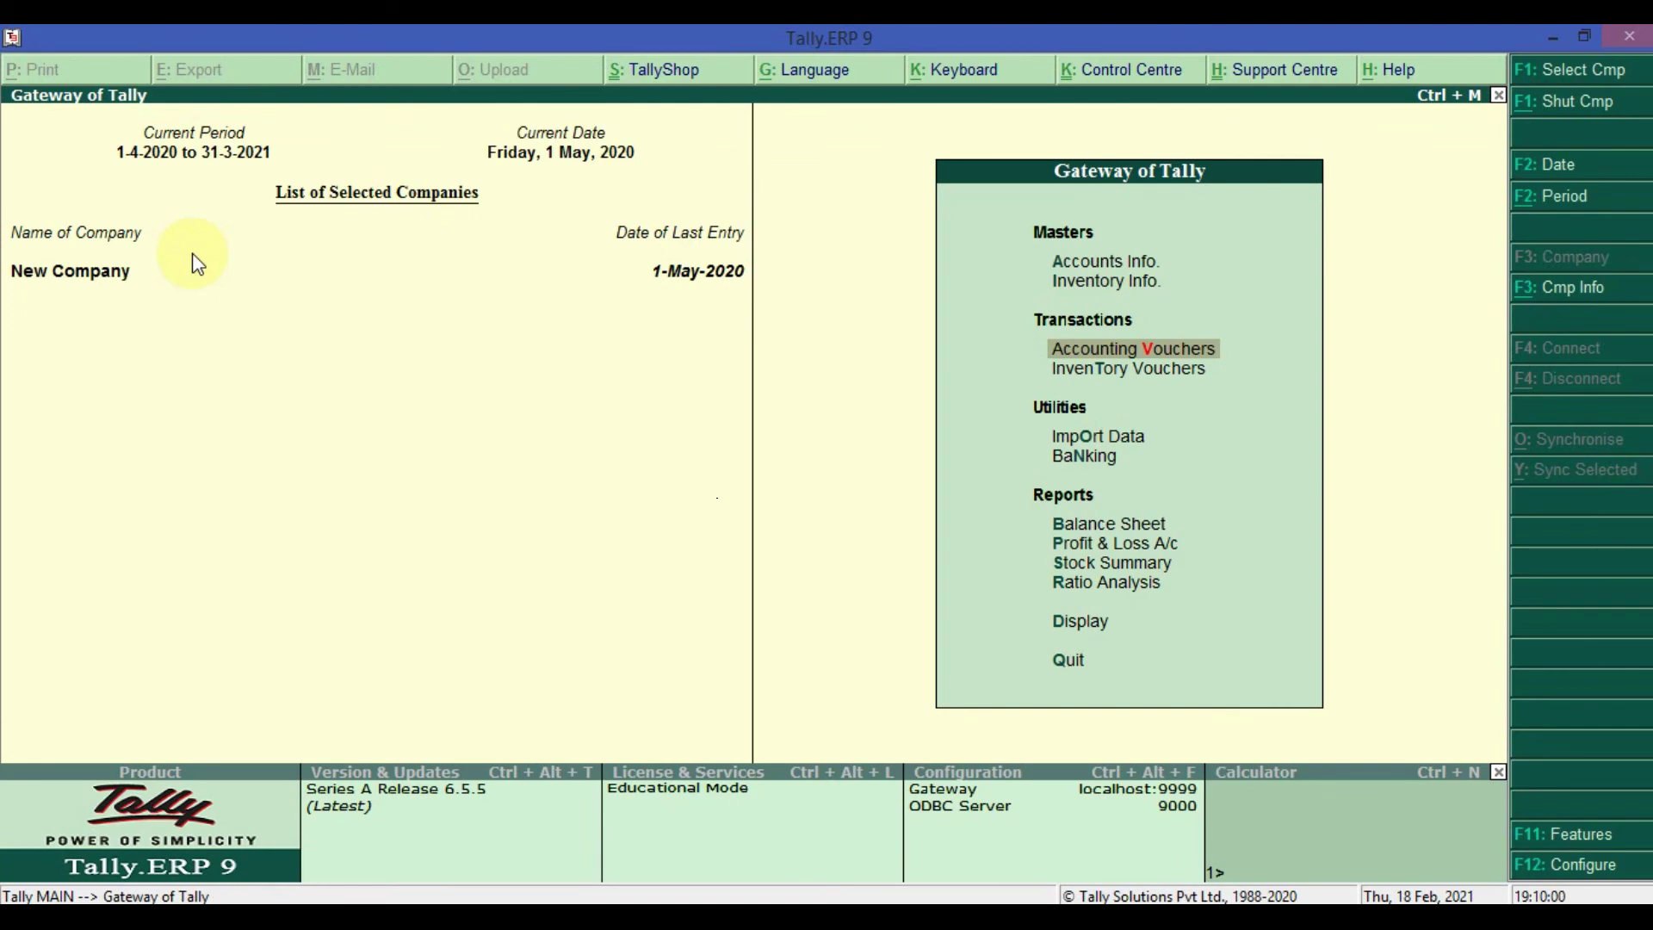
Step: Open the trial balance, examine the April purchase voucher behind Purchase A/c, and return to the trial balance
key(d)
key(Return)
key(Down)
key(Down)
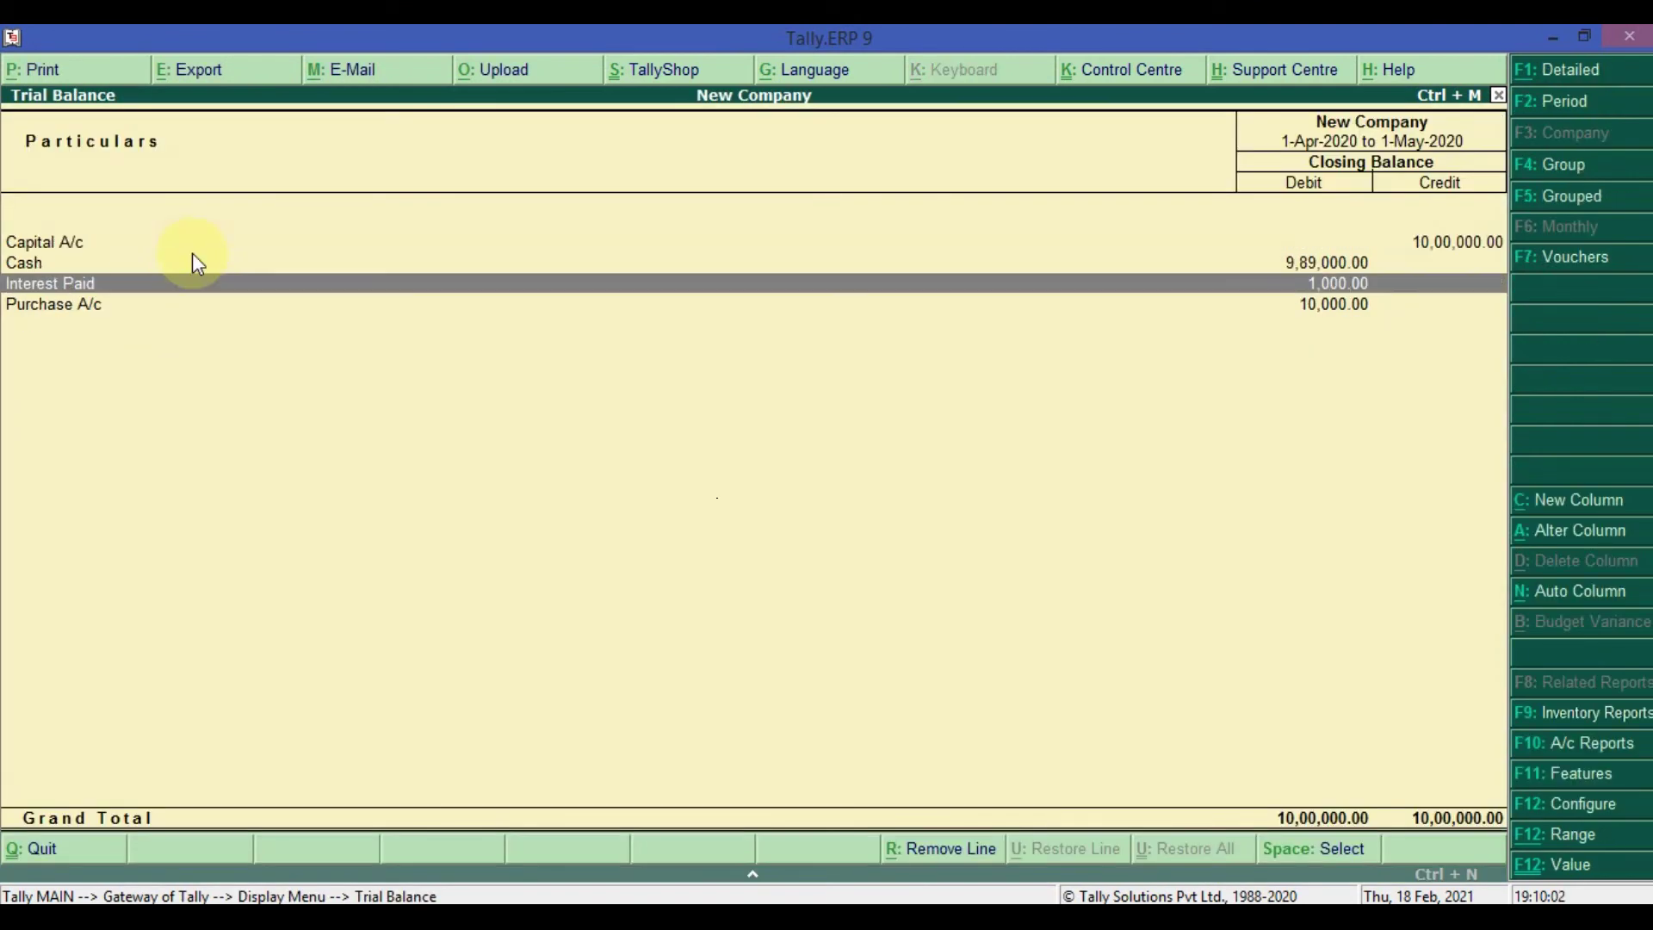
key(Down)
key(Return)
key(Up)
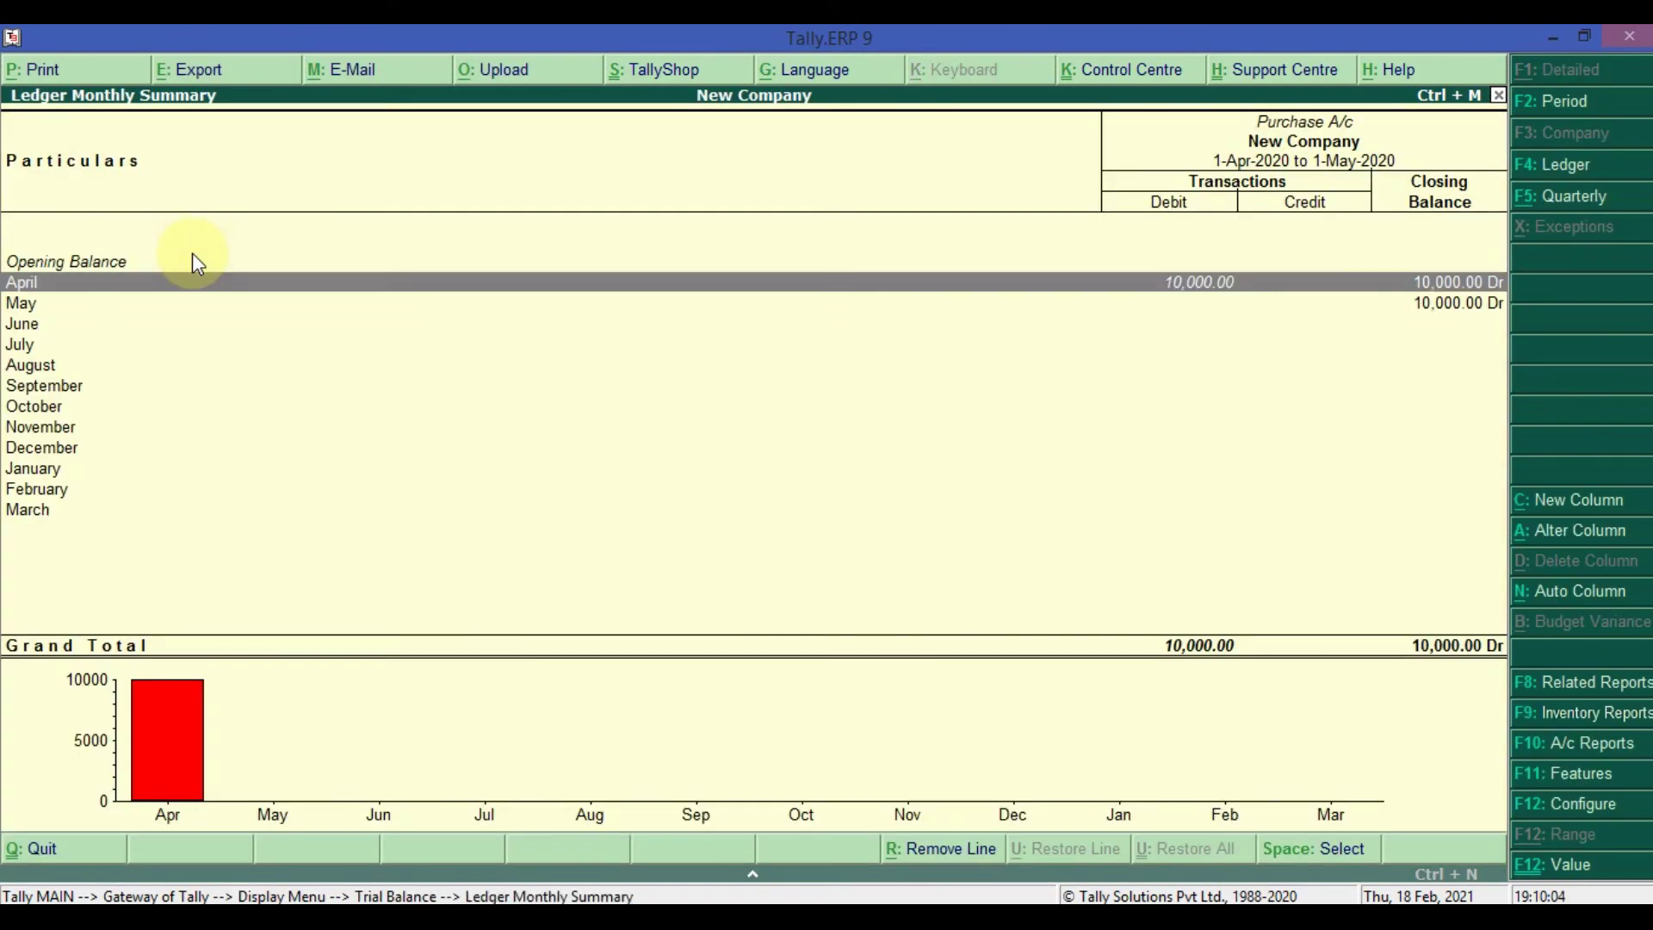
key(Return)
key(Return)
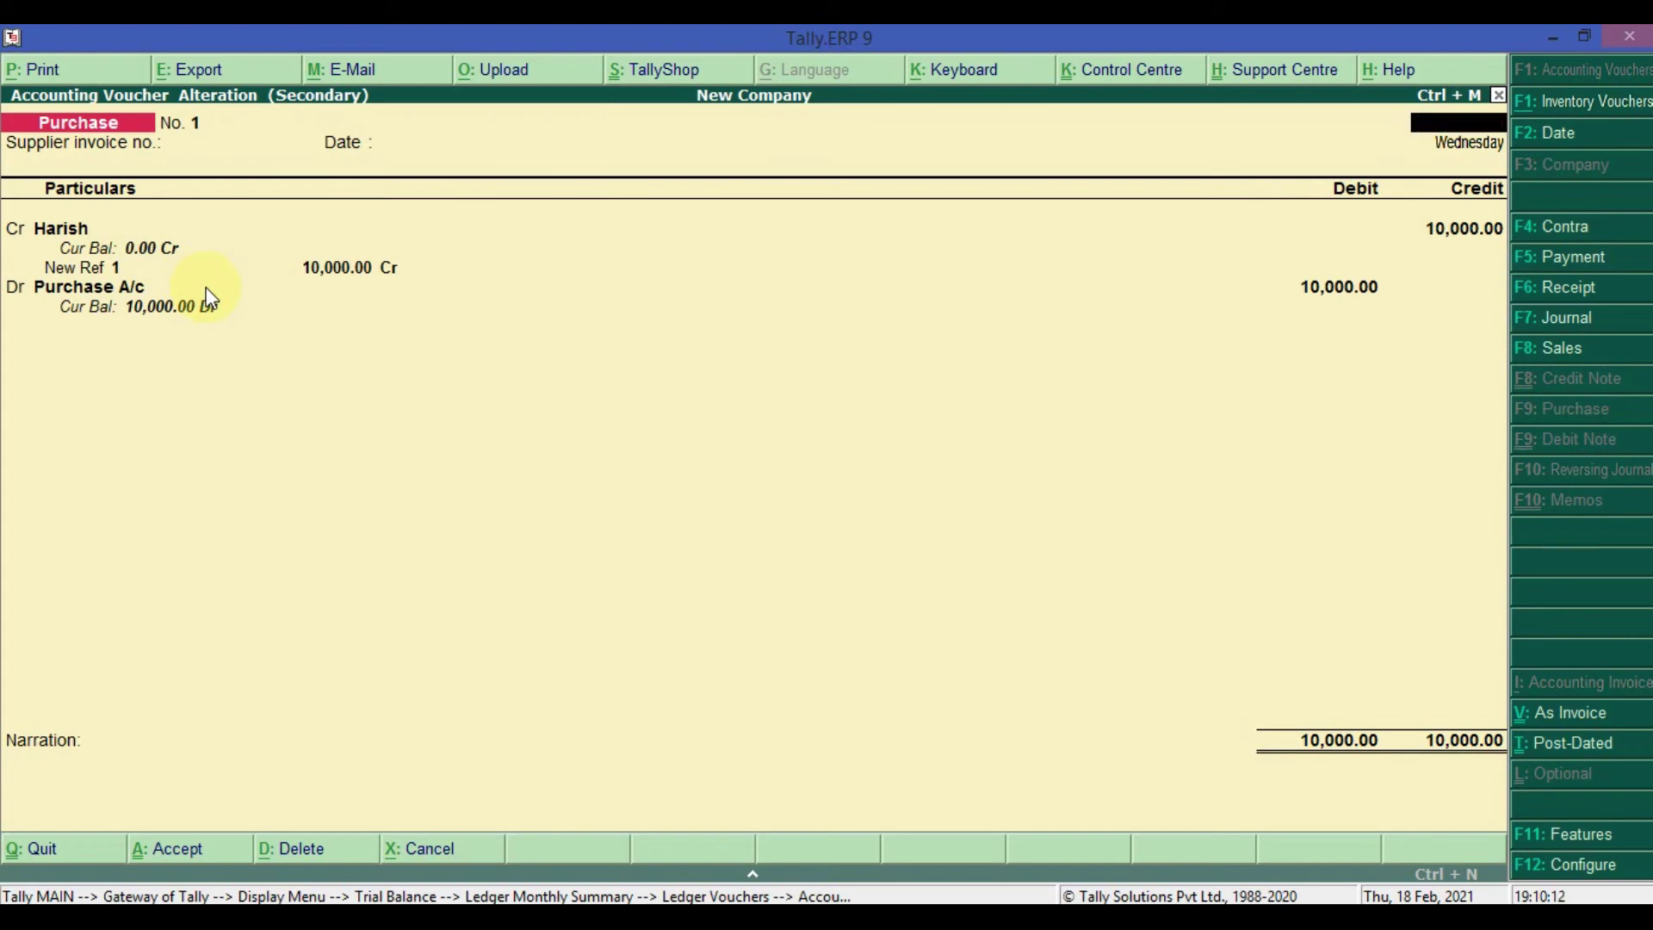
key(Escape)
key(Escape)
key(Escape)
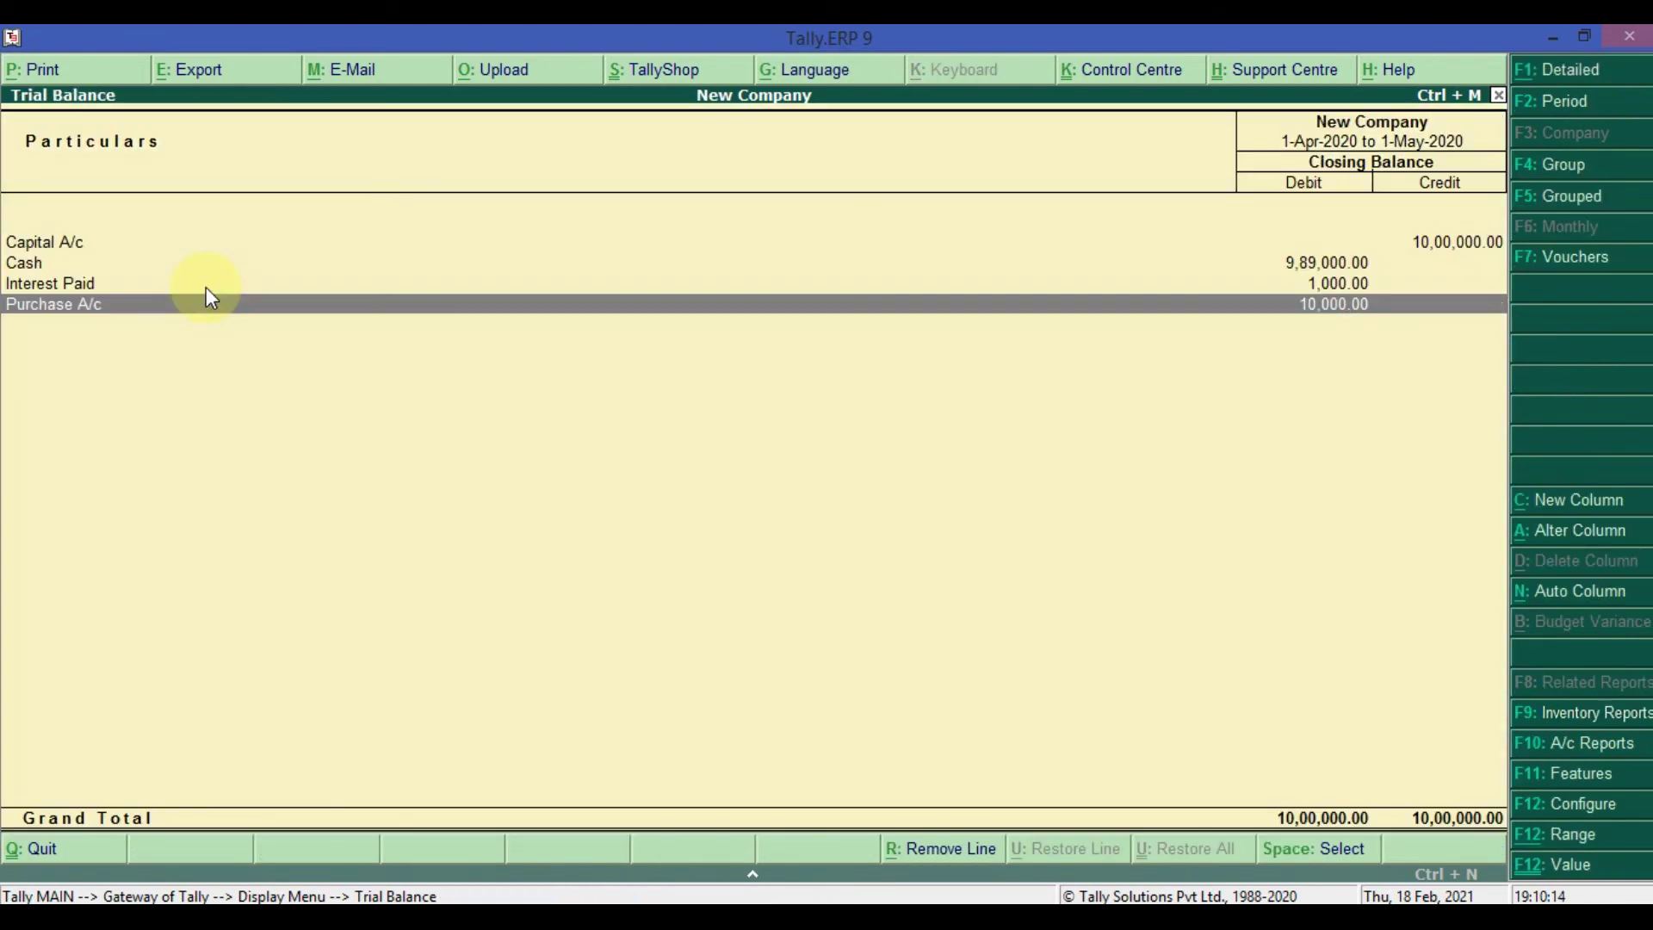
Step: Examine the May journal voucher behind the Interest Paid balance in the trial balance
key(Up)
key(Return)
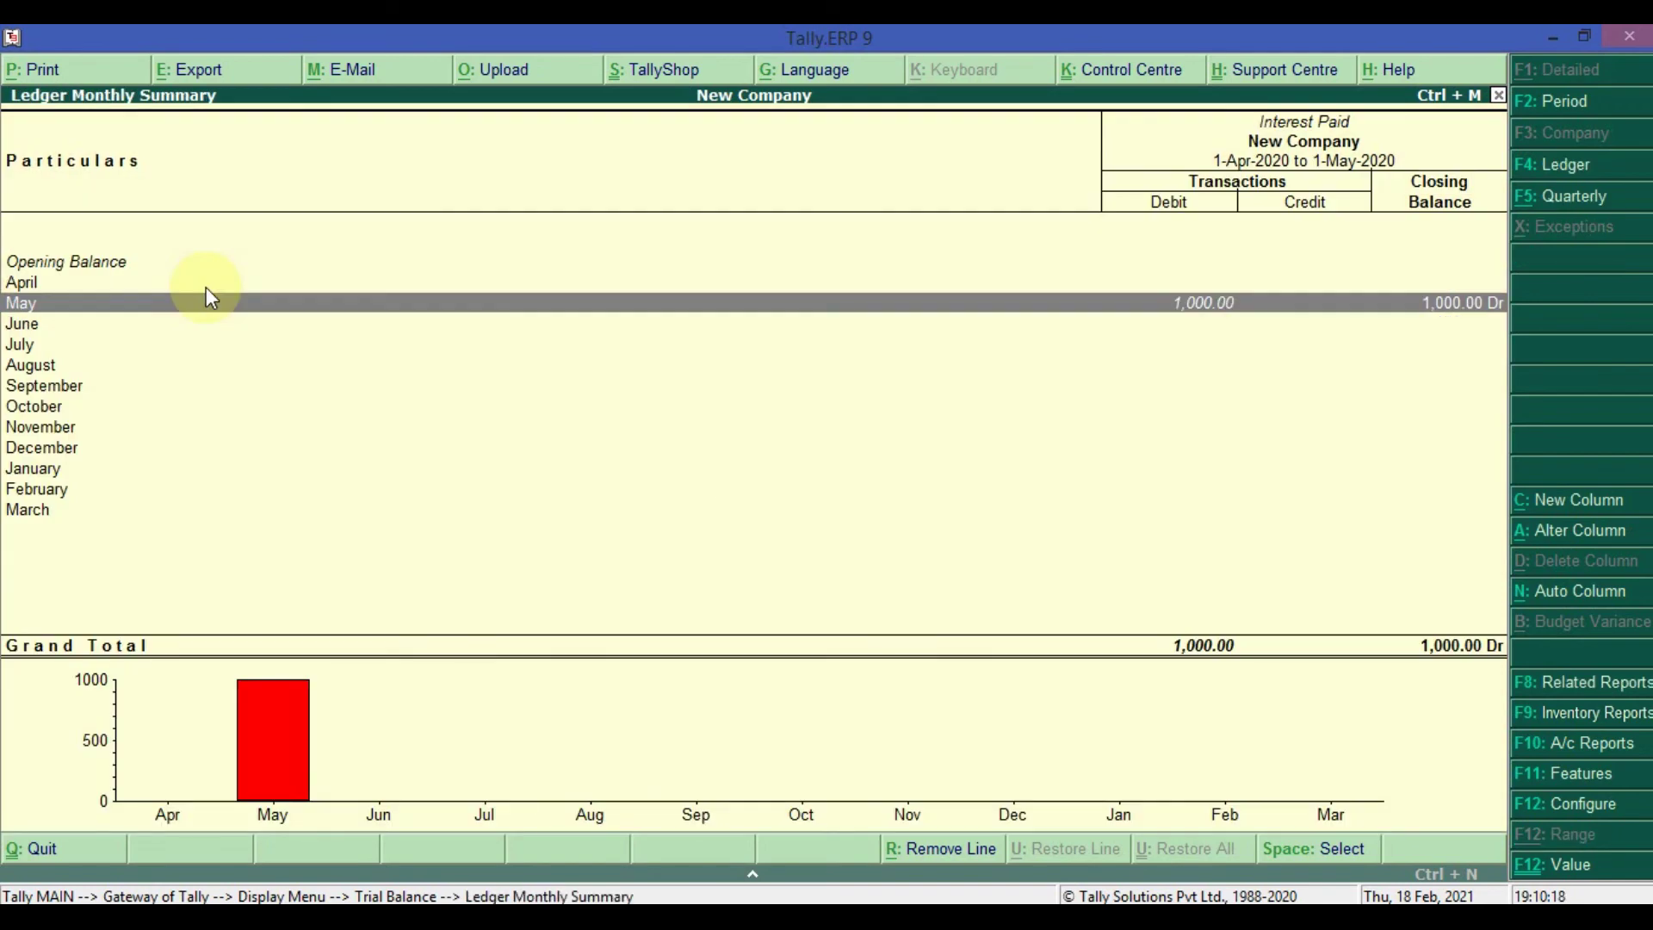
key(Return)
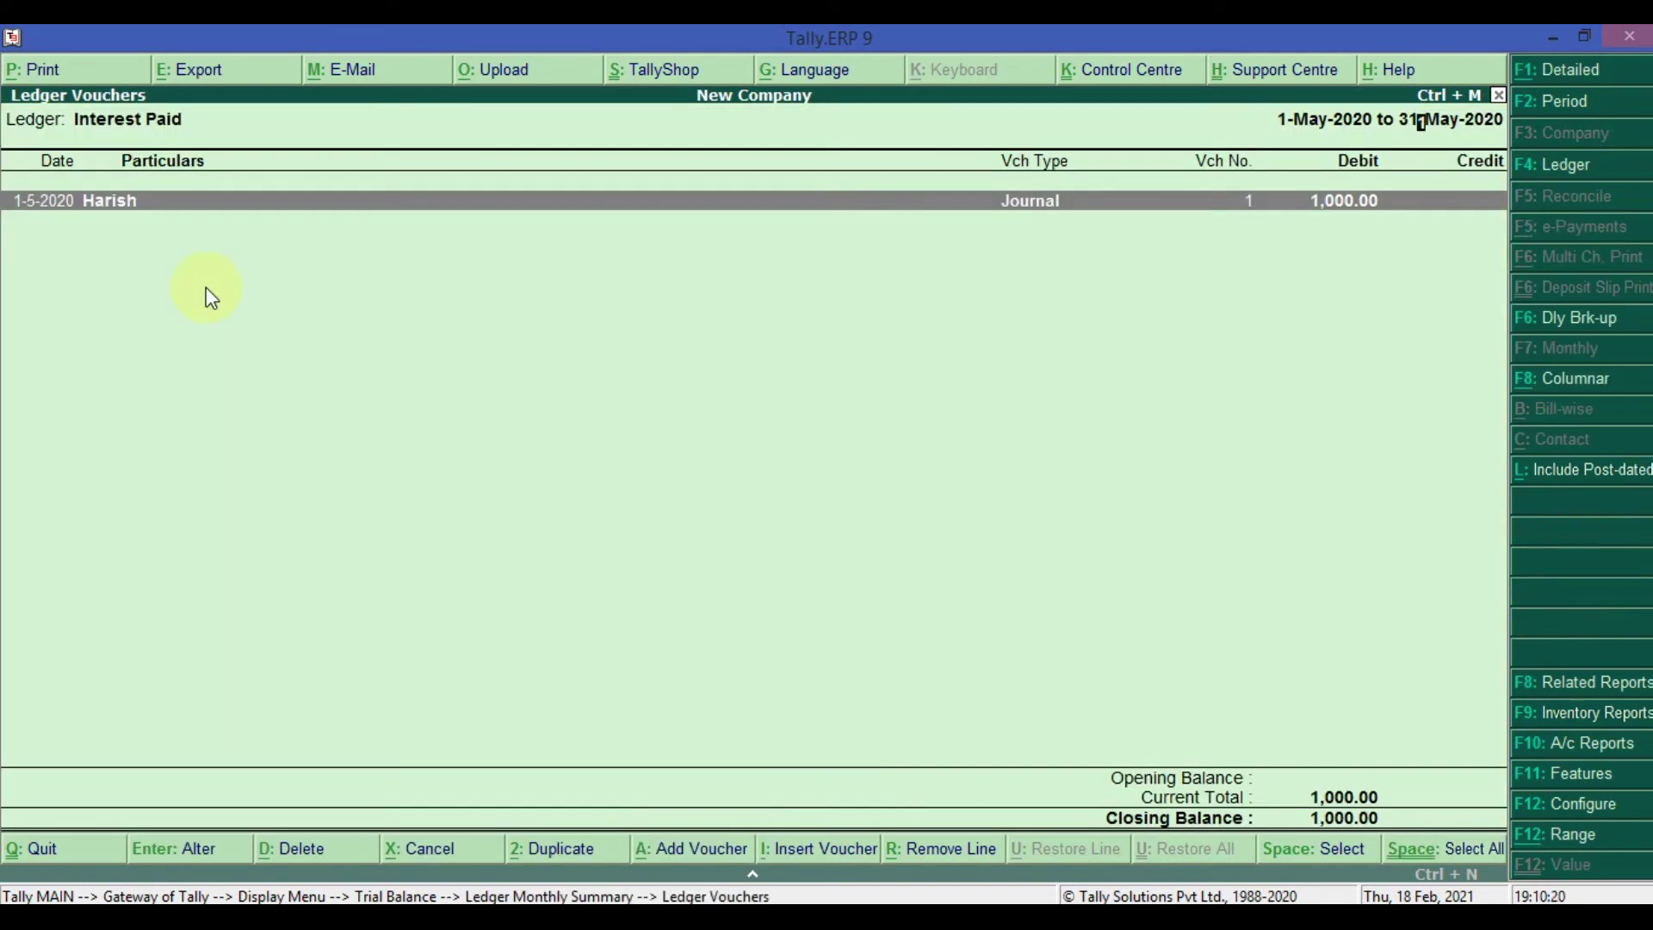
key(Return)
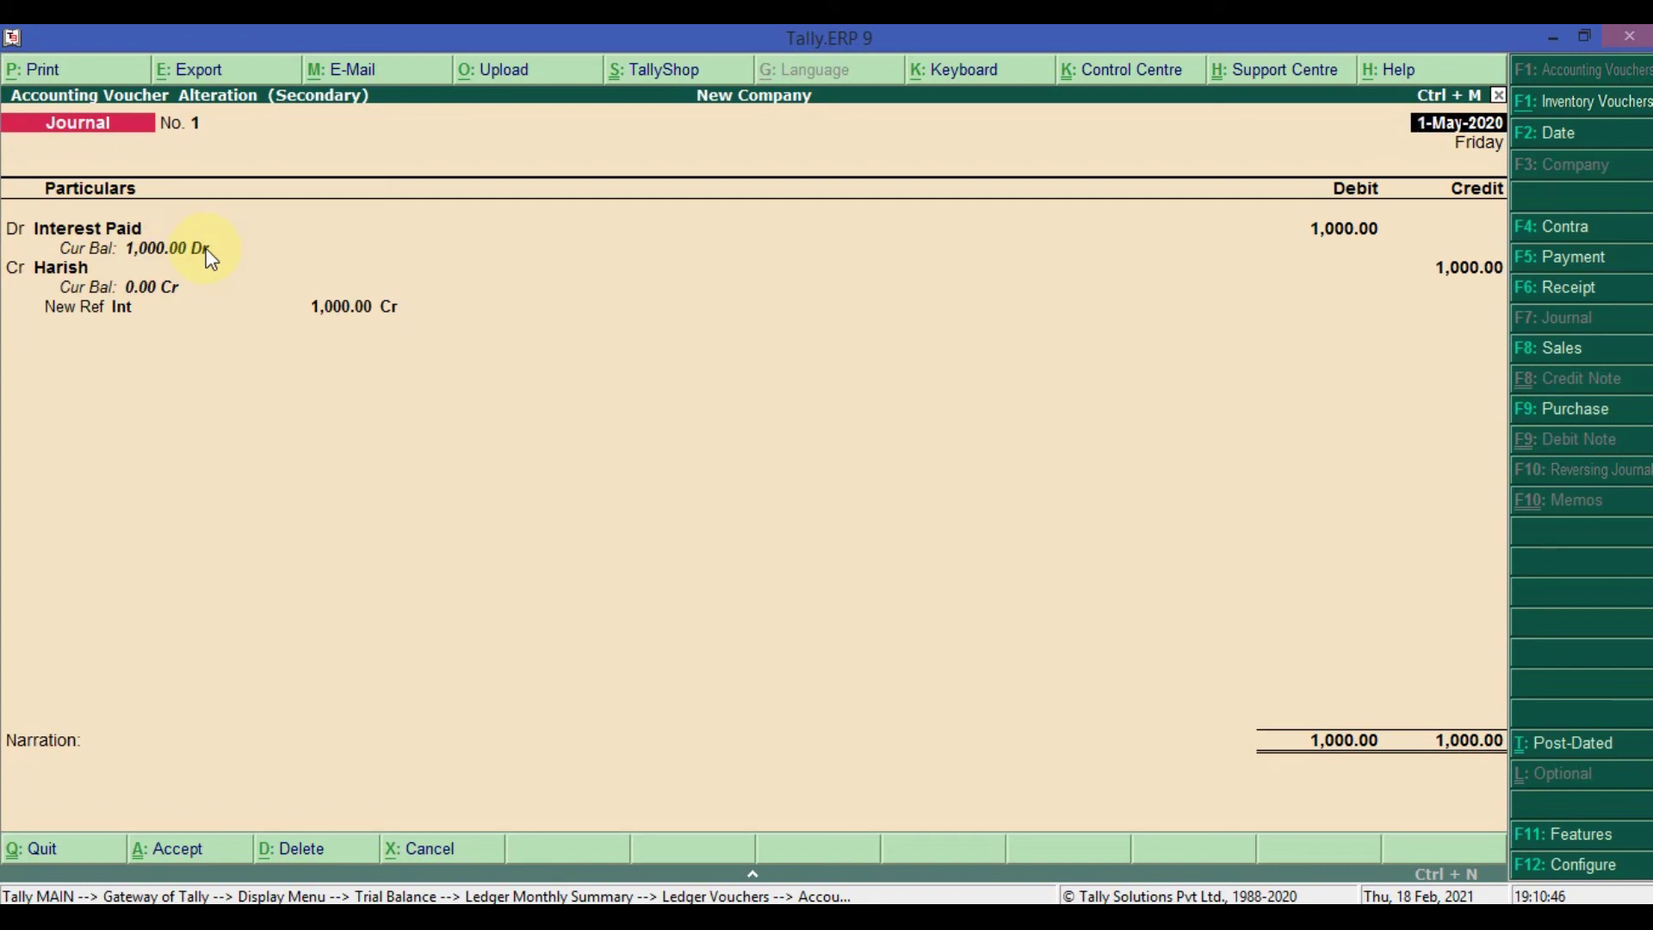
Step: Return from the interest journal voucher to the trial balance and examine the May payment voucher behind the Cash balance
key(BackSpace)
key(Return)
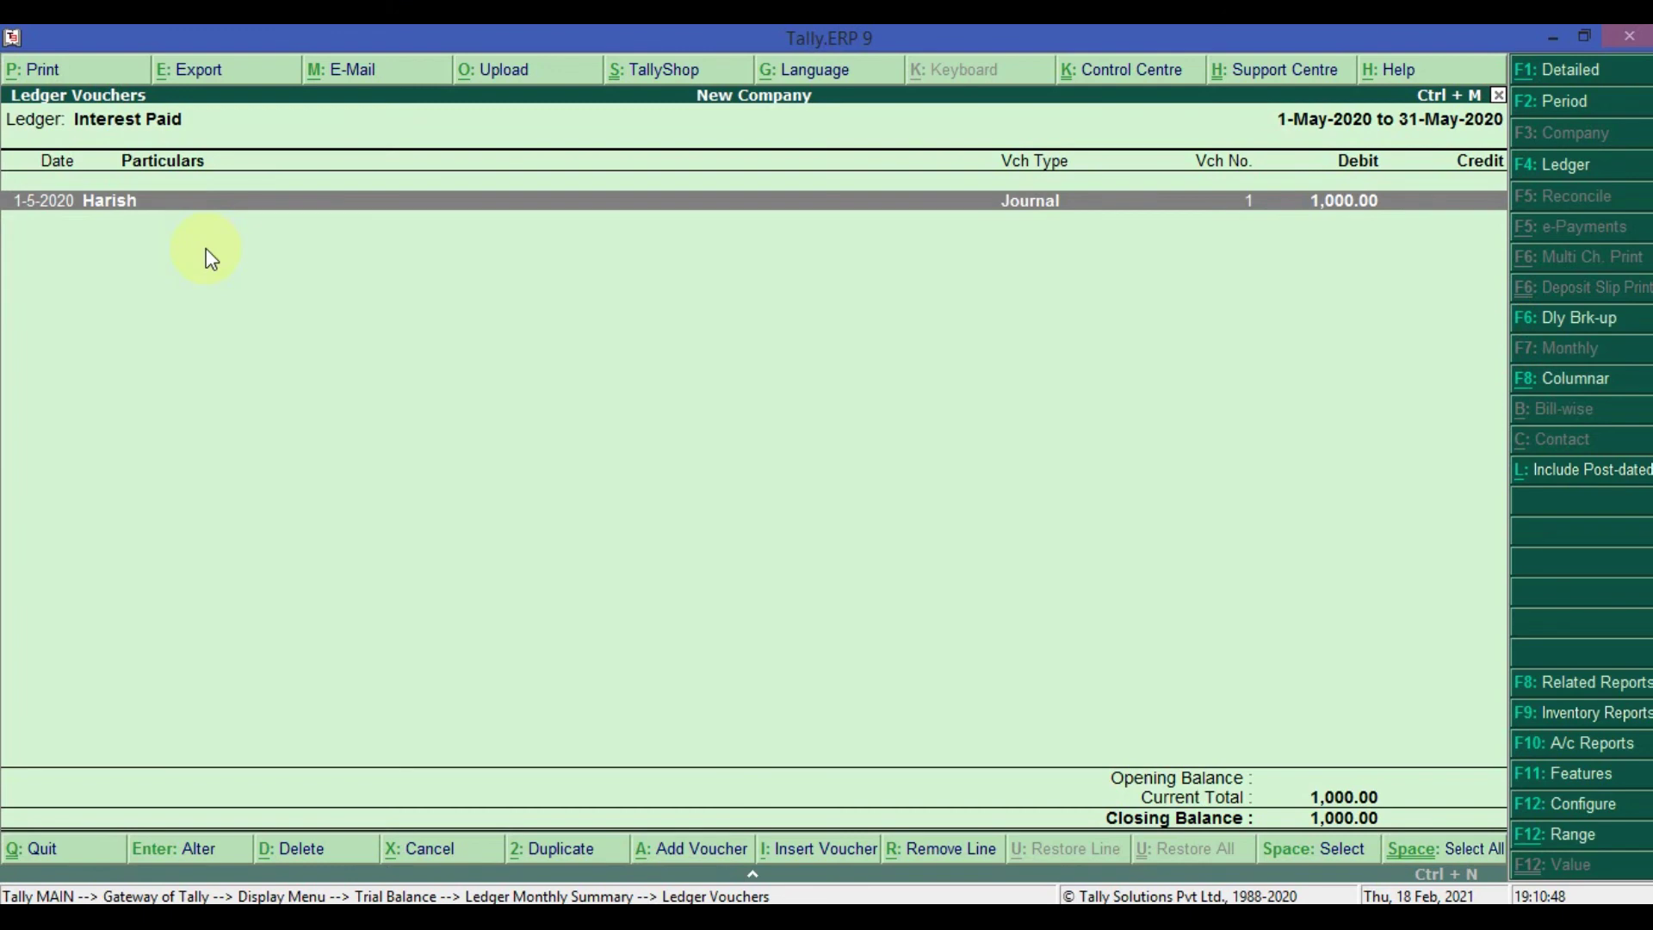
key(Escape)
key(Escape)
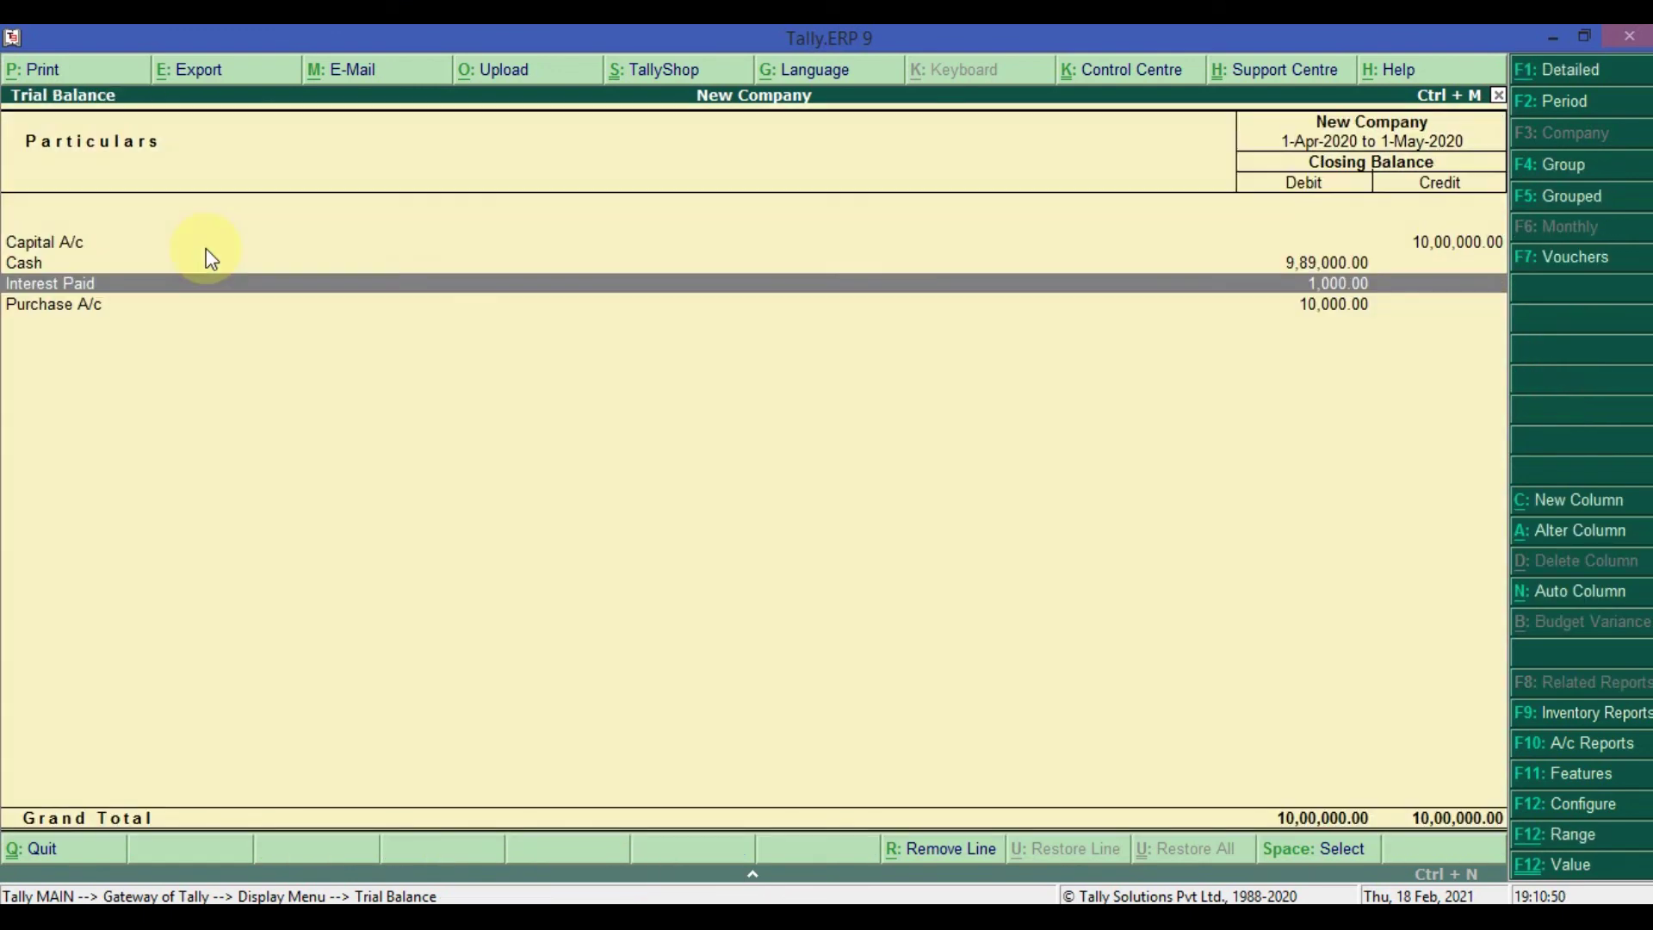
key(Up)
key(Return)
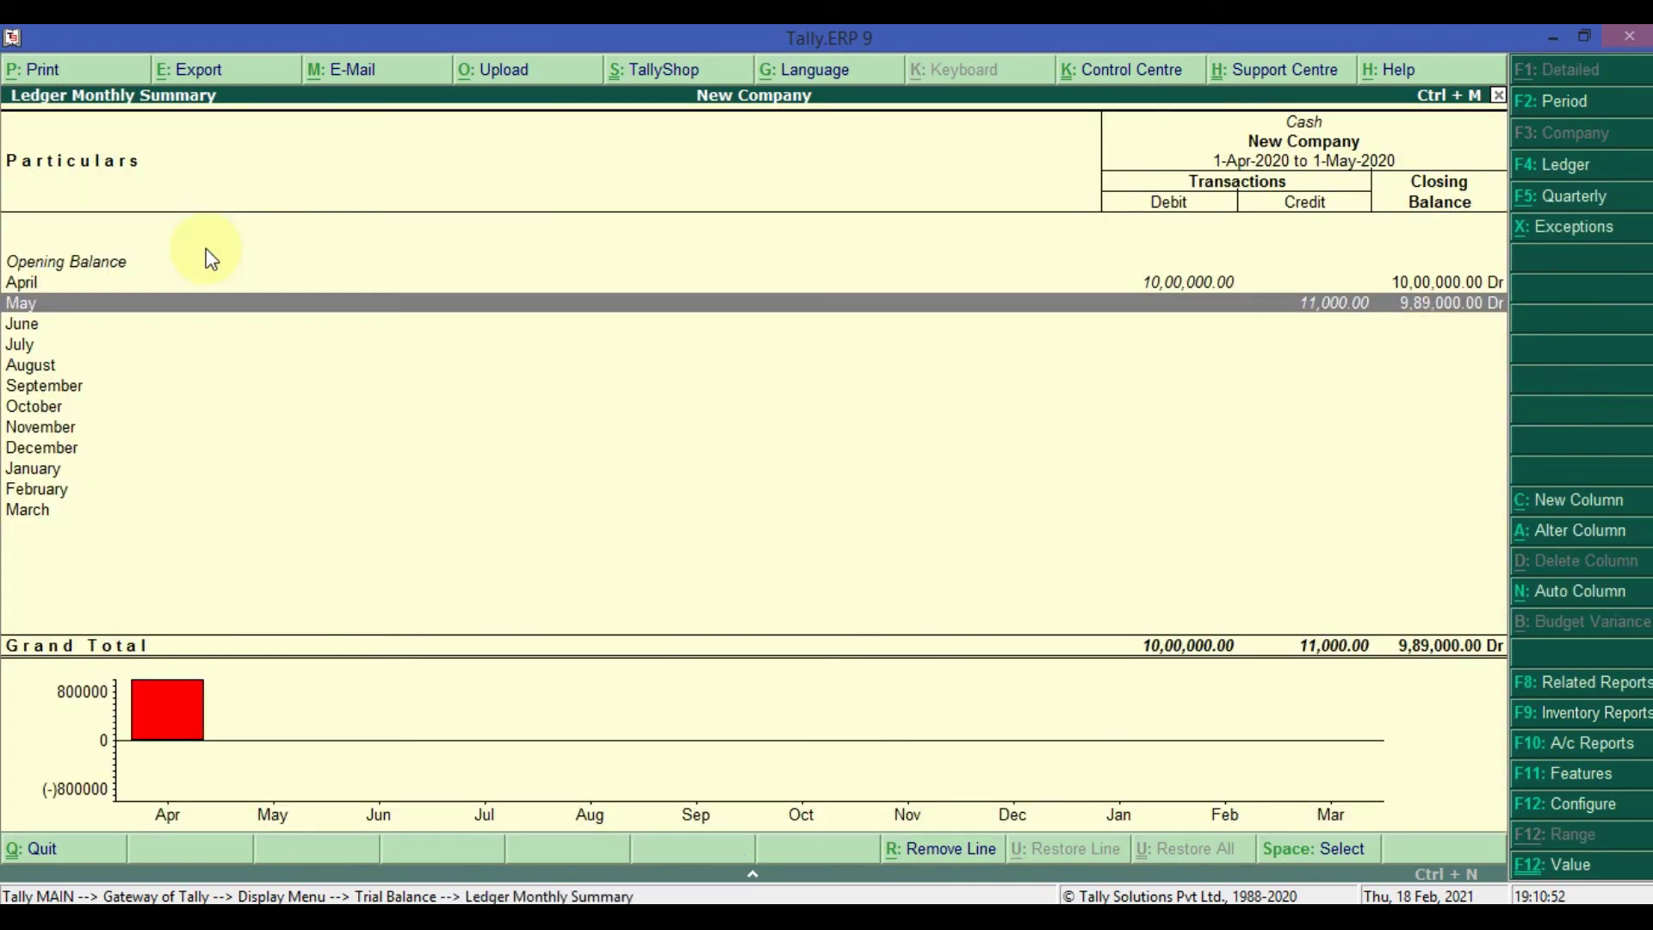
key(Return)
key(Return)
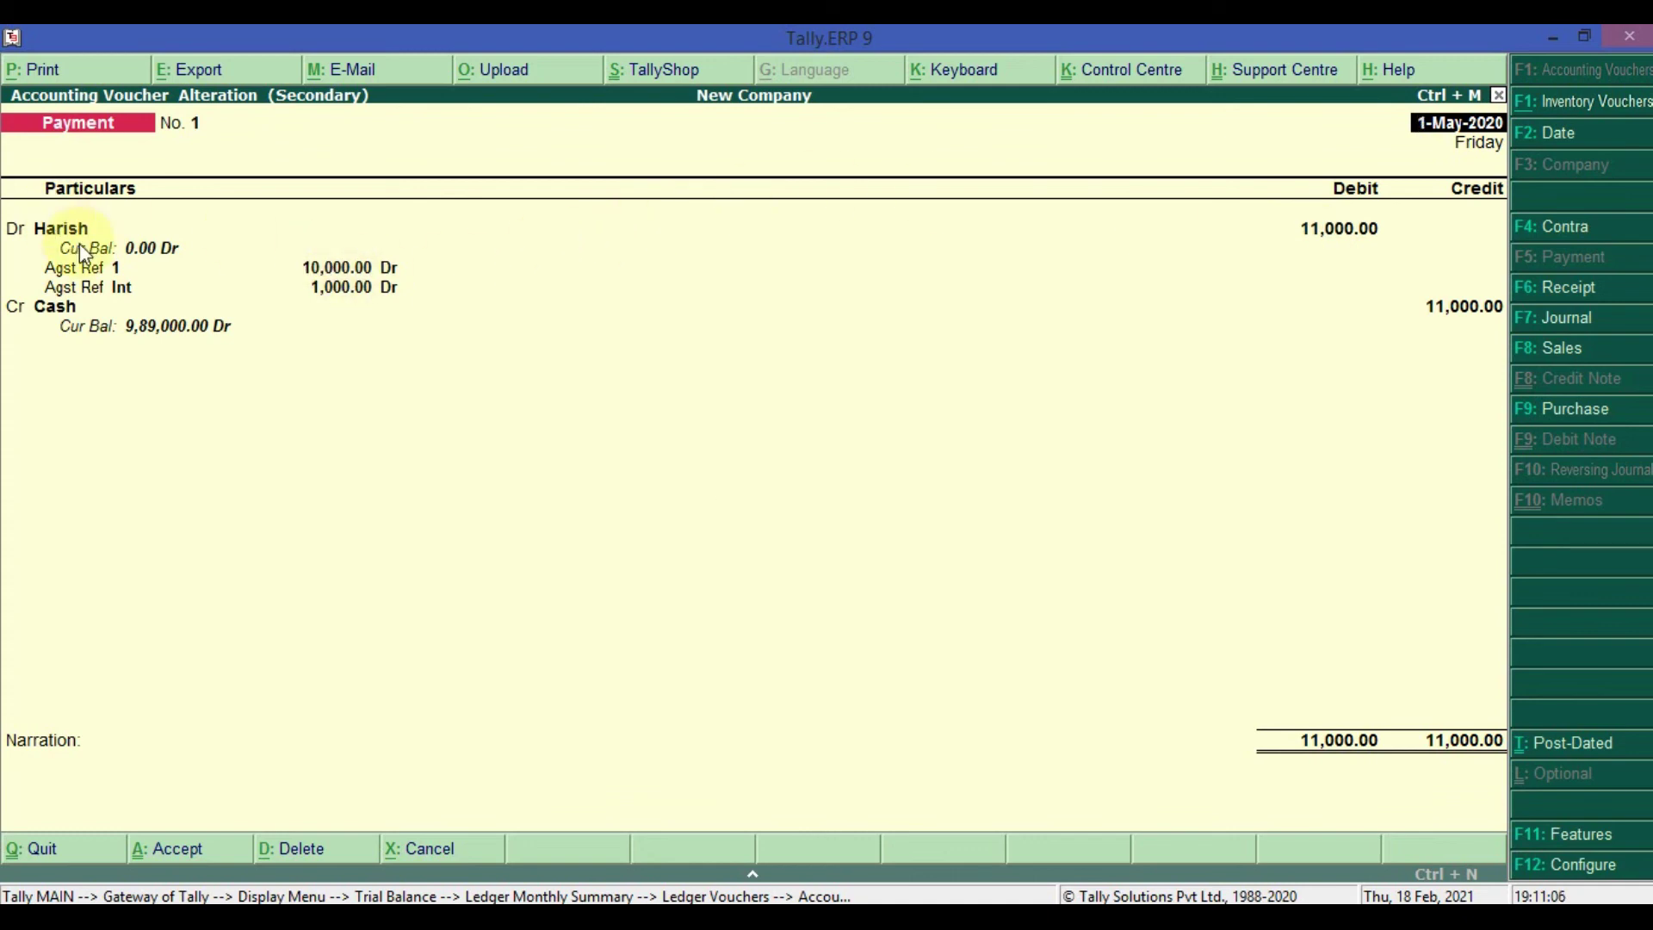
Step: Leave the payment voucher without changes, review the trial balance again, and return to the Gateway screen
key(Escape)
key(Return)
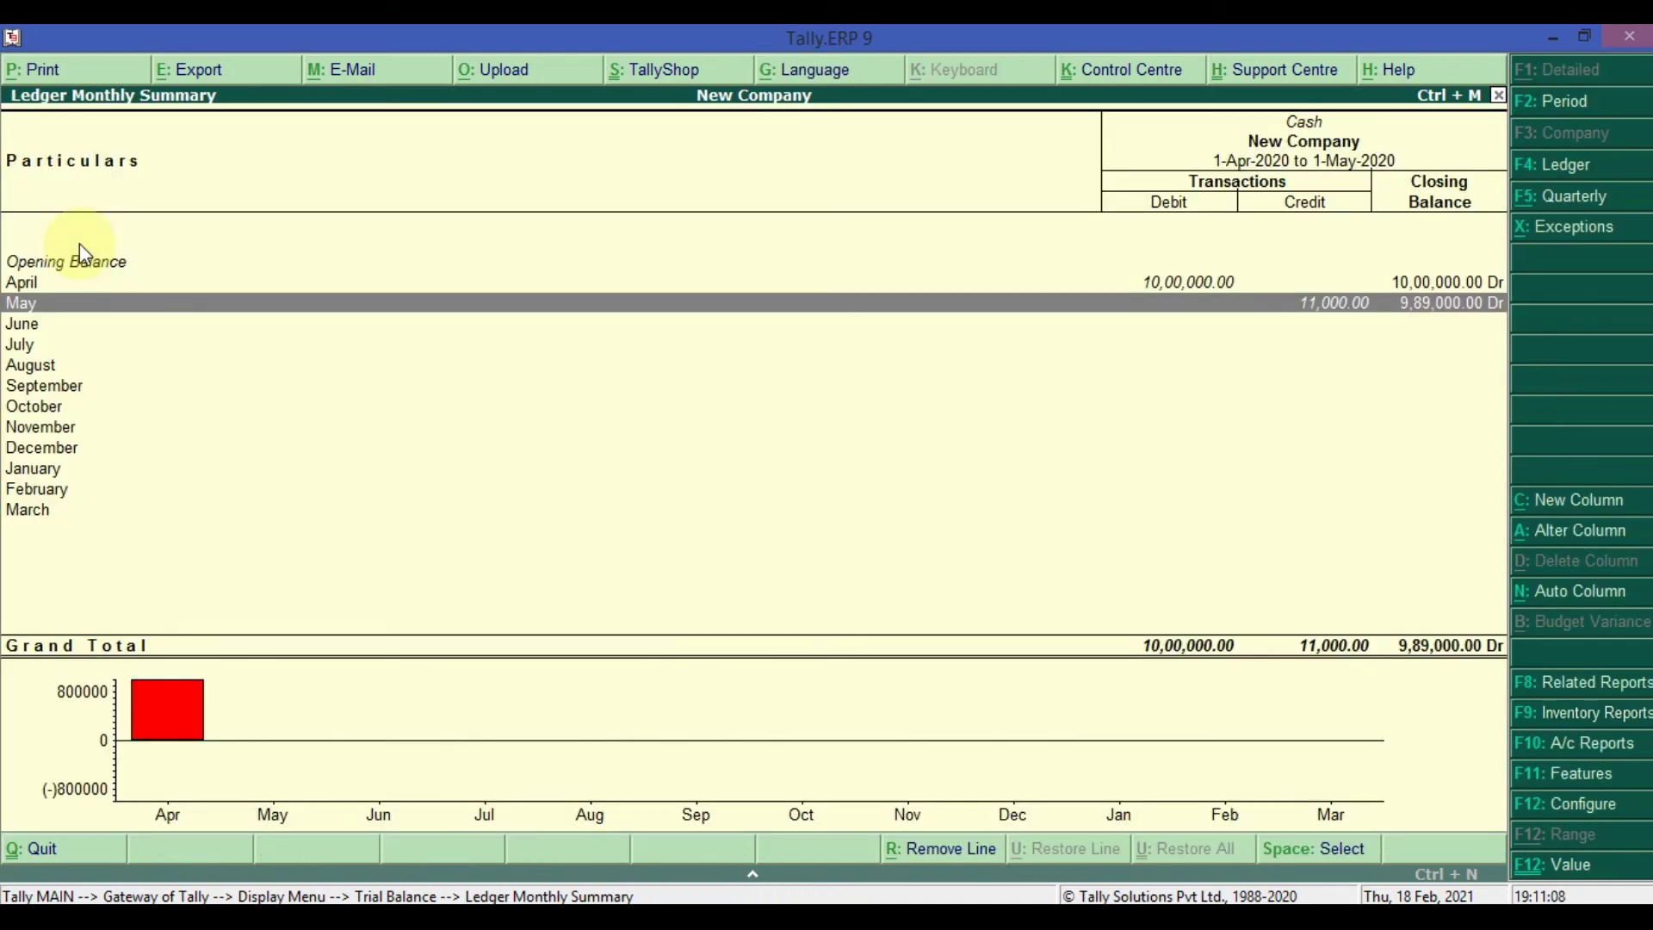
key(Escape)
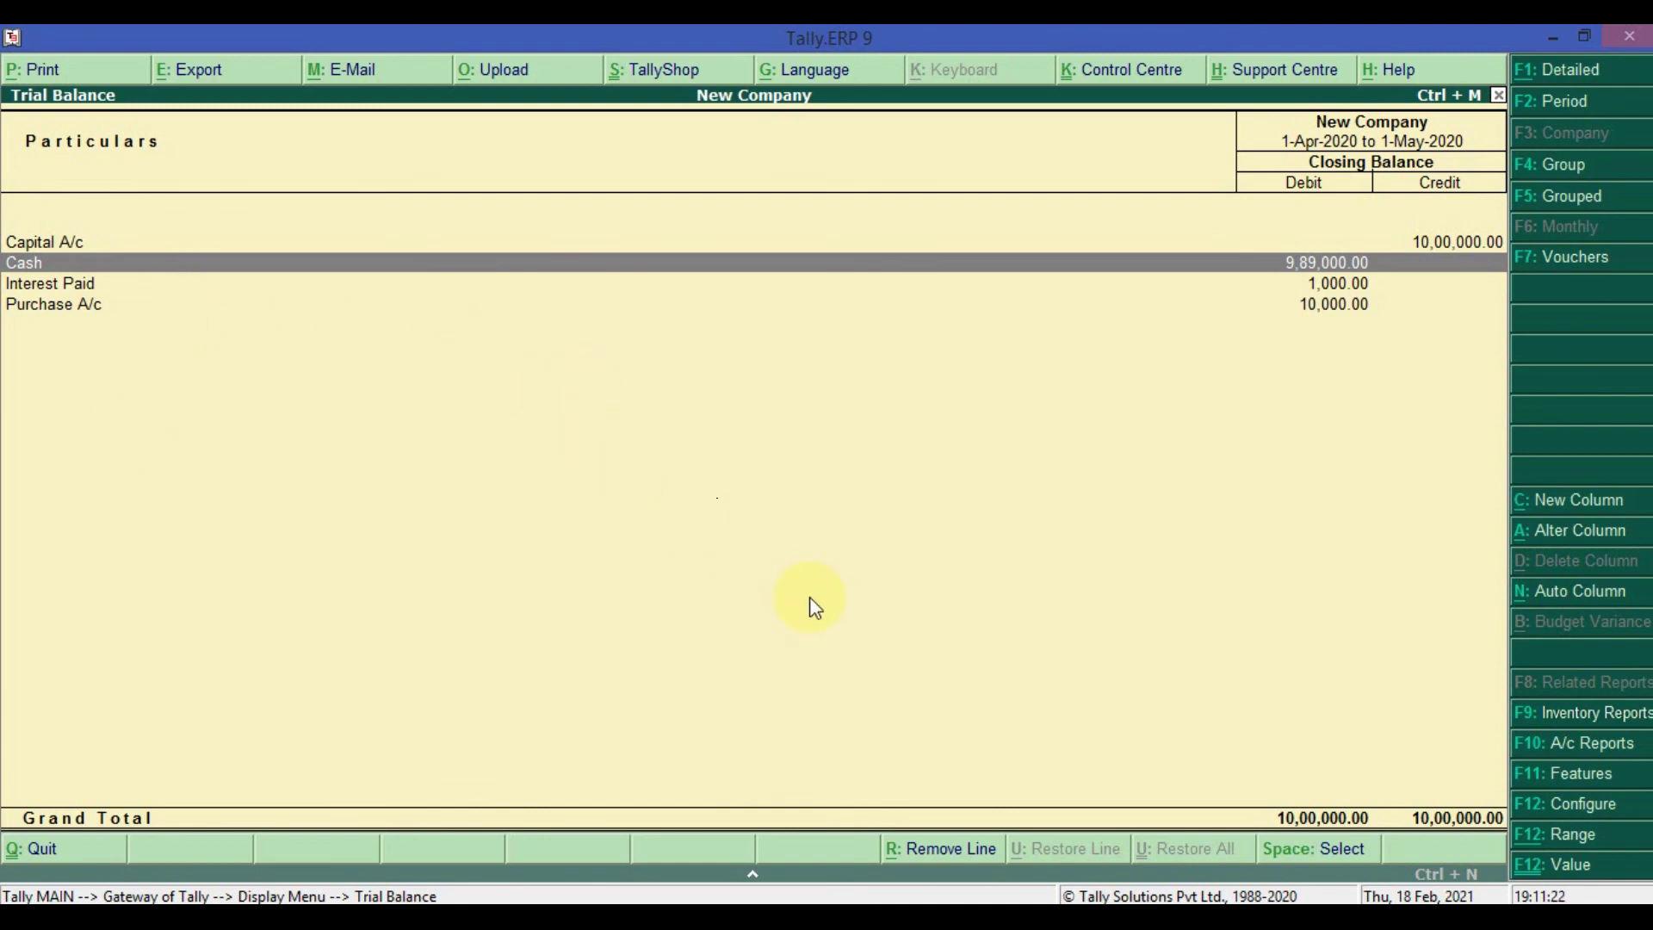
key(Escape)
key(Escape)
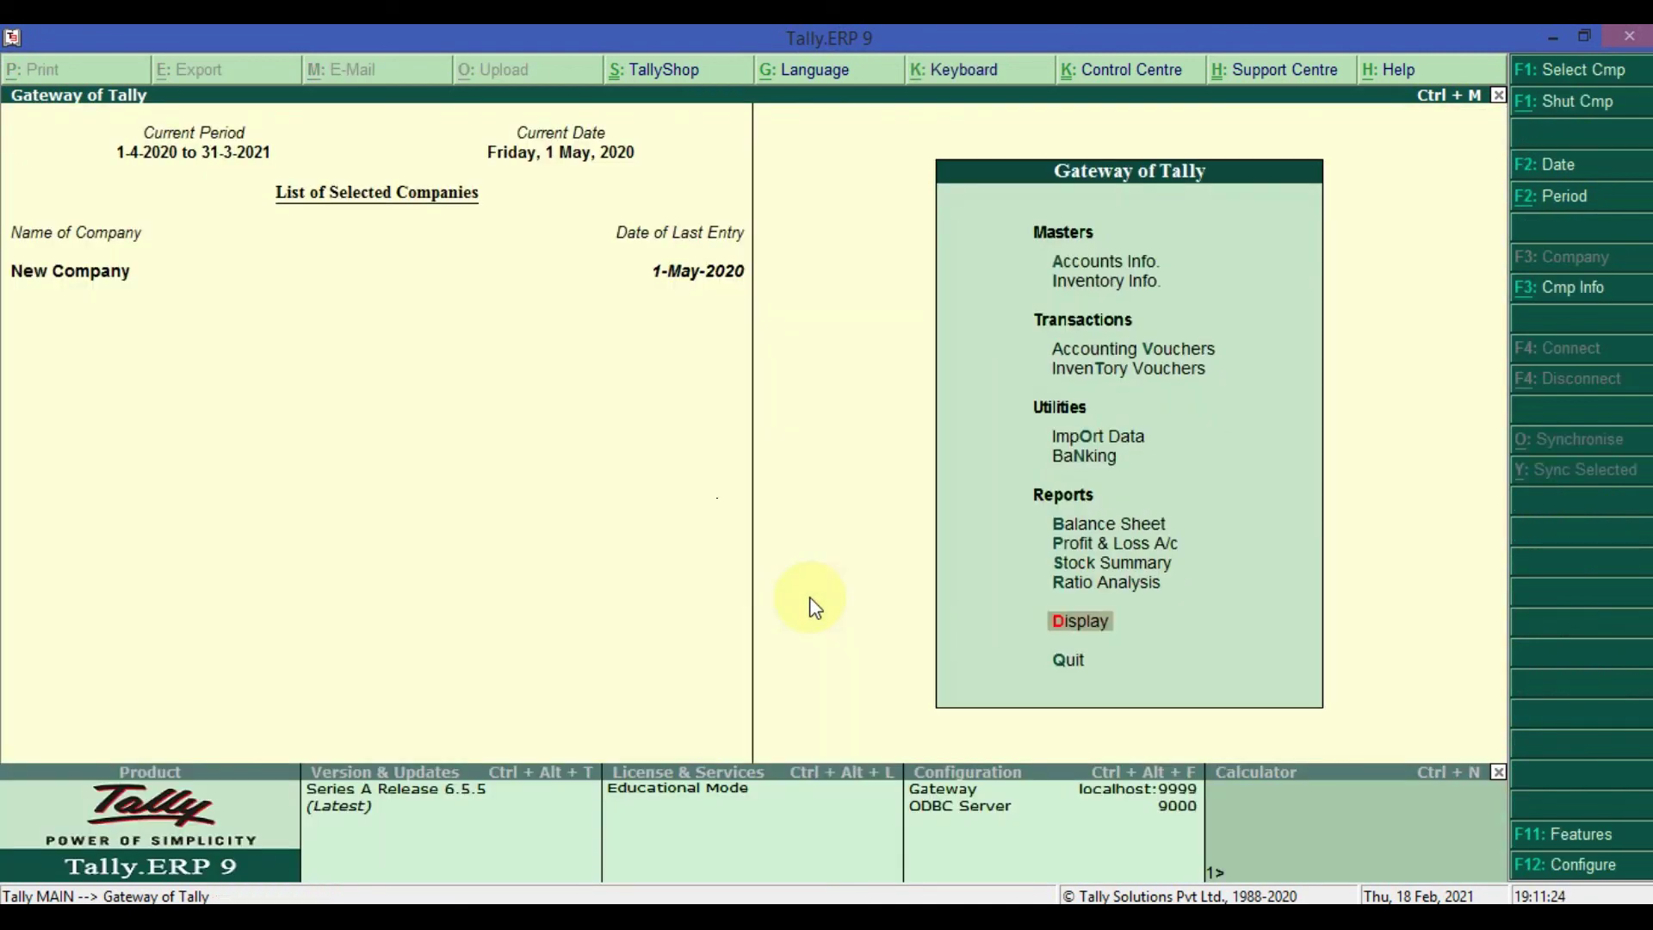